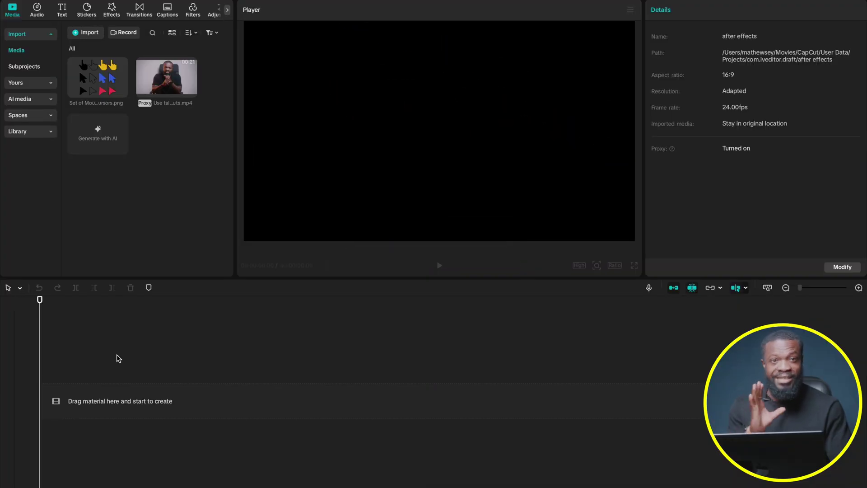
Add the talking-head video to the timeline and place the favorite white clip on the track above it, starting at 0
drag(172, 78, 134, 381)
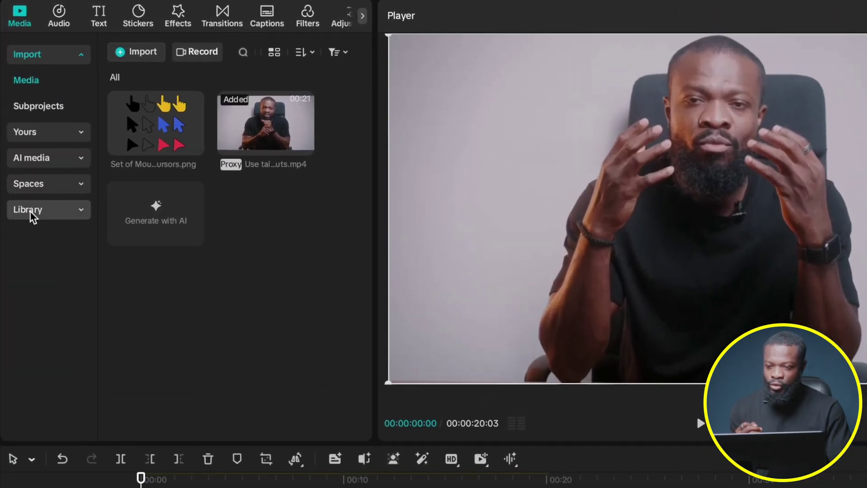
click(23, 153)
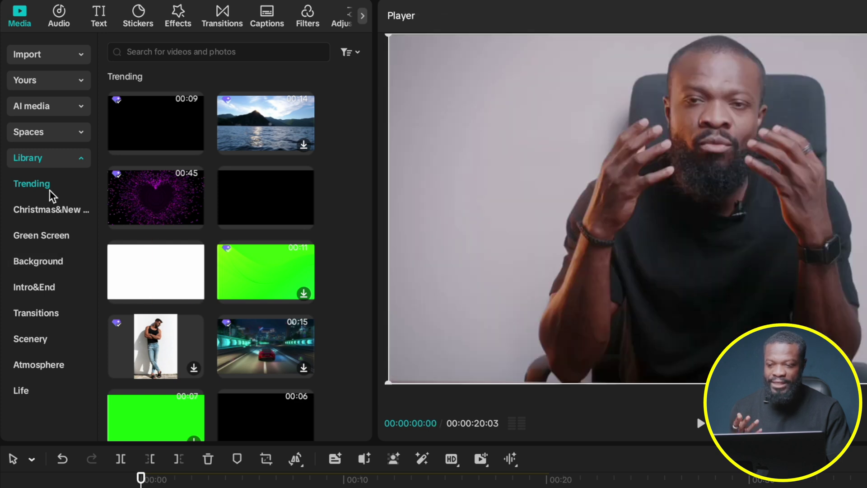
click(47, 83)
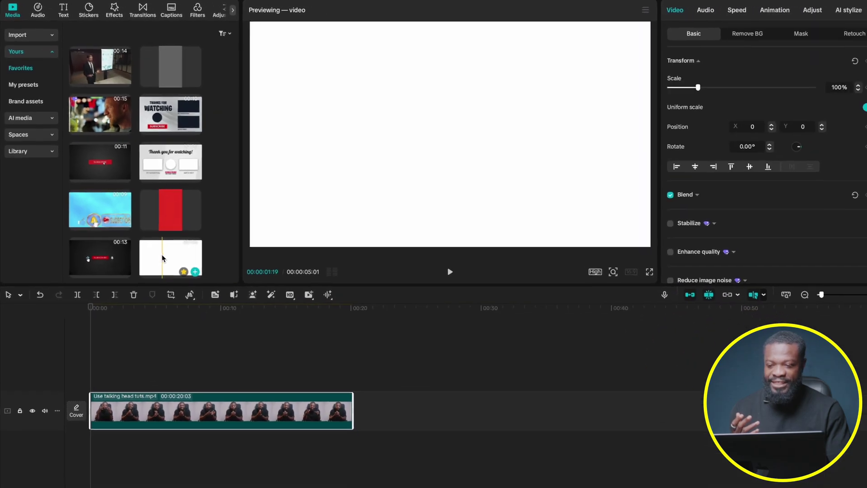
drag(161, 254, 100, 389)
drag(160, 364, 127, 370)
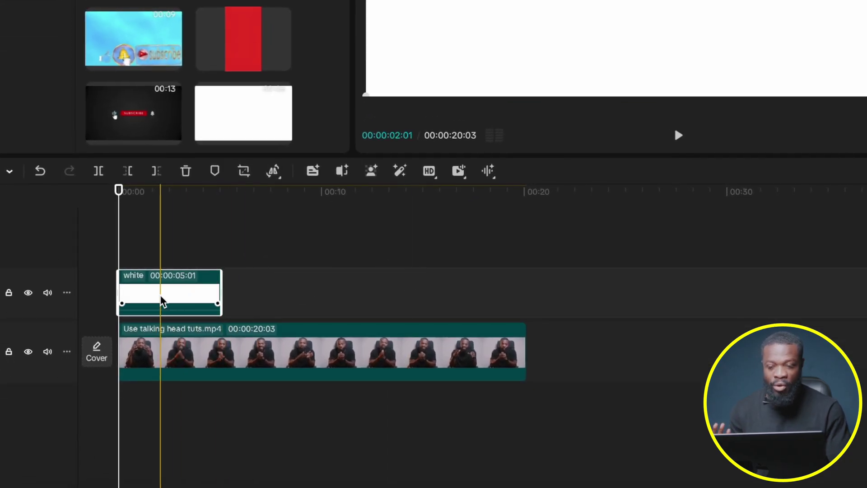
Create a freeze frame from the start of the white clip and delete the original white clip after it
click(274, 172)
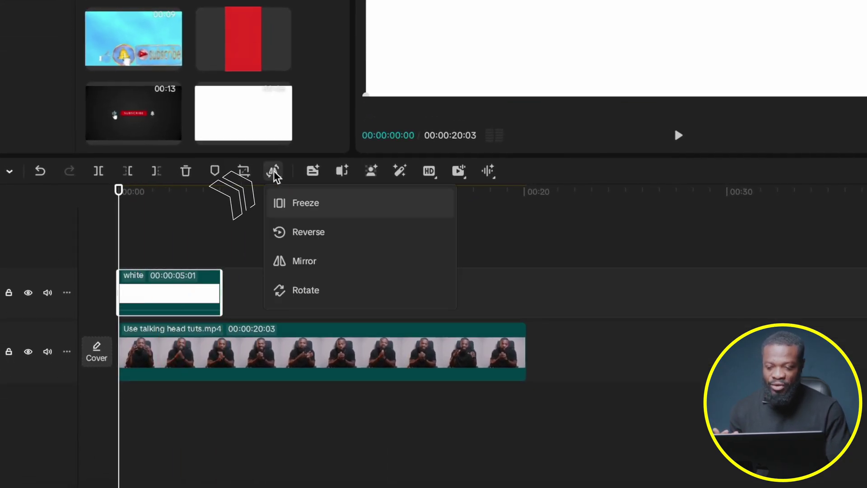
click(293, 206)
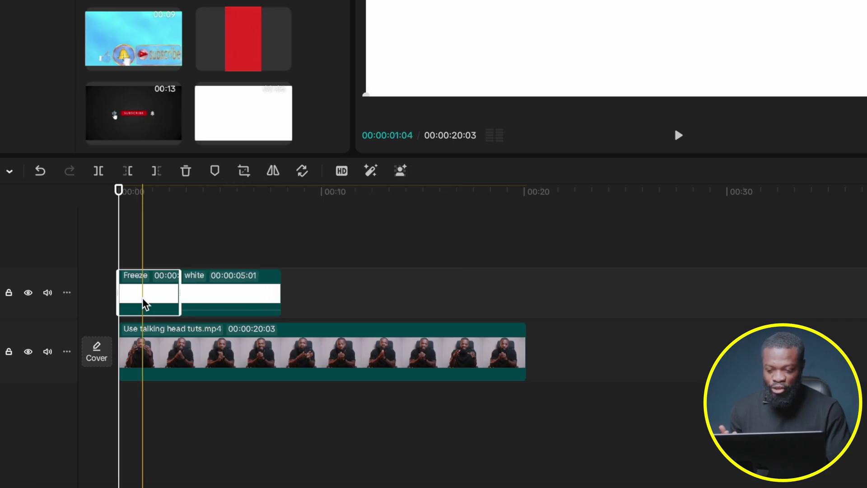
click(213, 306)
key(Delete)
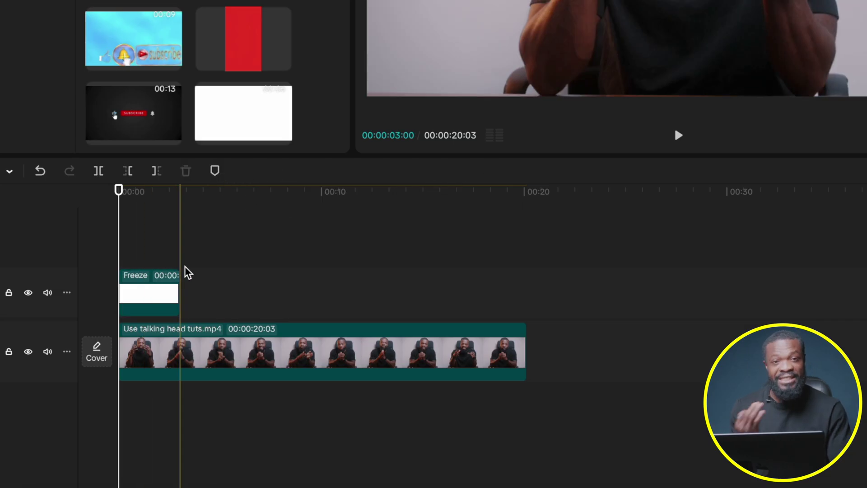
Extend the white freeze clip to match the video's length and move the video to the track above it
drag(178, 290, 324, 302)
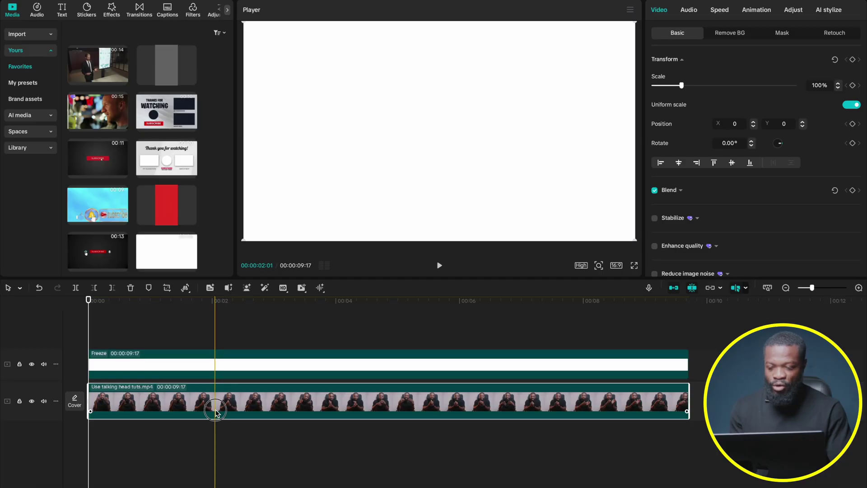
drag(216, 412, 206, 351)
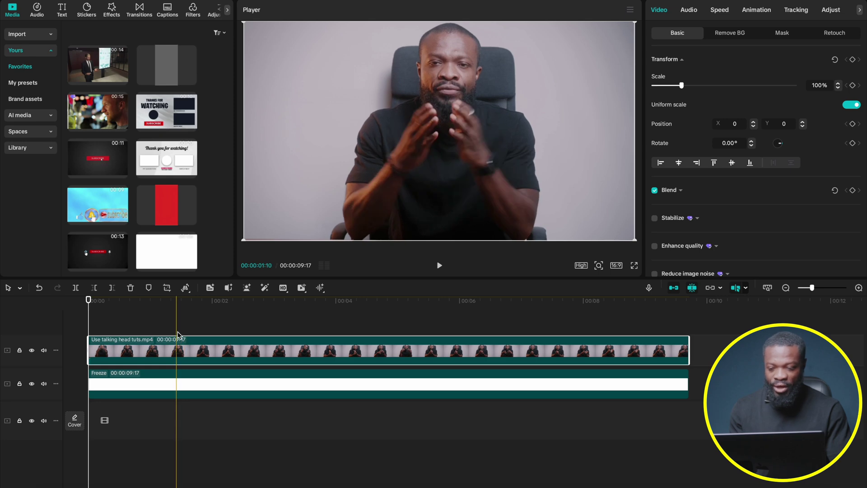
click(191, 381)
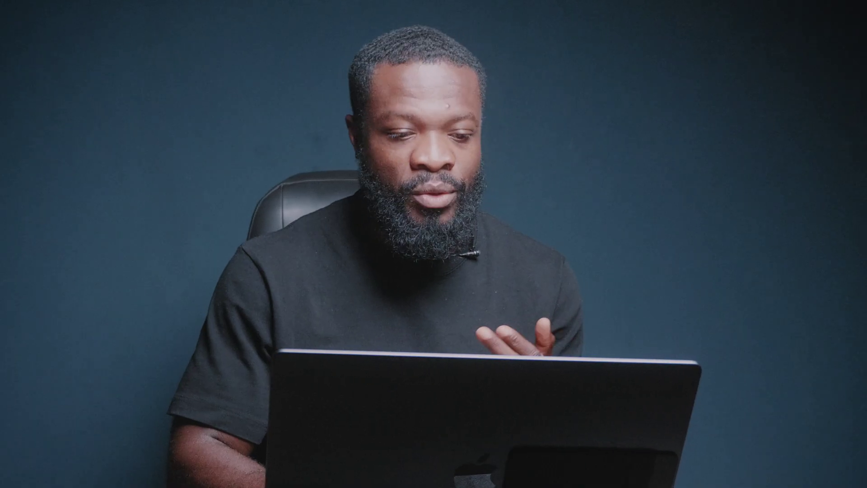
Scale the video clip to 90% and stack a disabled duplicate of it on the track above
click(167, 360)
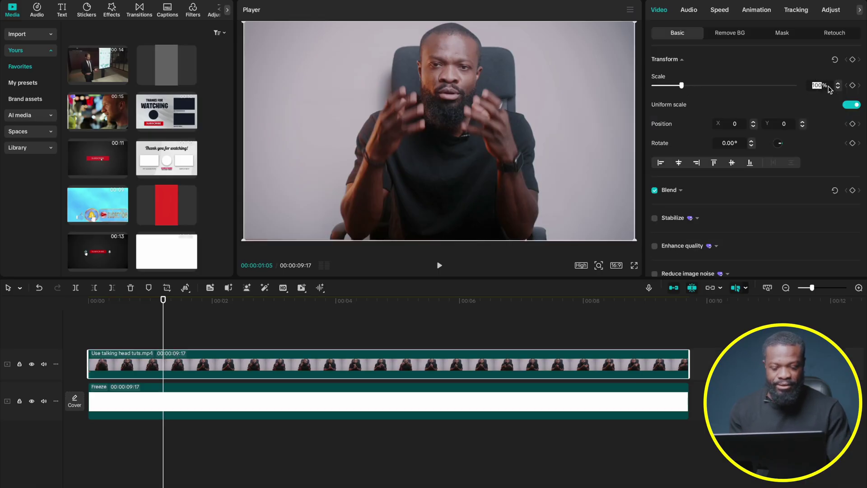
mouse_move(150, 364)
mouse_down()
mouse_move(150, 343)
mouse_move(150, 356)
mouse_up()
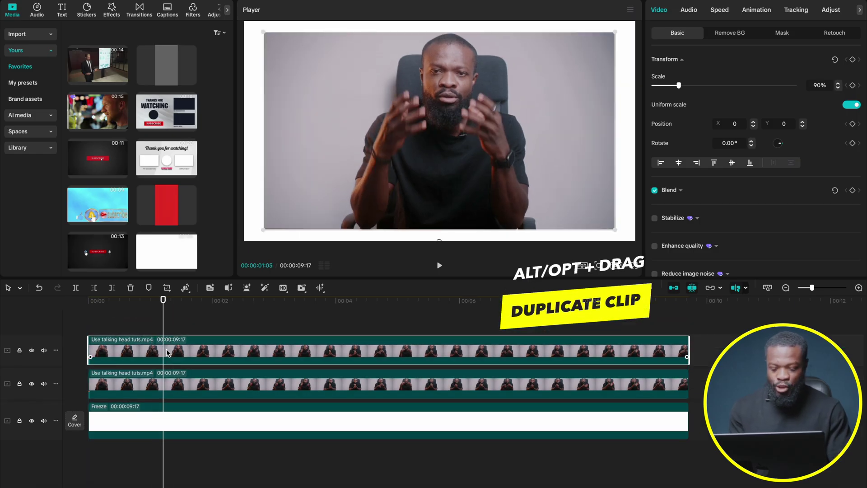
key(v)
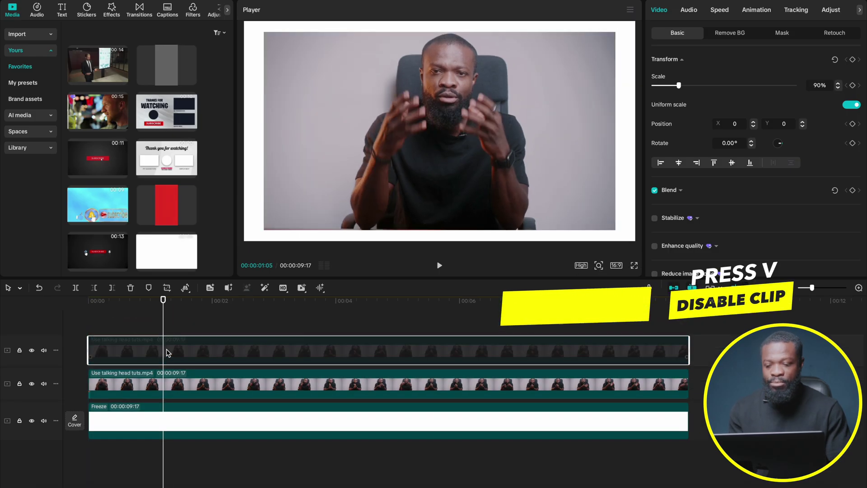
Apply the Blur video effect from the favorites to the lower, enabled video clip
click(166, 381)
click(112, 14)
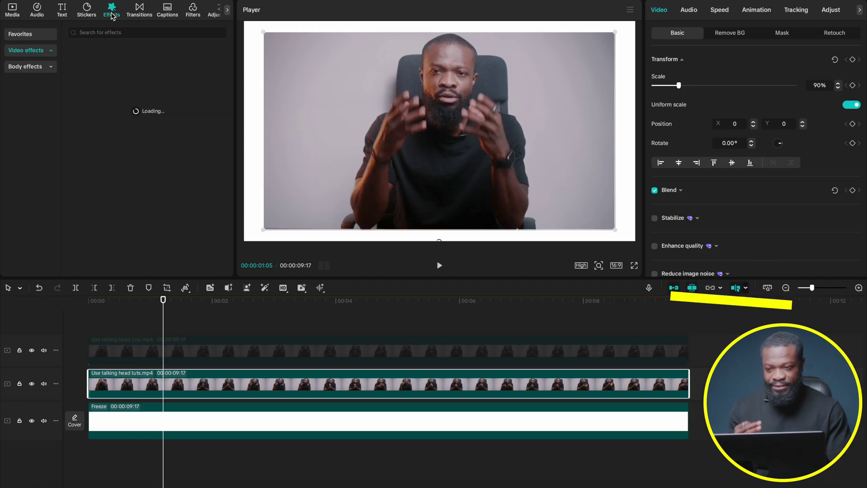
click(29, 35)
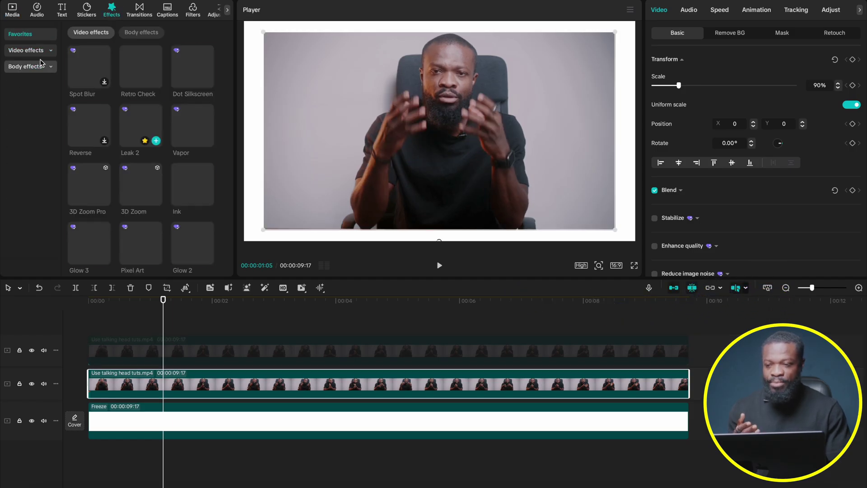
scroll(140, 181, down, 5)
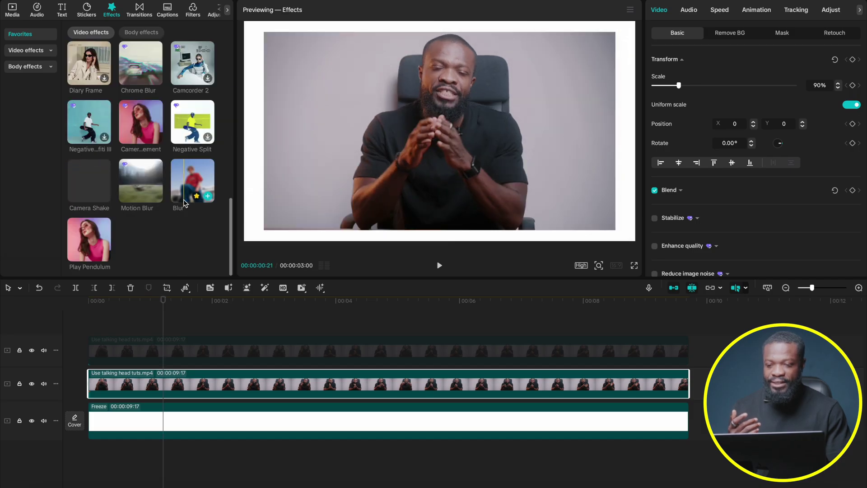
drag(192, 181, 165, 384)
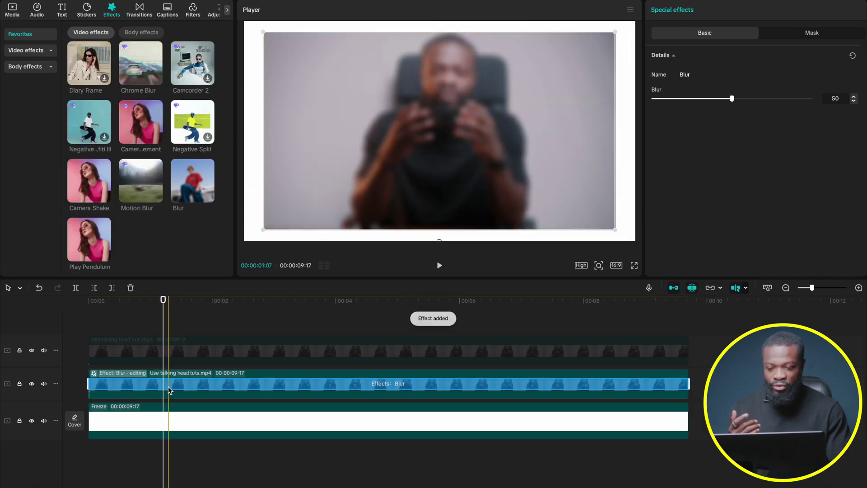
Pull the blurred video clip's luma curve down to black and set its saturation to -50
click(248, 385)
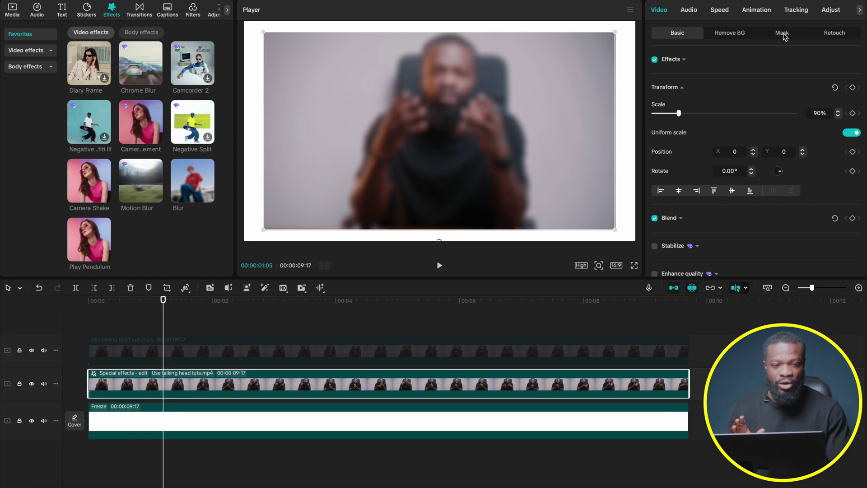
click(833, 7)
click(754, 33)
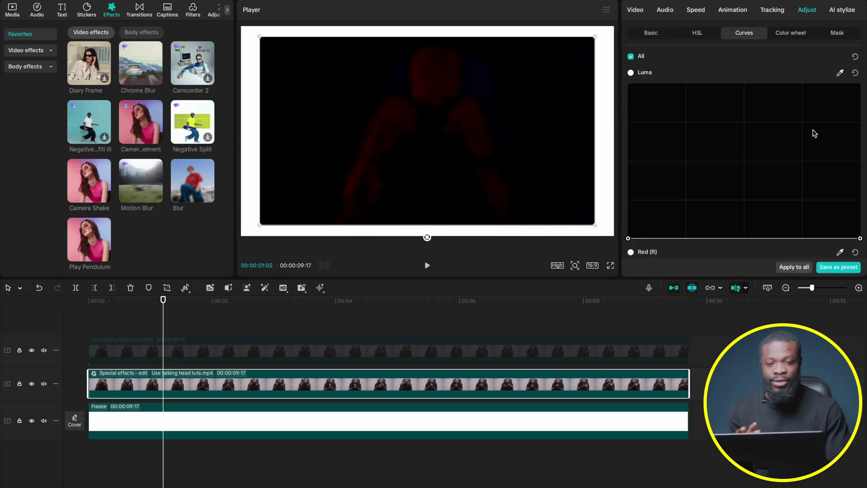
click(654, 37)
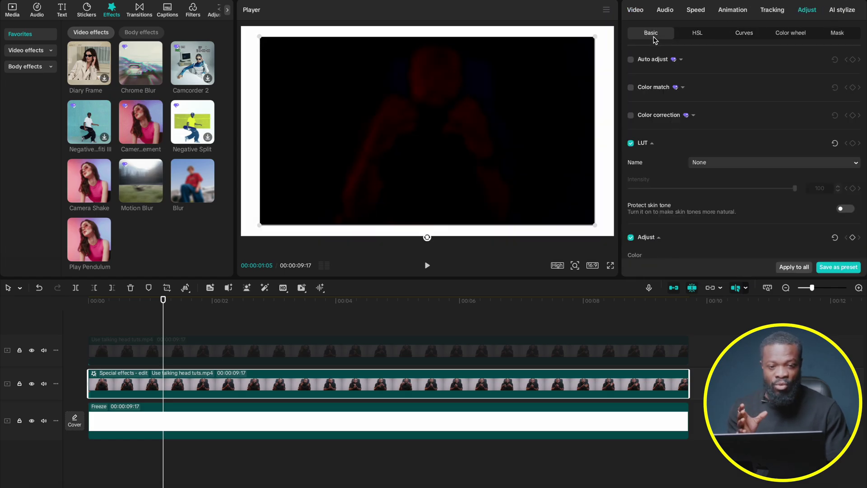
scroll(684, 124, down, 5)
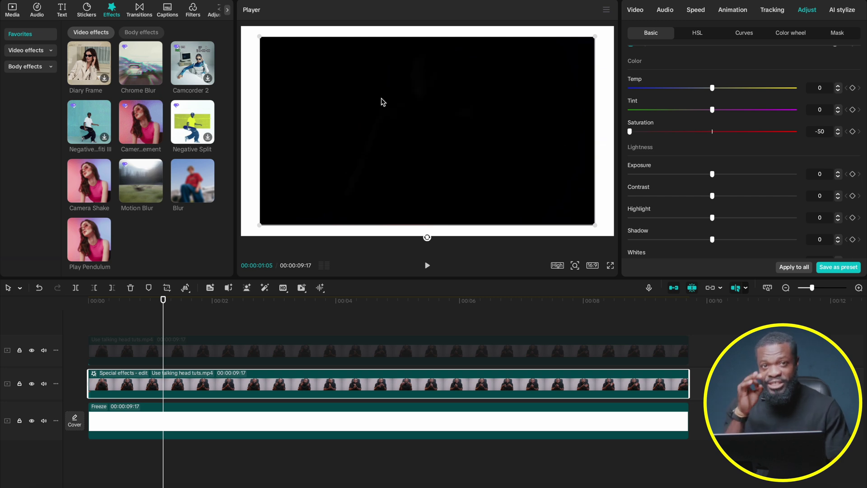
Undo the saturation, luma curve and Blur changes on the lower video clip
key(ctrl+z)
key(ctrl+z)
key(ctrl+z)
key(ctrl+z)
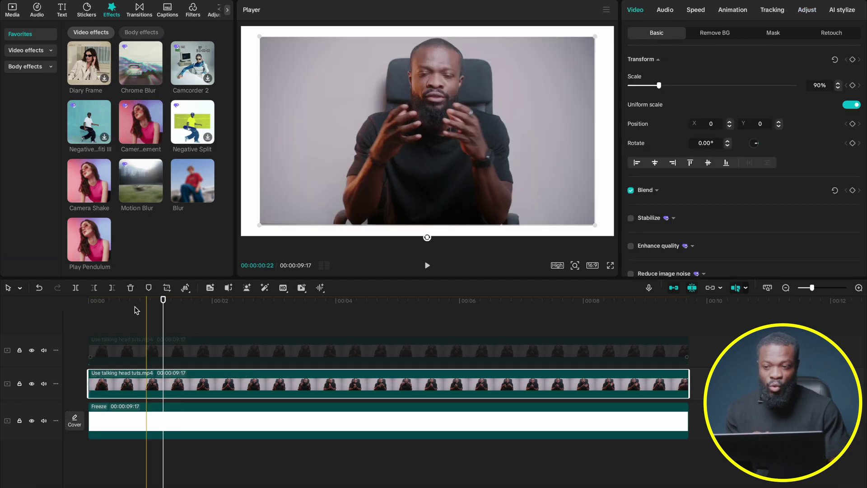
Insert the trending library's black image between the two video clips at their full length and scale it to 90%
click(13, 17)
click(19, 149)
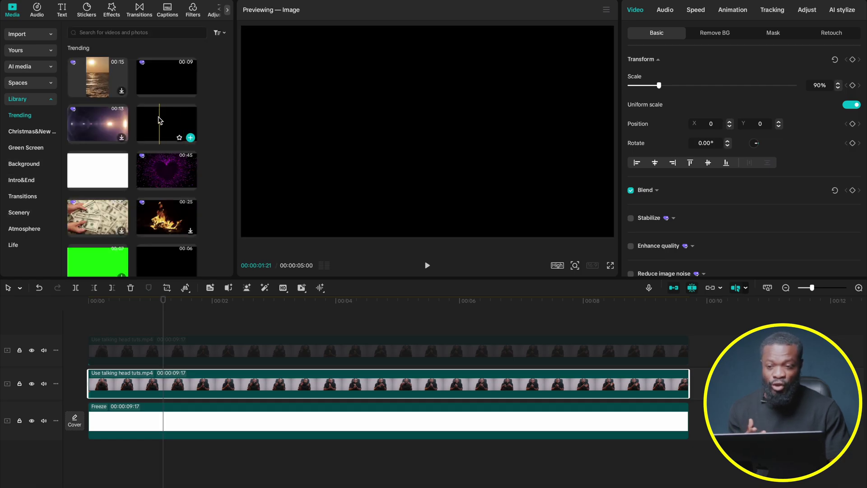
drag(153, 128, 176, 398)
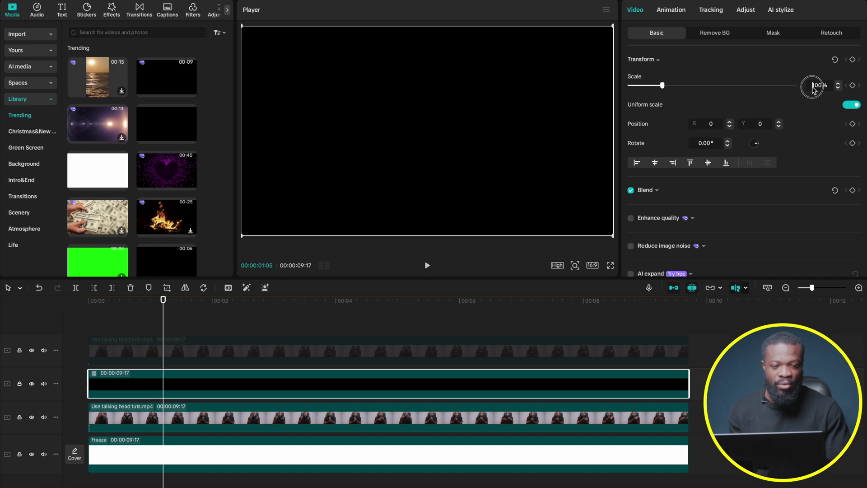
text(90)
key(Return)
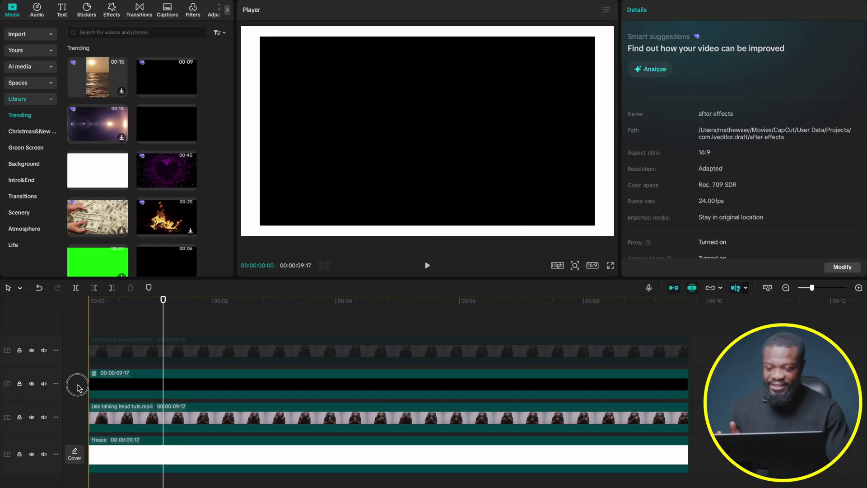
Combine the black image and the lower video clip into a compound clip, and apply the Blur effect to it
click(130, 419)
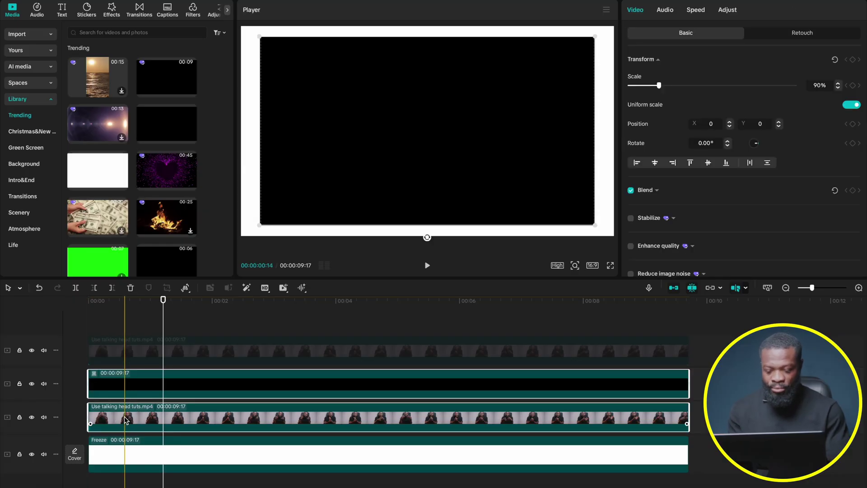
key(Delete)
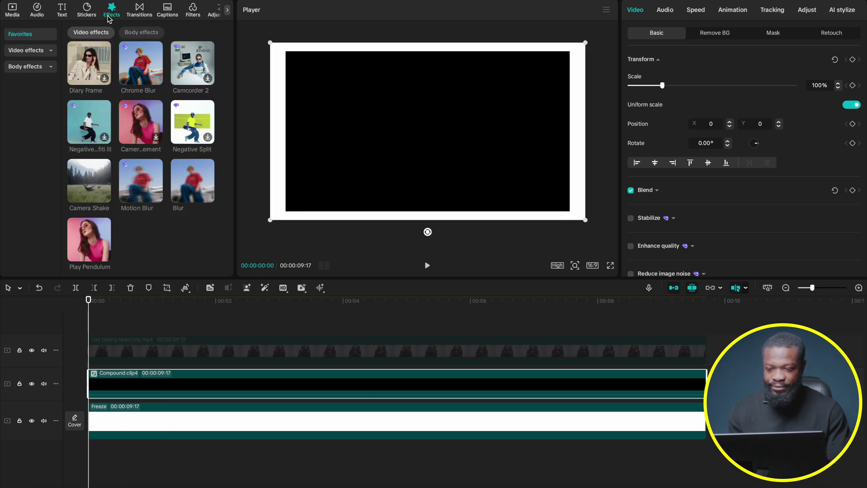
drag(192, 181, 121, 385)
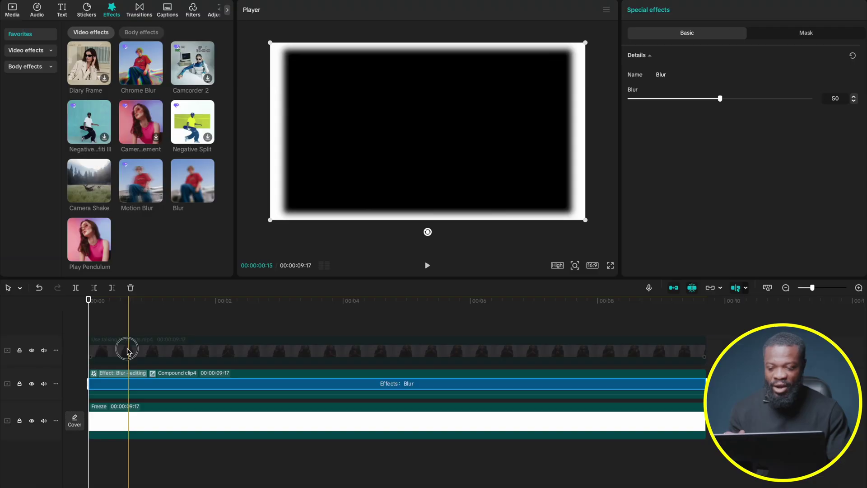
Re-enable the top video clip and lower the blend opacity of the blurred compound clip beneath it
click(126, 352)
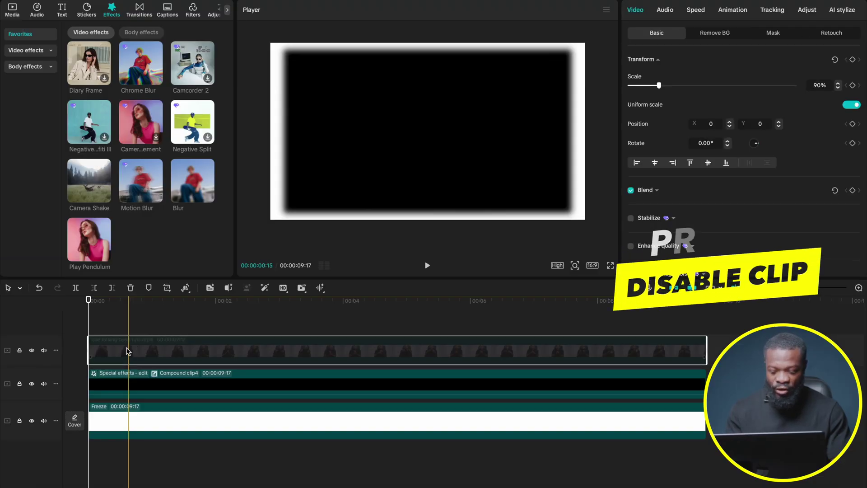
key(v)
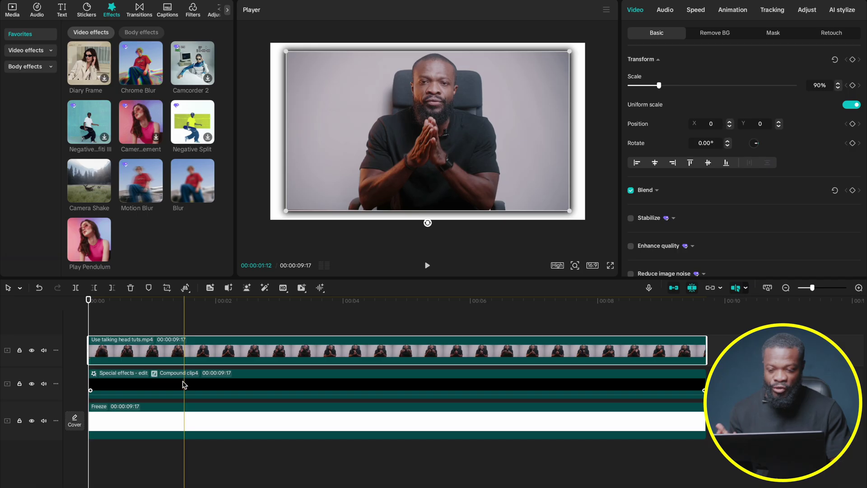
click(183, 385)
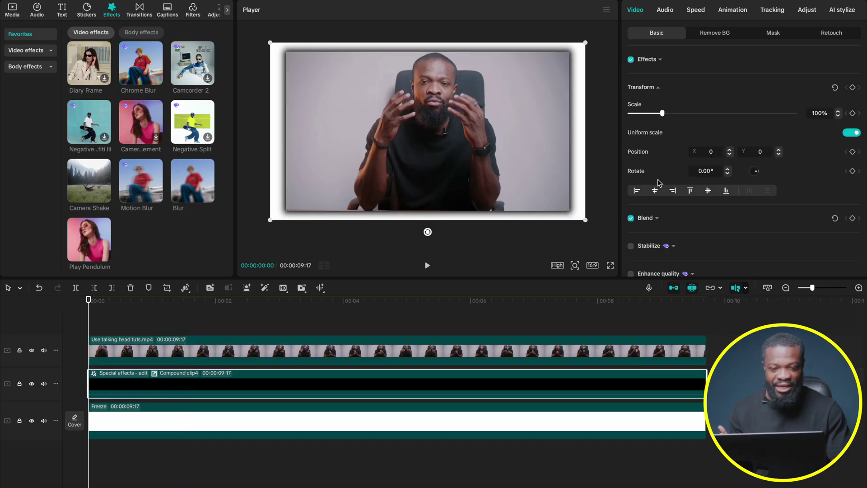
scroll(679, 123, down, 5)
scroll(682, 124, up, 2)
click(685, 105)
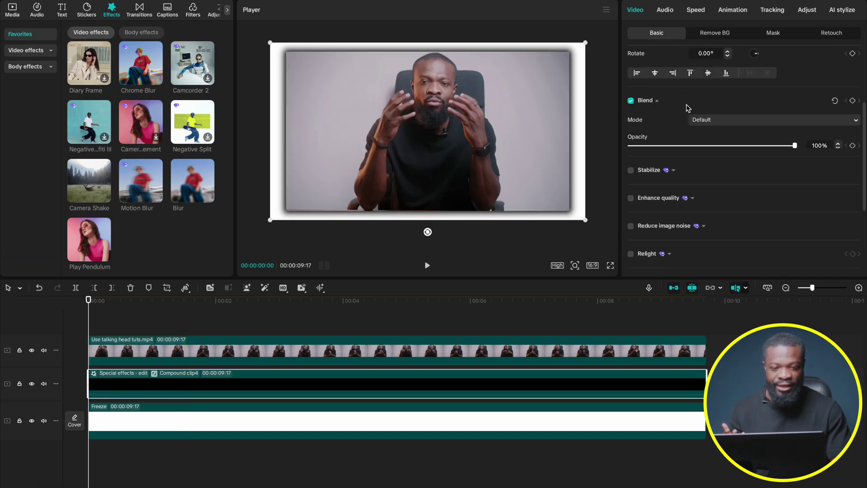
click(720, 146)
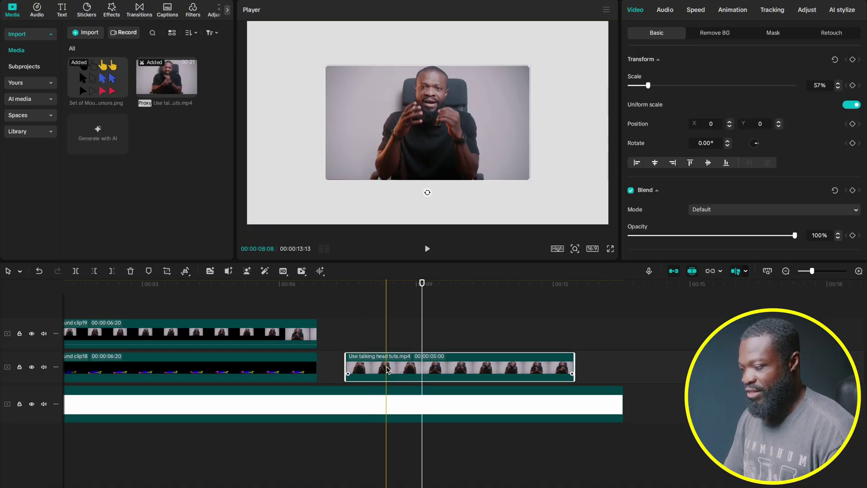
Shift the 57% video clip to position X -151 and stack a disabled duplicate of it on the track above
drag(430, 135, 416, 136)
key(ctrl+c)
key(ctrl+v)
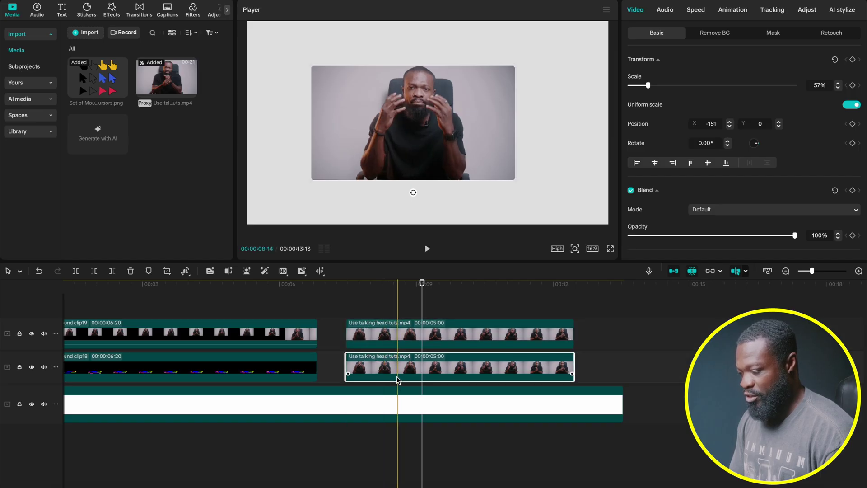
click(402, 327)
key(v)
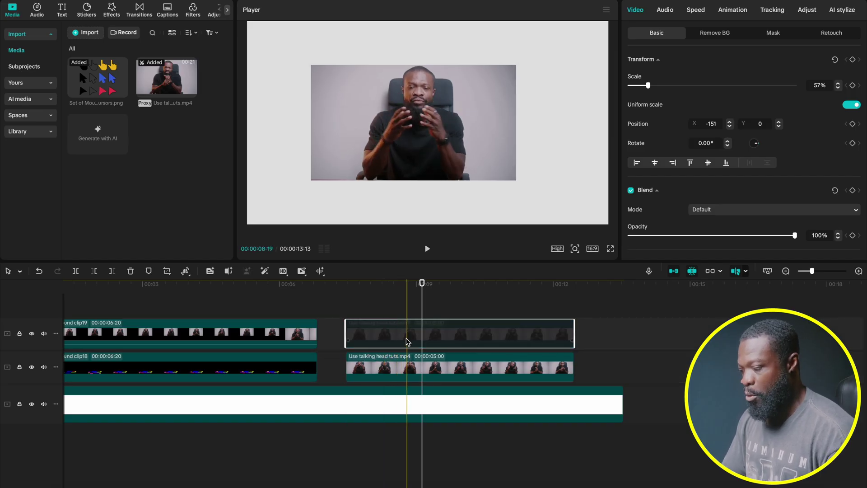
Turn the lower video clip solid black by pulling the luma curve's white point to the bottom and setting saturation to -50
click(397, 371)
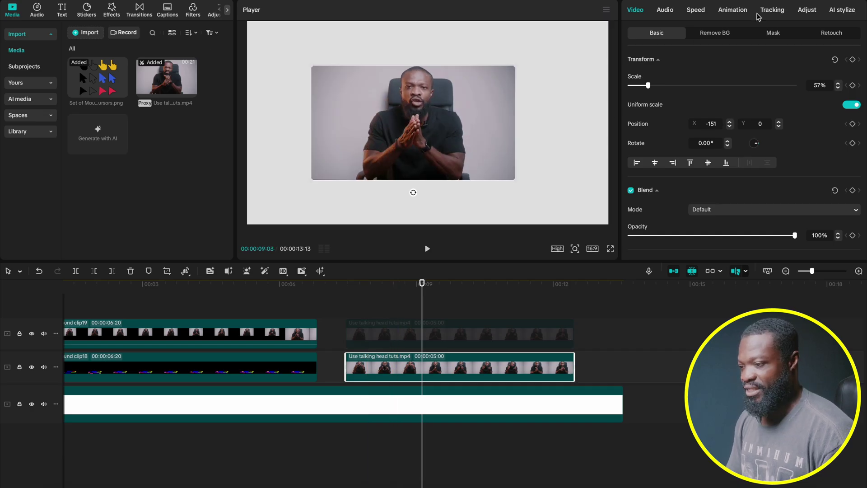
click(808, 11)
click(745, 33)
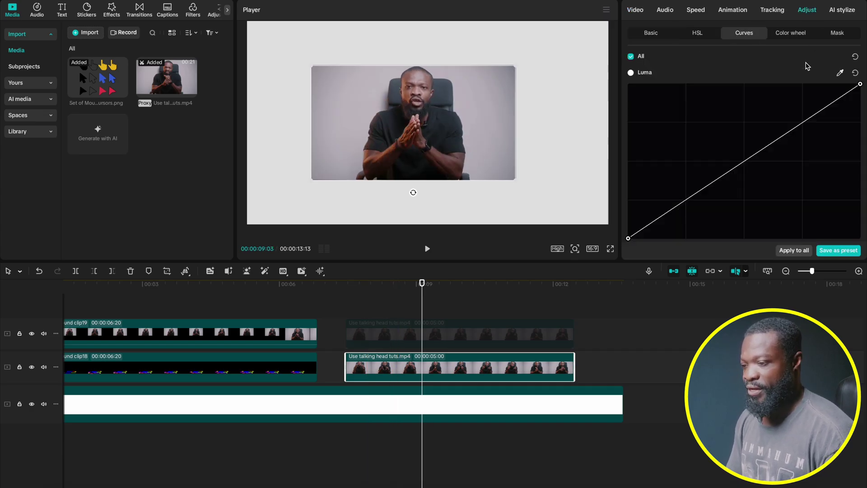
drag(858, 85, 861, 238)
click(655, 35)
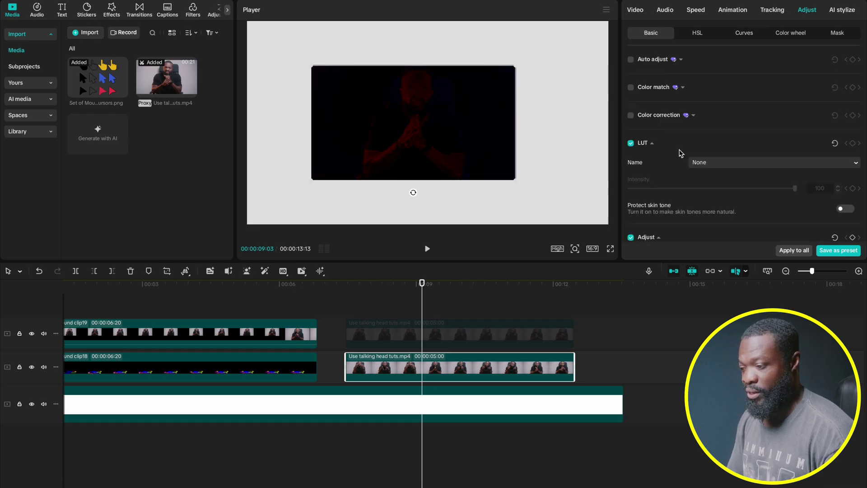
scroll(699, 185, down, 4)
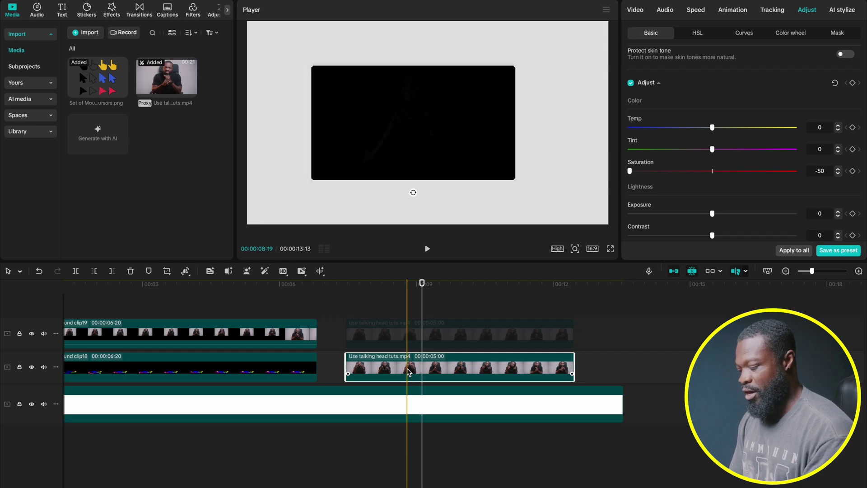
Convert the blackened lower clip into a compound clip and apply the Blur effect to it
key(alt+g)
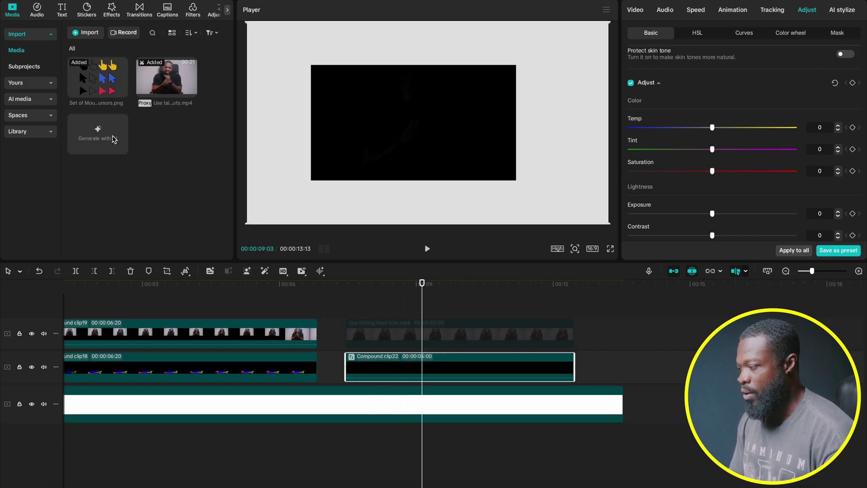
click(112, 10)
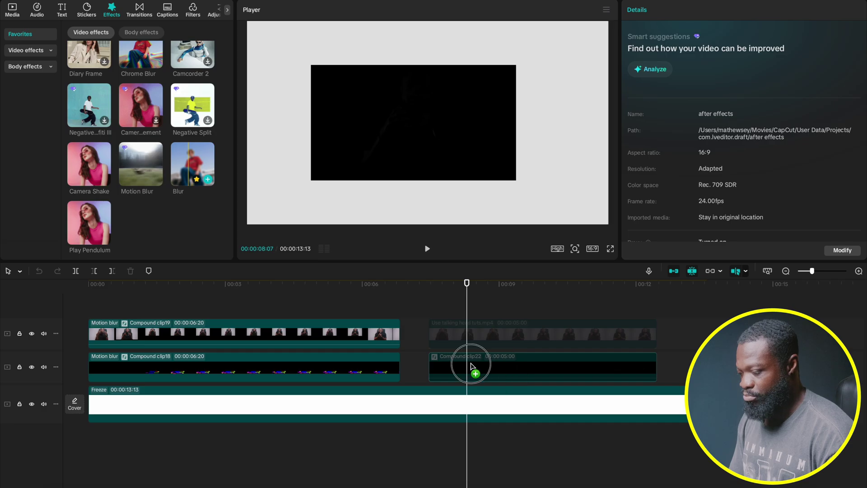
drag(471, 366, 474, 368)
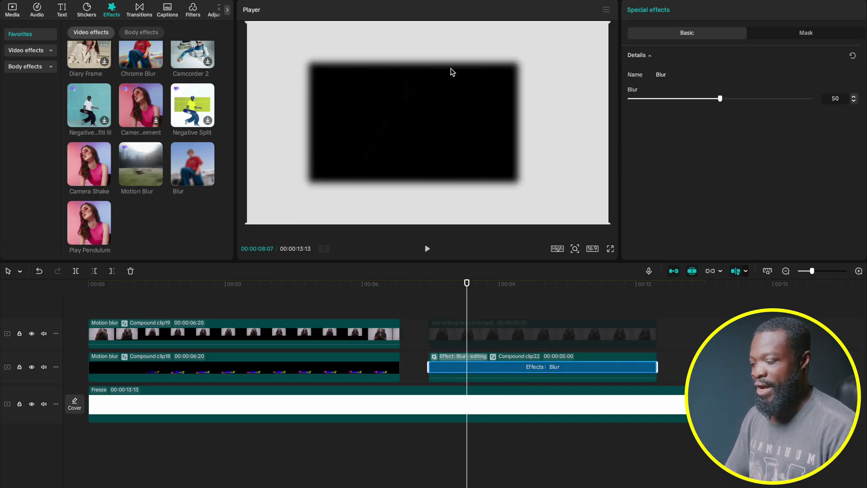
click(460, 330)
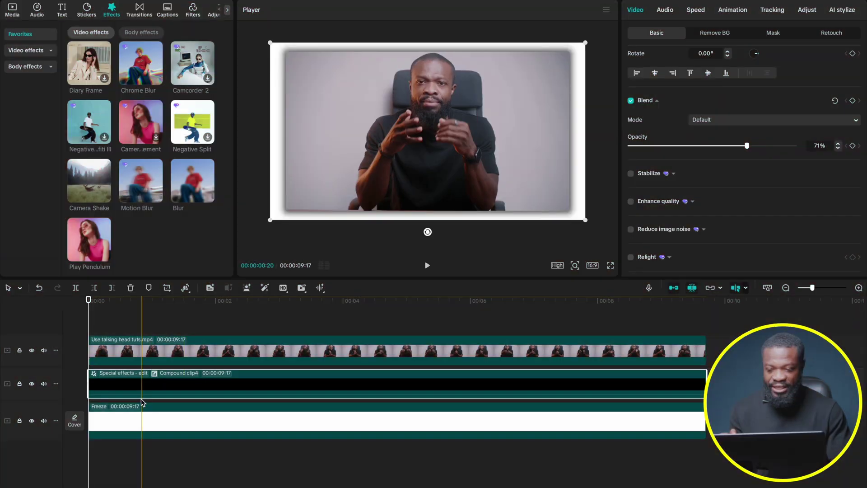
Offset the blurred black compound clip to position X 22 and Y -20
key(Home)
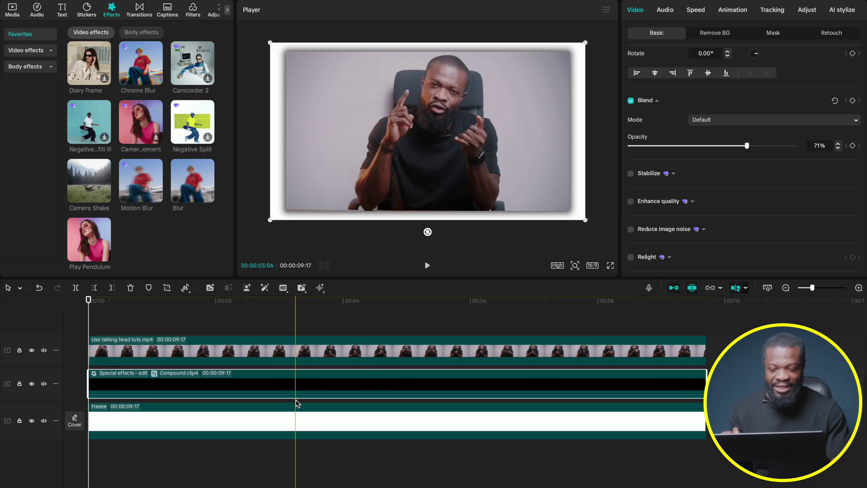
scroll(684, 113, up, 3)
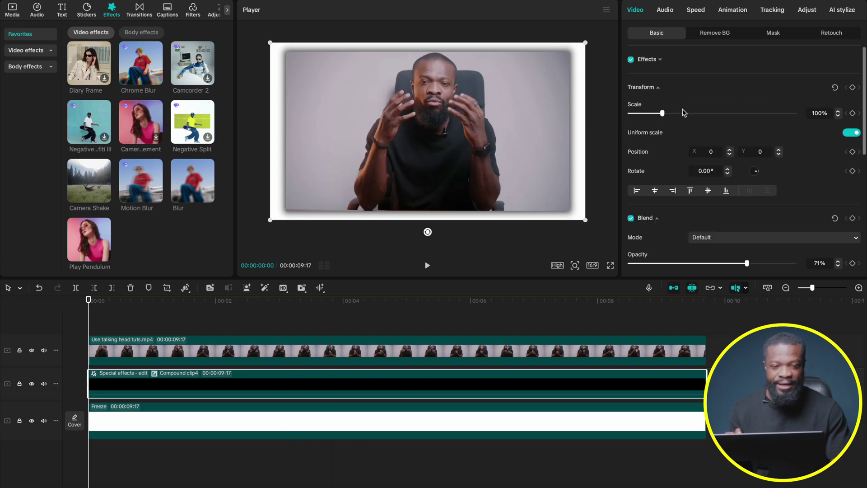
click(779, 154)
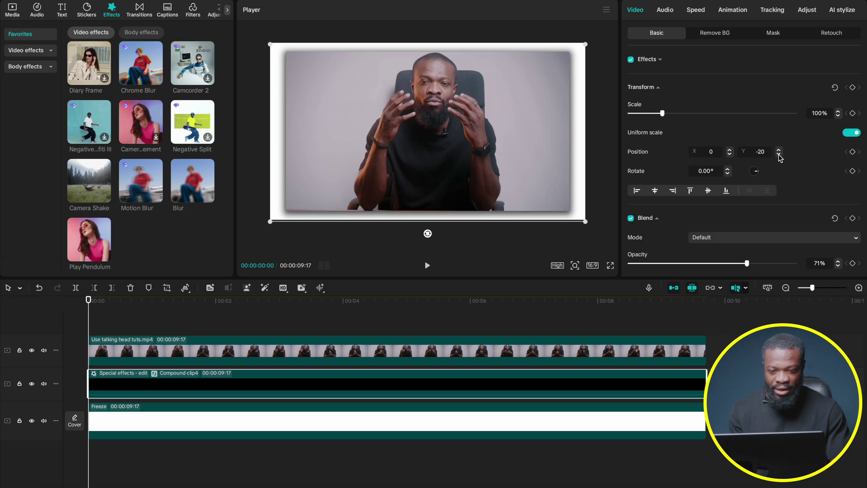
click(730, 150)
click(730, 151)
key(Up)
key(Up)
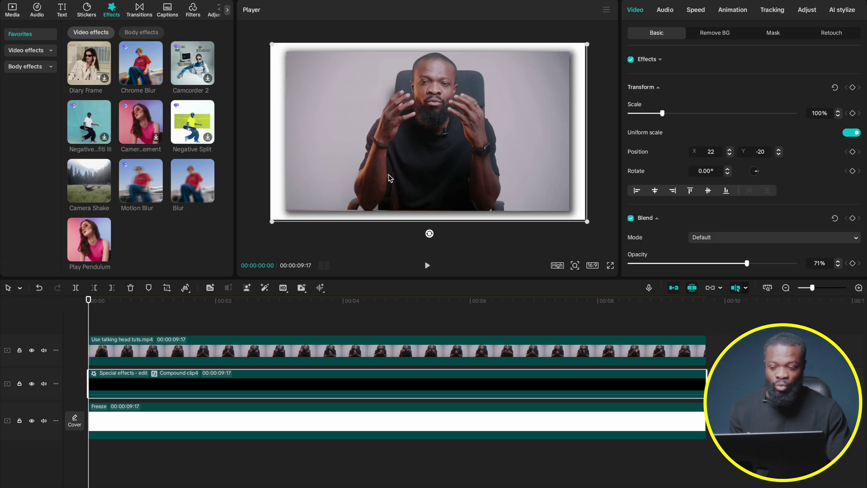
Combine the video clip and its blurred shadow into one compound clip and scale it up to 111%
drag(81, 343, 111, 374)
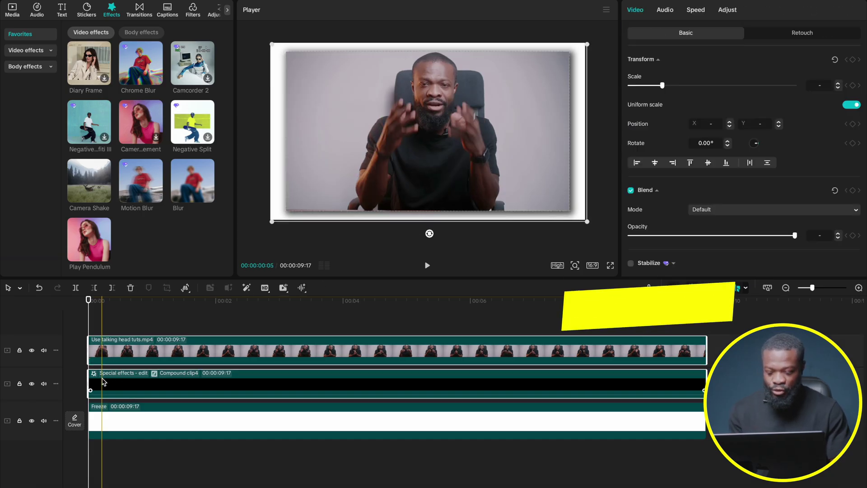
key(alt+g)
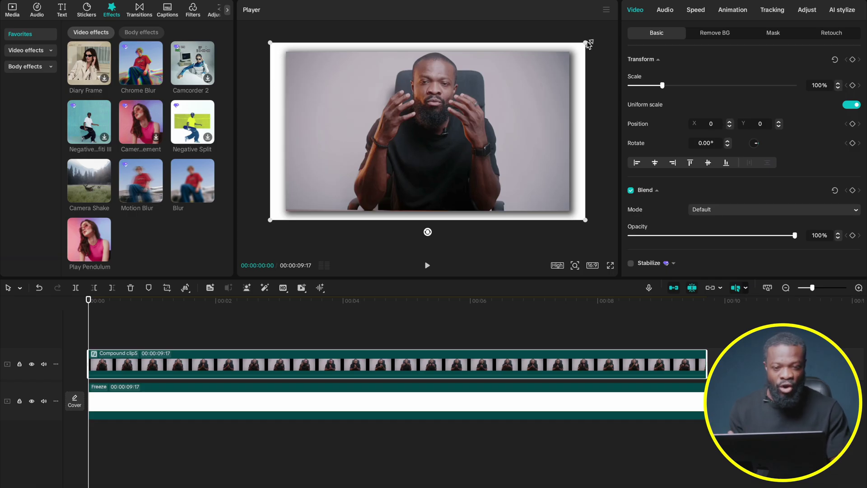
drag(586, 43, 615, 35)
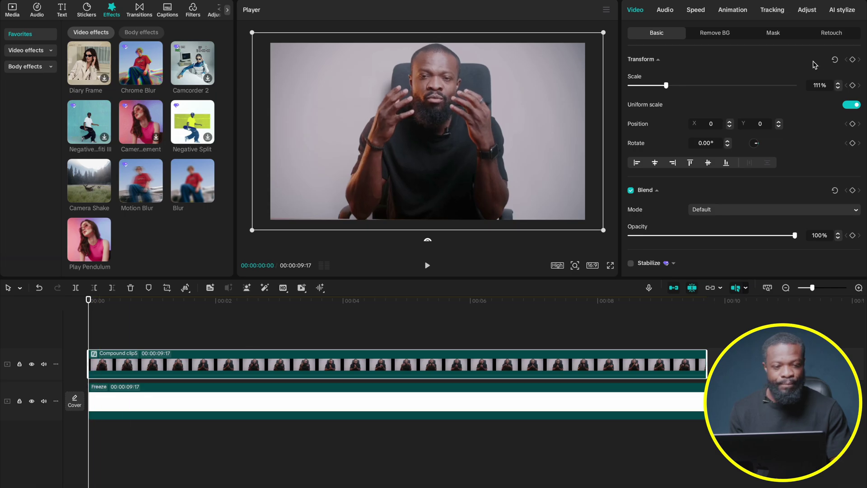
Animate the compound clip from a transform keyframe at the start to 60% scale and position Y 370 at 00:00:01:06
click(853, 60)
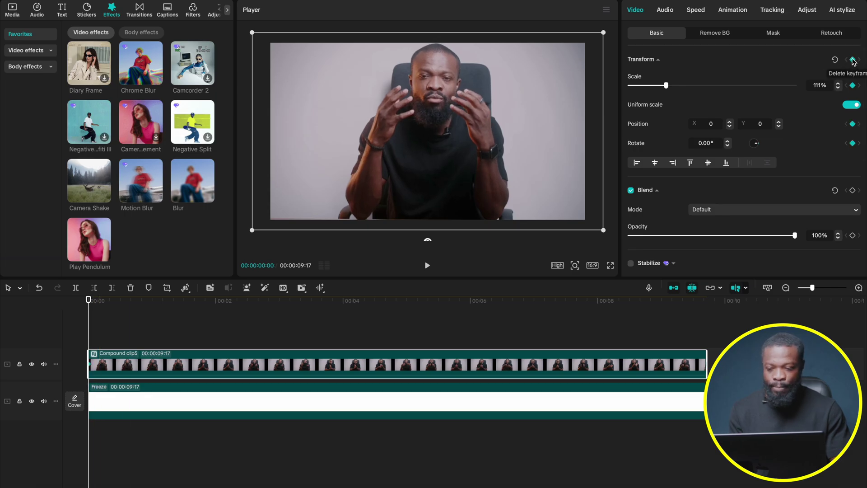
key(Right)
key(Right)
key(Right)
key(Right)
key(Right)
key(Right)
key(Right)
key(Right)
key(Right)
key(Right)
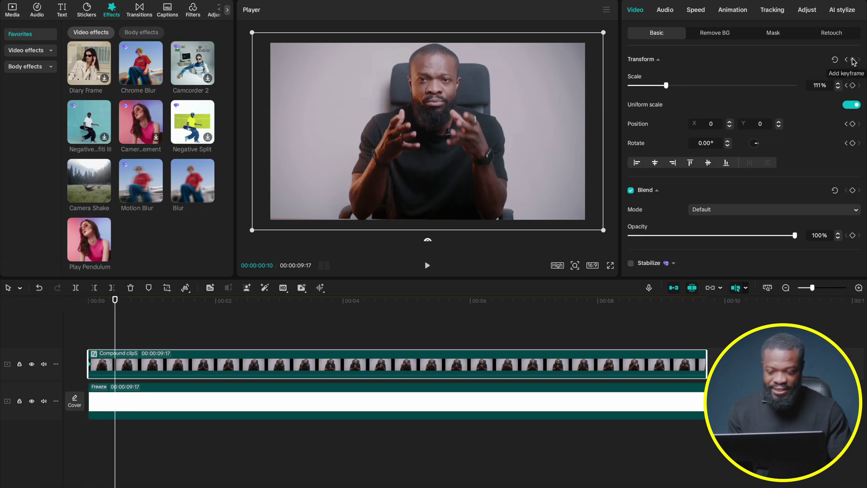
key(Right)
key(Right)
key(Right)
key(Right)
key(Right)
key(Right)
key(Right)
key(Right)
key(Right)
key(Right)
key(Right)
key(Right)
key(Right)
key(Right)
key(Right)
key(Right)
key(Right)
key(Right)
key(Right)
key(Right)
drag(602, 231, 450, 130)
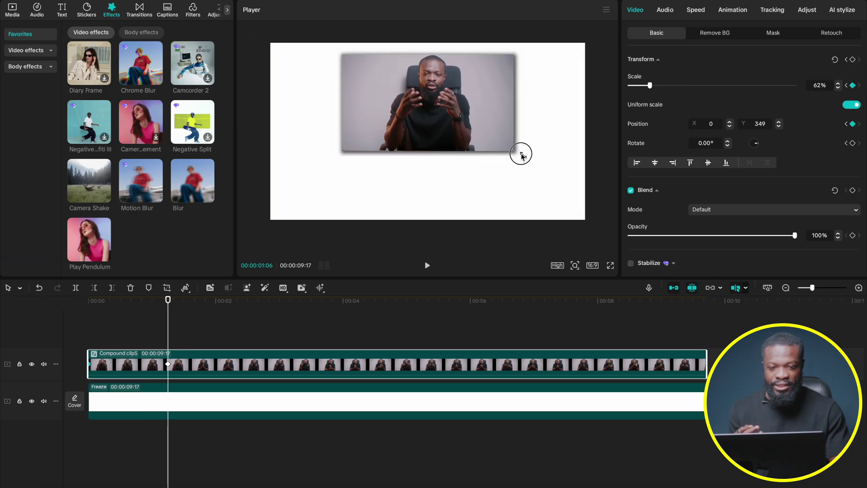
Apply the Cubic Ease preset curve to the keyframe at 00:00:01:06 and play the animation from the start
right_click(168, 364)
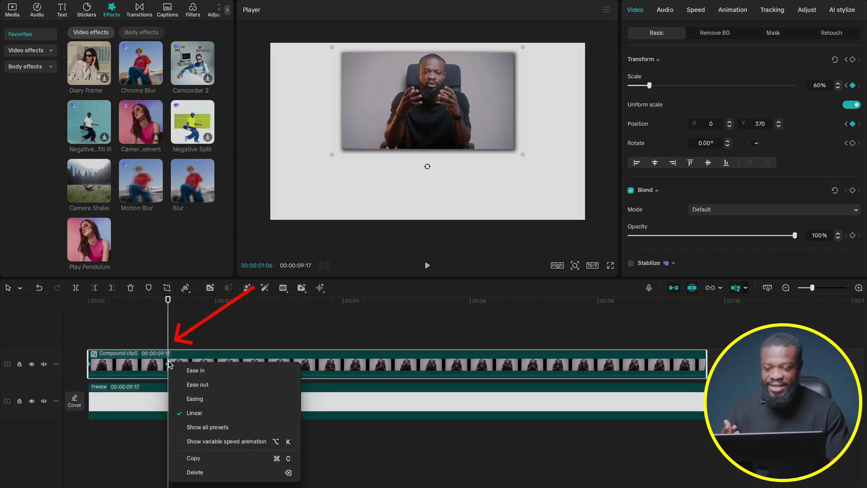
click(198, 426)
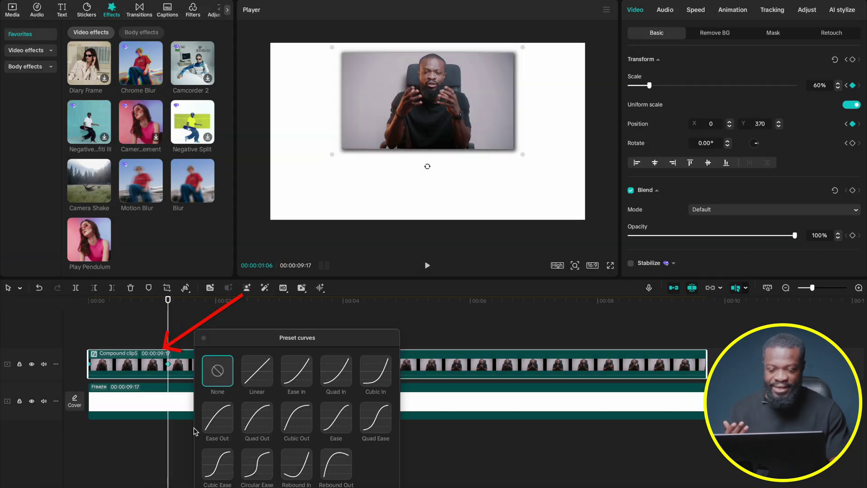
click(220, 470)
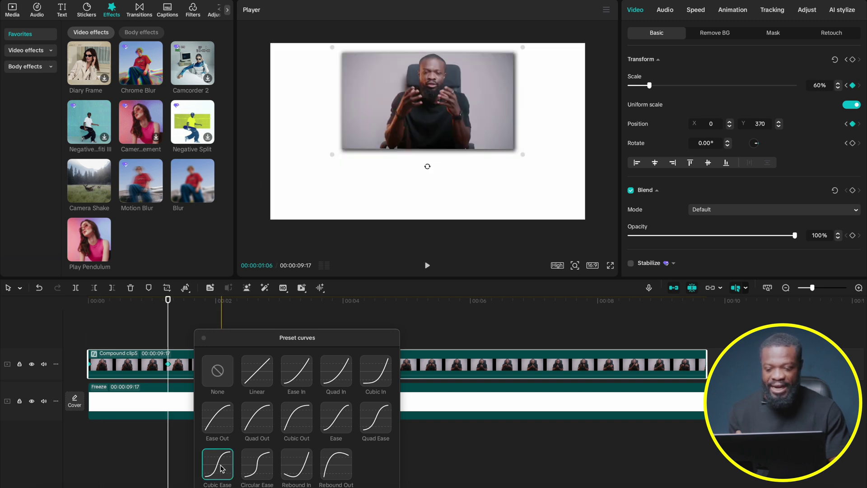
click(204, 339)
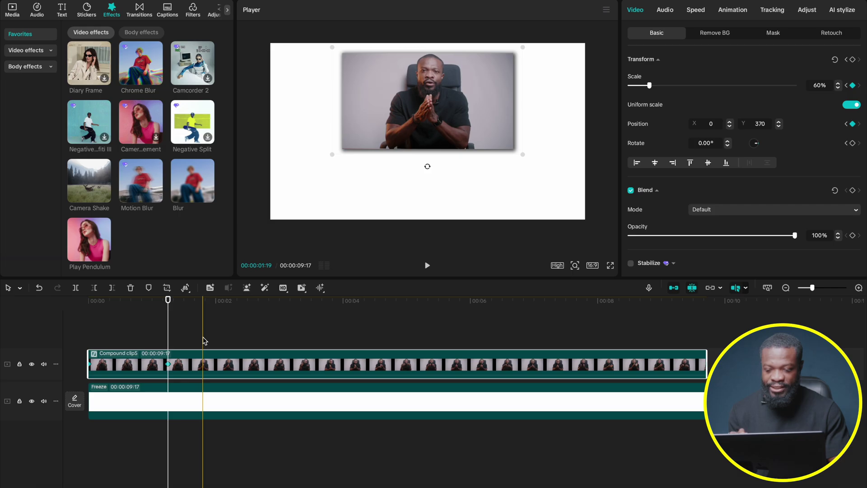
key(Home)
key(space)
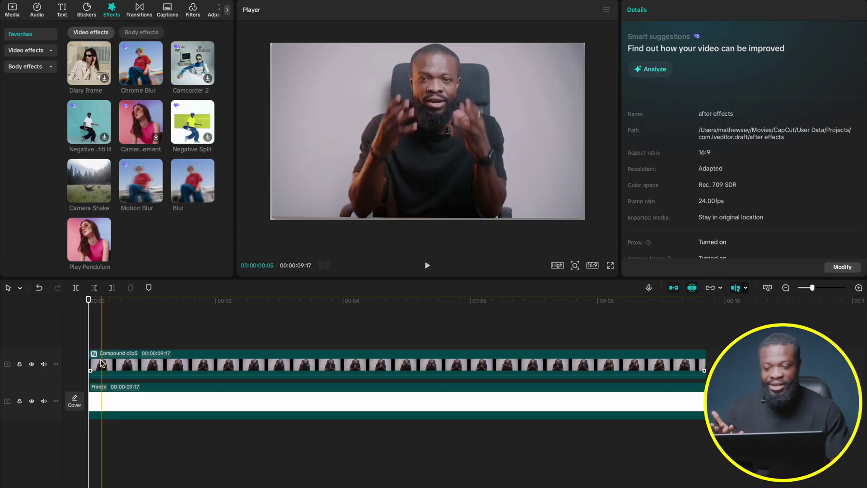
Add a default text layer above the compound clip and extend it to the full length of the clips
click(62, 11)
drag(90, 49, 91, 339)
drag(280, 340, 703, 350)
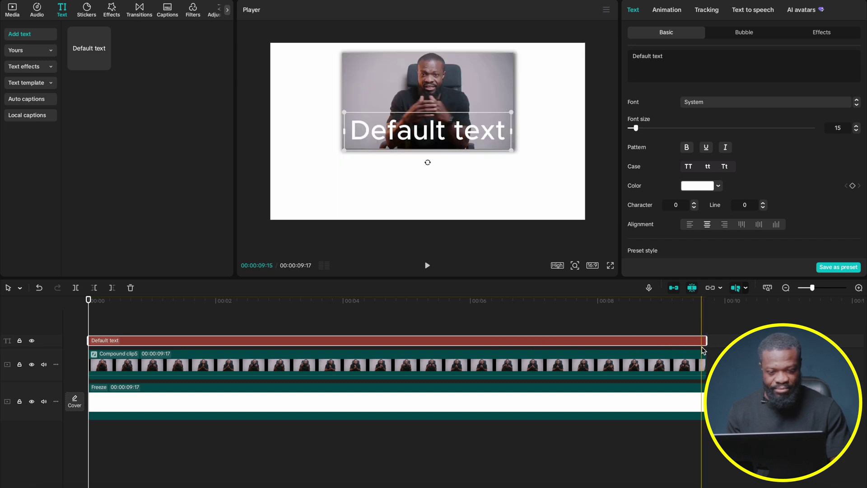
Darken the white freeze background to mid grey by lowering the luma curve's white point about halfway
click(244, 301)
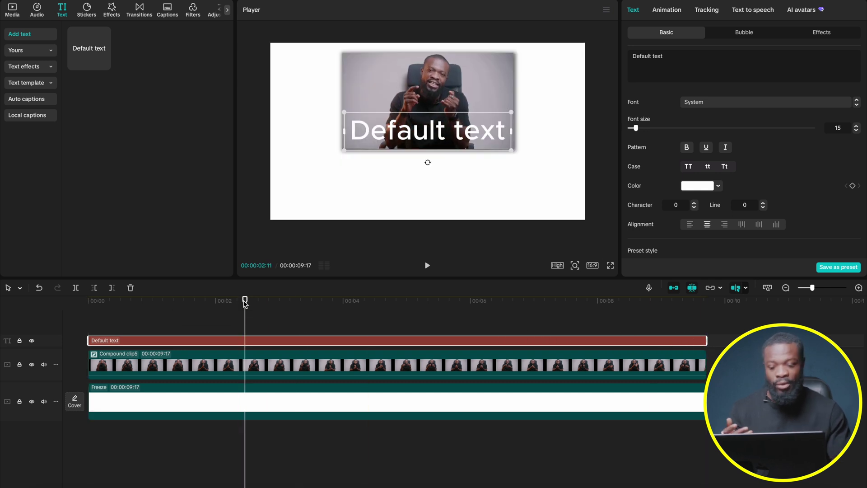
click(243, 410)
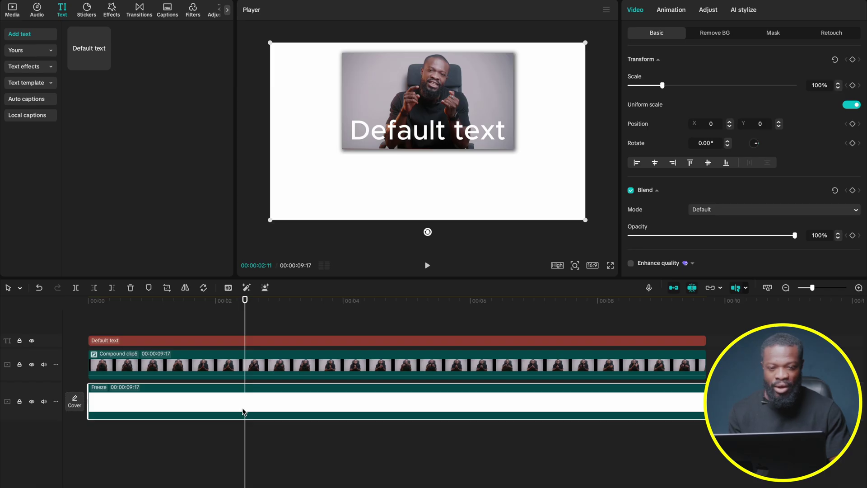
click(707, 10)
click(745, 32)
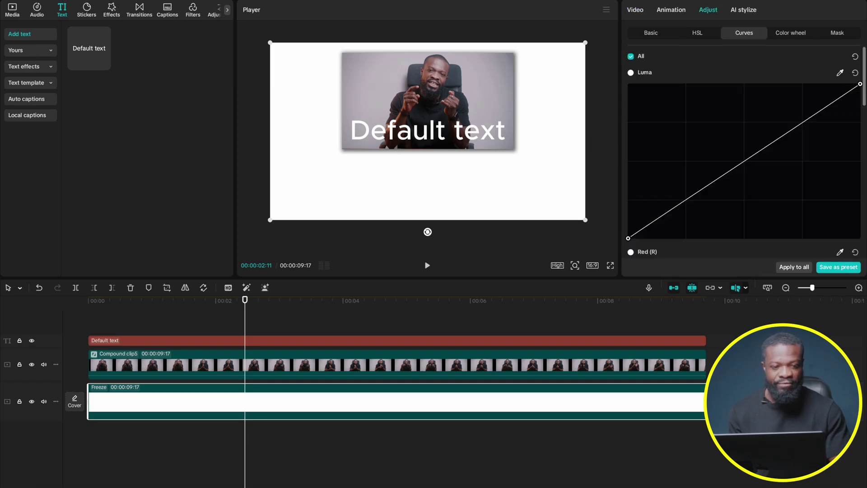
drag(861, 86, 862, 157)
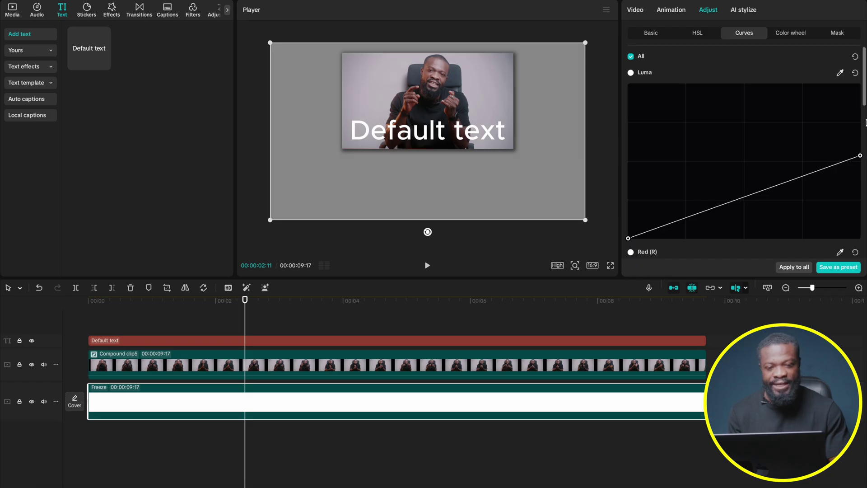
Replace the default text with "-" and enlarge it to fill the frame using font size 300, scale 500% and position Y 460
click(219, 340)
drag(690, 71, 601, 53)
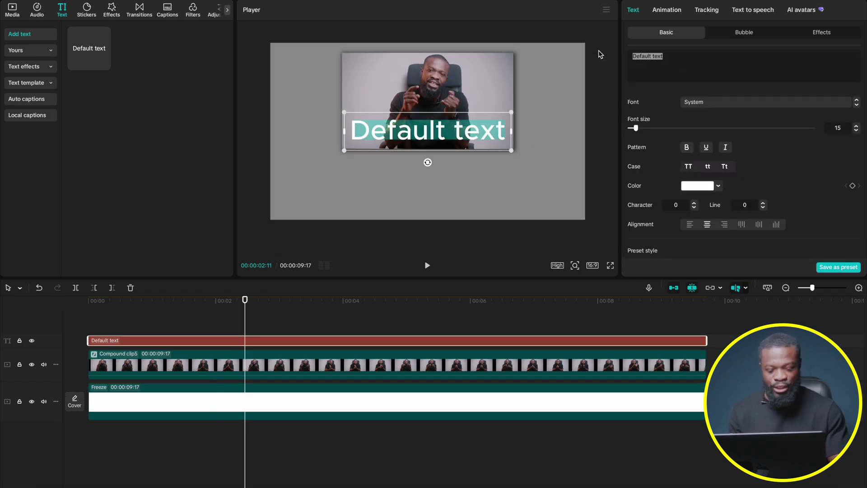
text(-)
drag(636, 127, 864, 130)
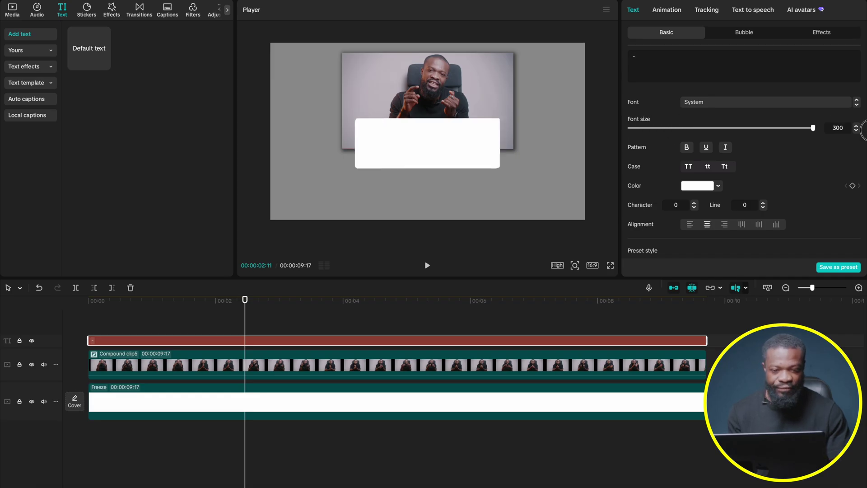
scroll(727, 221, down, 5)
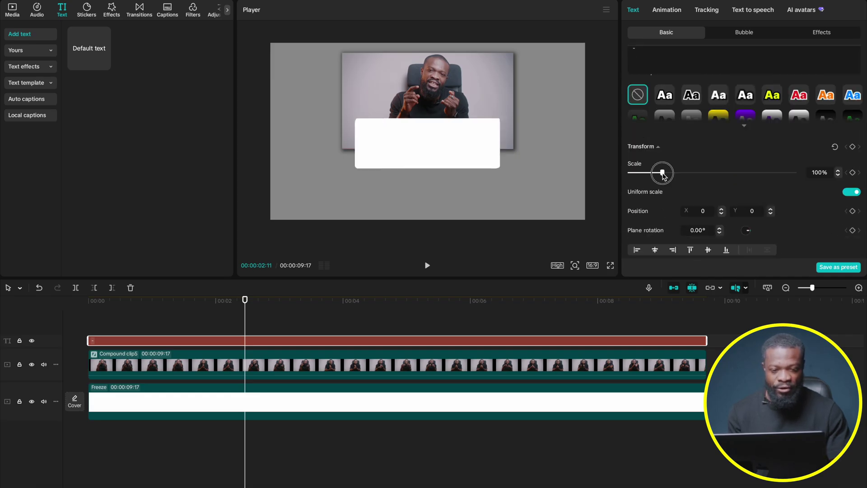
drag(663, 173, 864, 146)
drag(503, 164, 503, 129)
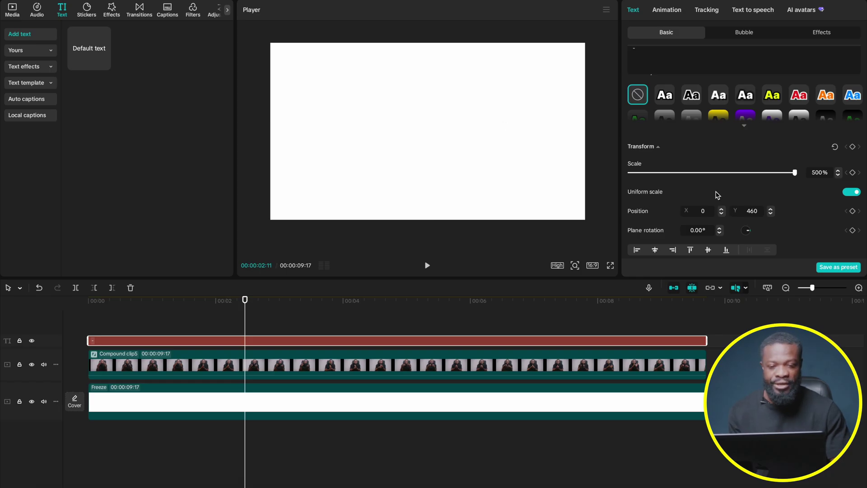
Color the frame-filling dash text a fully saturated bright blue
scroll(704, 193, up, 5)
click(703, 188)
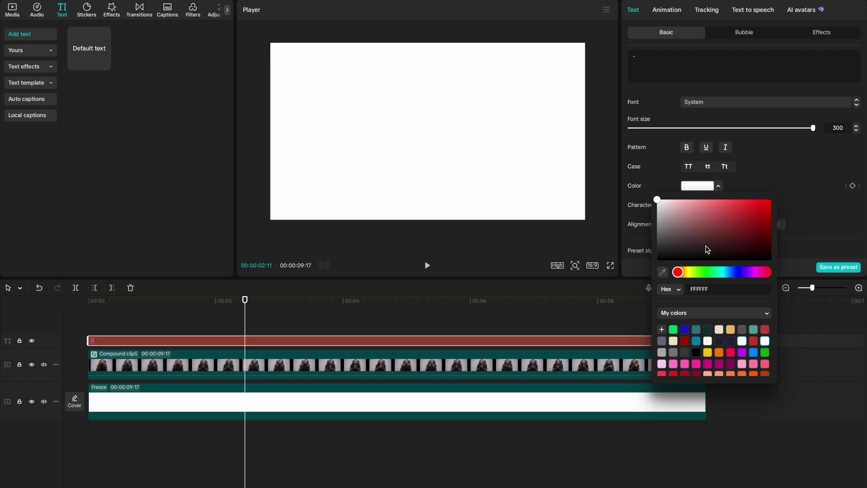
click(685, 330)
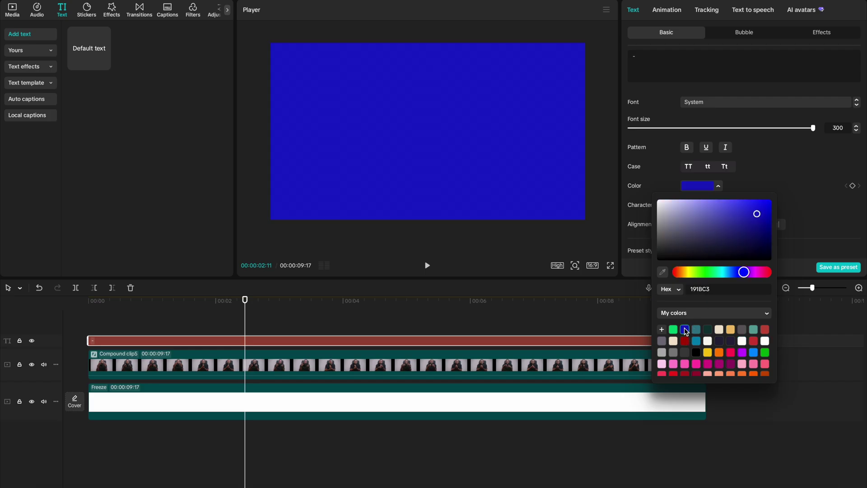
drag(760, 213, 773, 199)
click(795, 167)
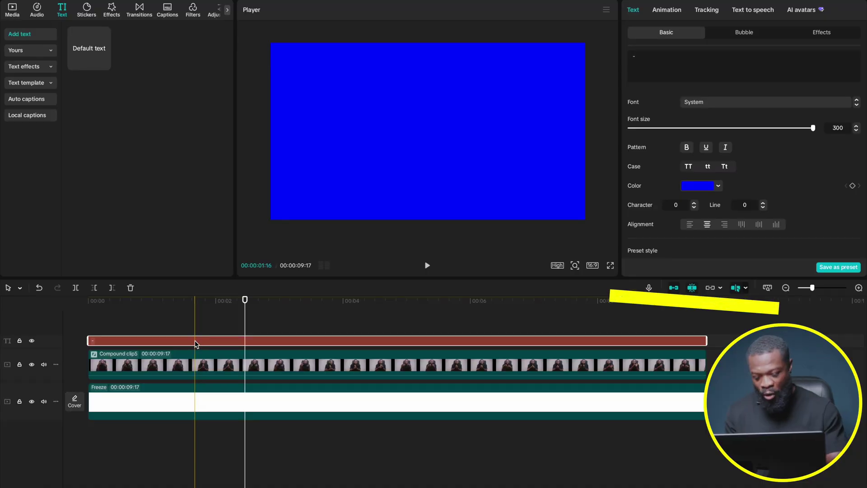
Turn the blue text layer into a compound clip and add a rectangle mask to it
key(alt+g)
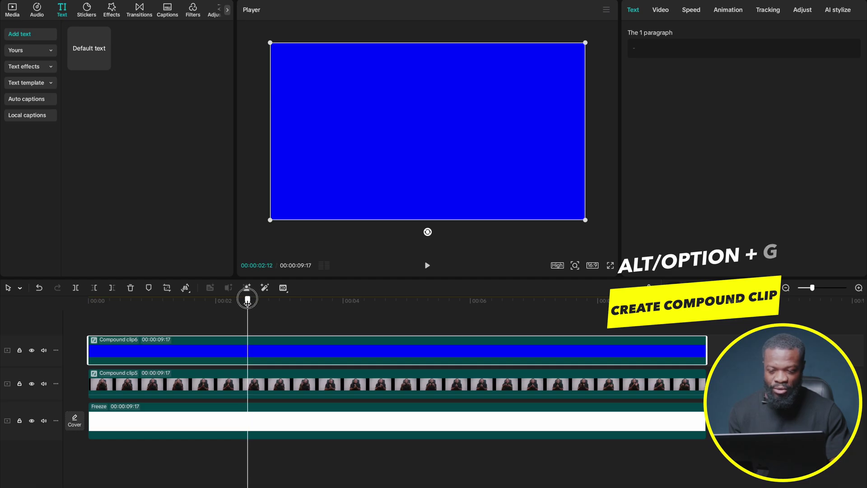
drag(245, 299, 256, 303)
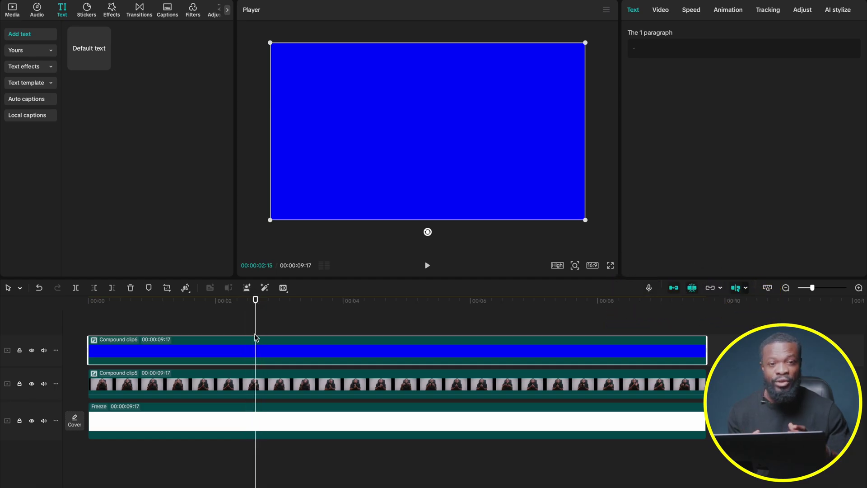
click(664, 12)
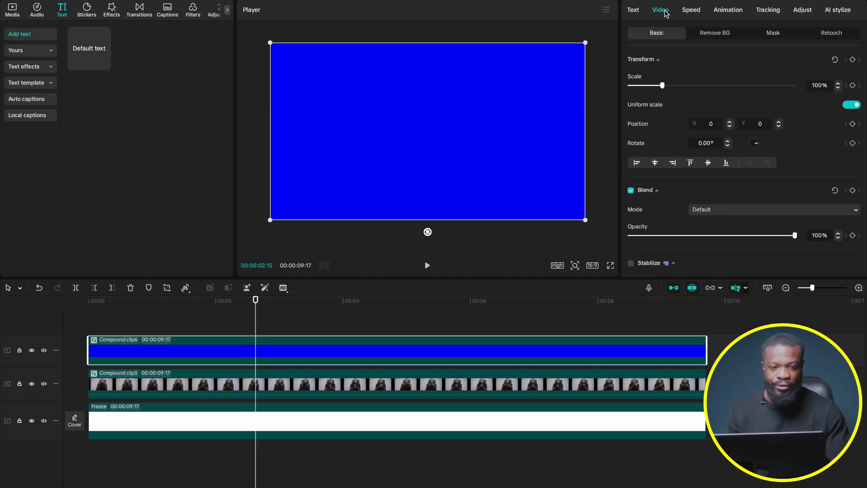
click(776, 34)
click(640, 75)
Shape the rectangle mask into a rounded bar about 407 by 42 below the video, at about X -314, Y -277
drag(472, 131, 513, 132)
mouse_move(428, 175)
mouse_down()
mouse_move(439, 135)
mouse_move(438, 177)
mouse_up()
drag(513, 175, 393, 179)
drag(331, 163, 315, 157)
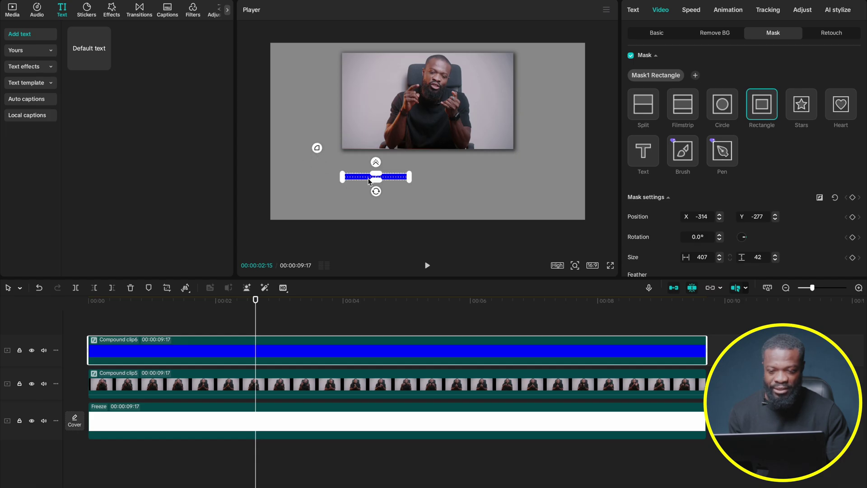
Reposition the blue bar's mask horizontally to about X -15, roughly centered beneath the video
scroll(395, 186, up, 5)
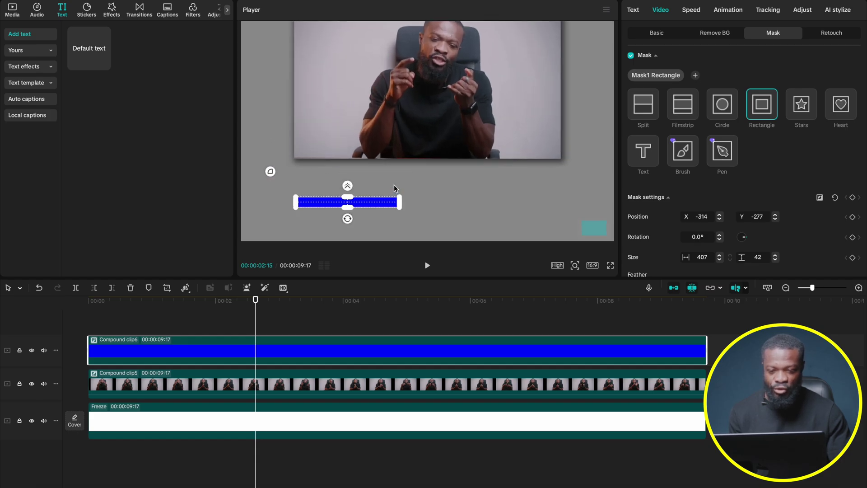
click(301, 197)
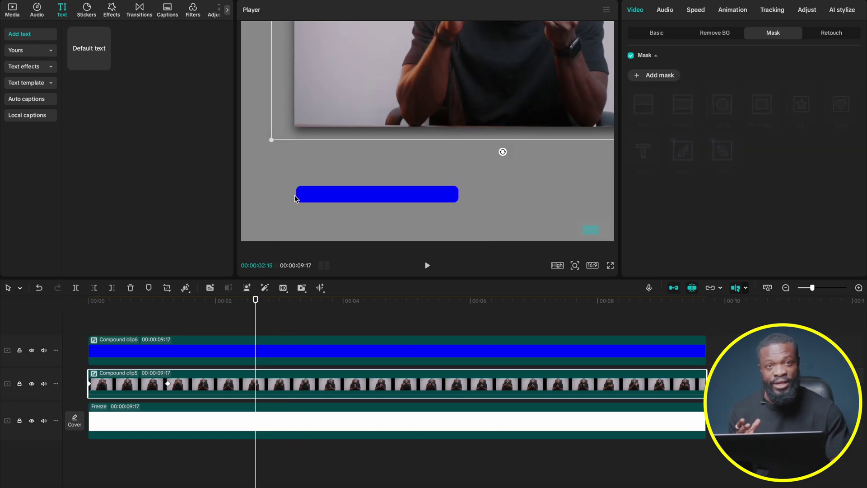
click(232, 348)
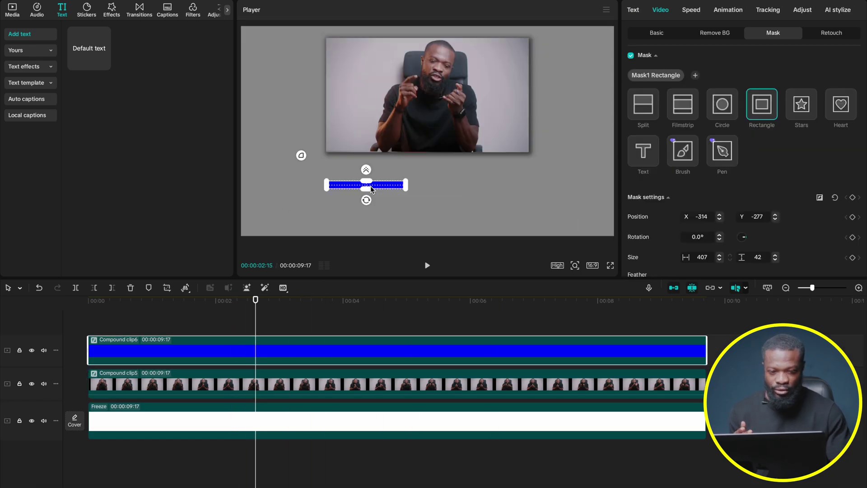
click(720, 215)
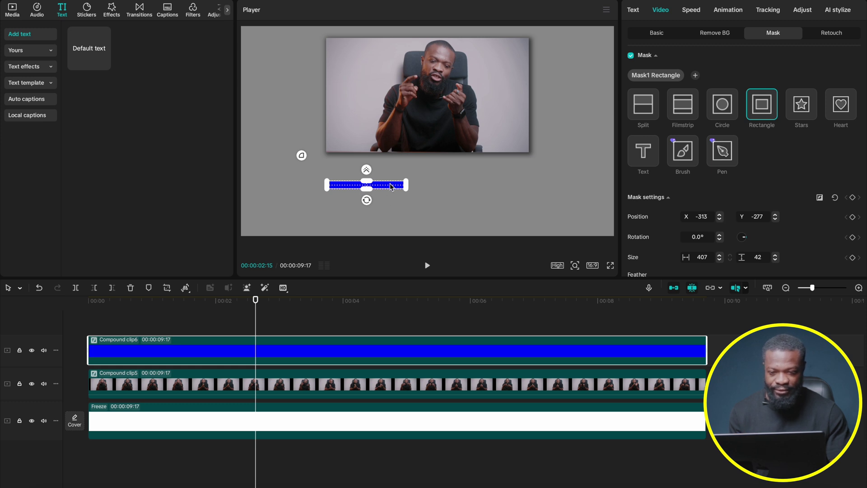
drag(392, 186, 437, 186)
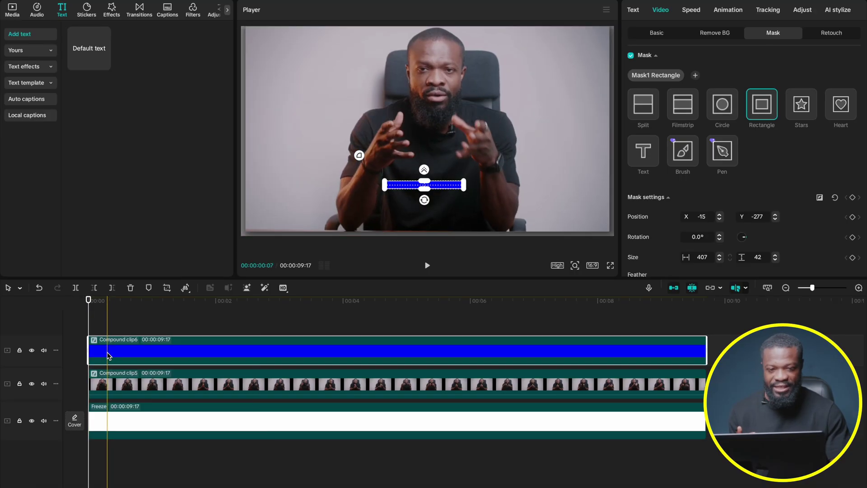
Add transform keyframes to the blue bar clip at 00:00 and at 01:06, where the video finishes shrinking
click(651, 36)
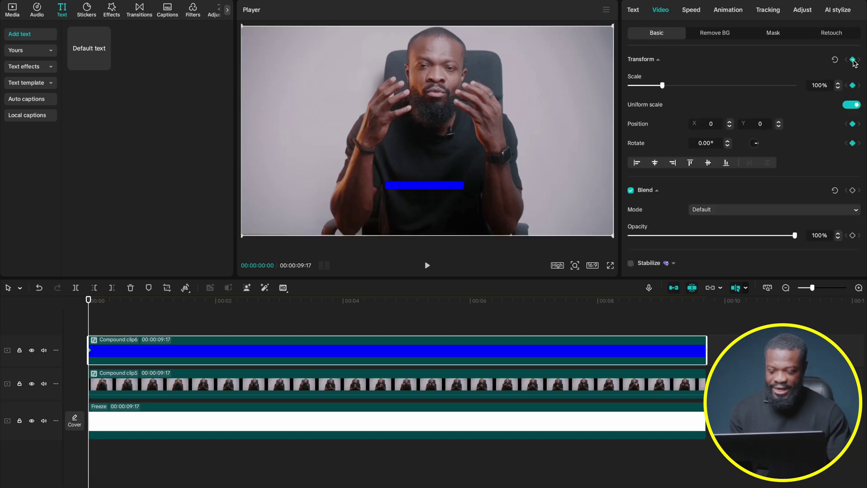
click(162, 384)
click(162, 355)
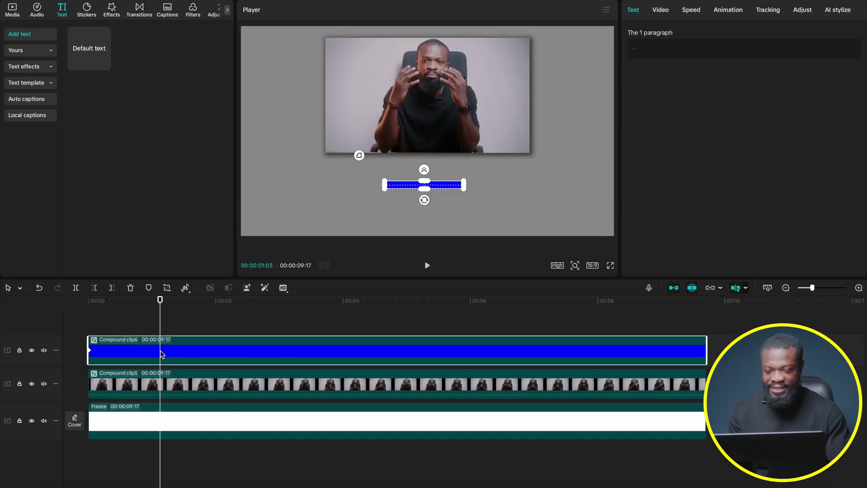
click(87, 301)
click(168, 302)
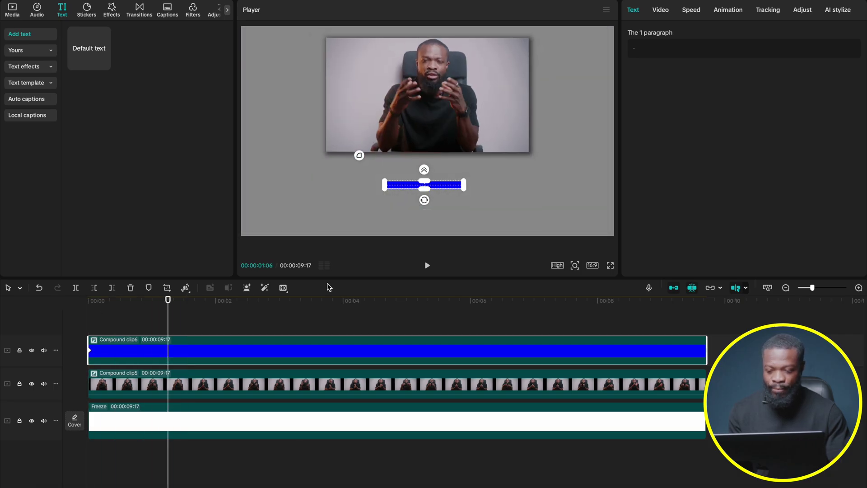
click(661, 9)
click(853, 60)
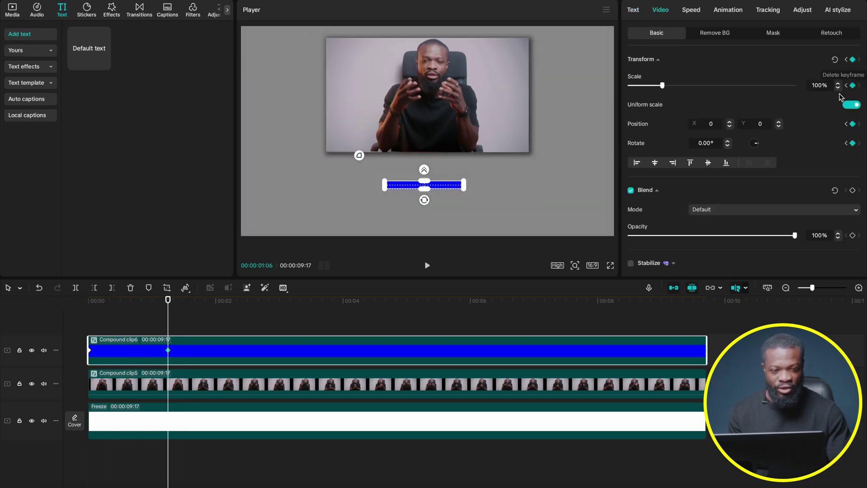
At the starting keyframe, move the blue bar clip down out of frame to about position Y -681, and play the animation
click(847, 60)
click(847, 60)
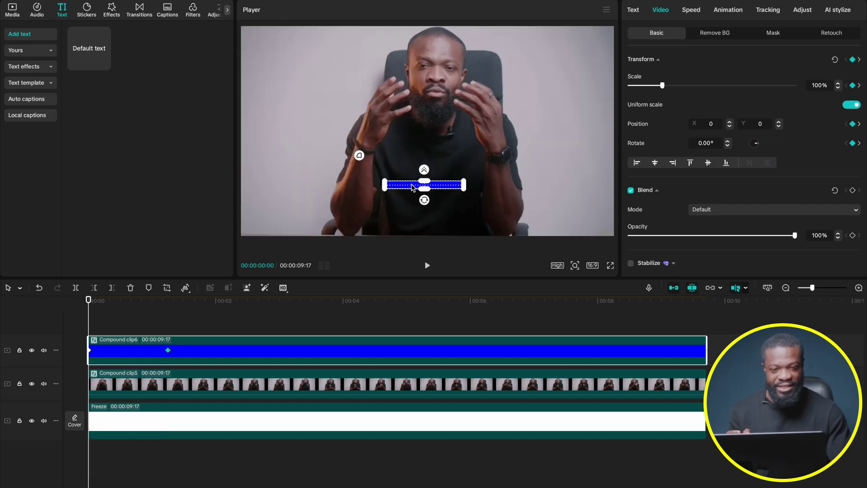
click(779, 35)
click(658, 34)
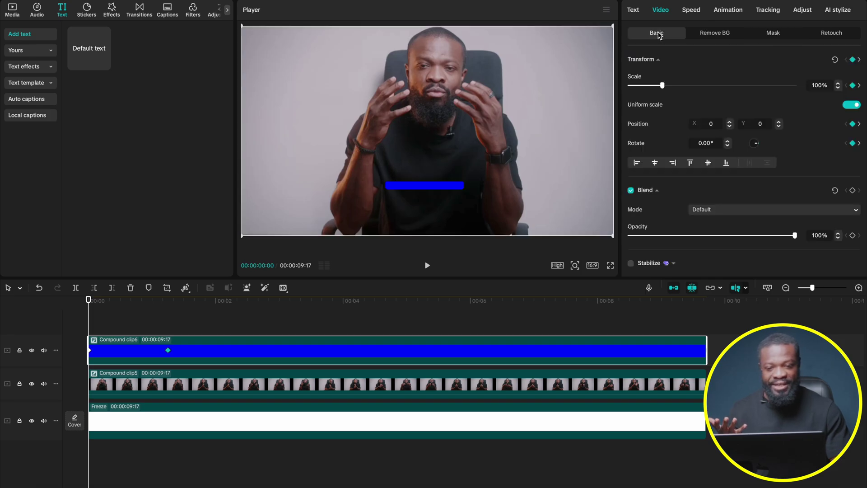
drag(442, 131, 444, 200)
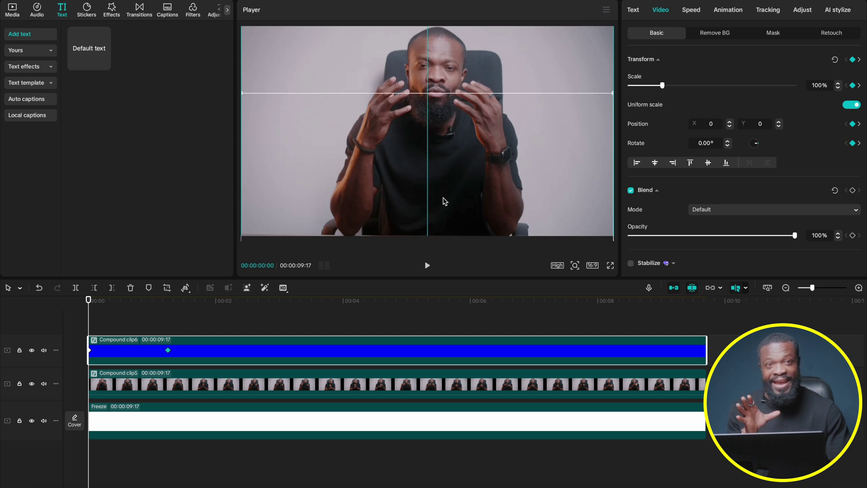
mouse_move(444, 202)
mouse_down()
mouse_move(443, 180)
mouse_move(444, 199)
mouse_up()
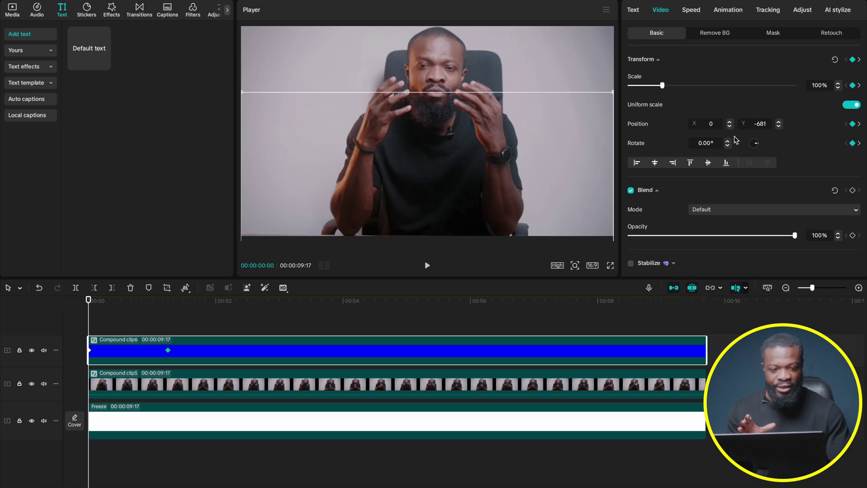
key(space)
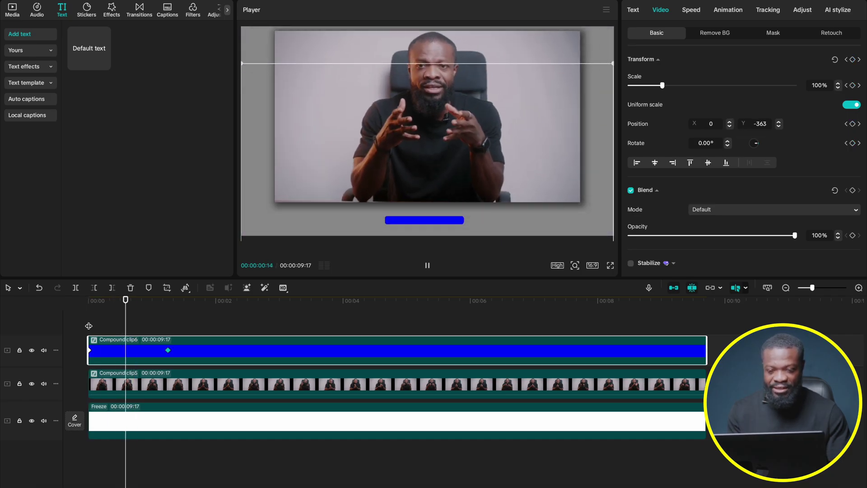
key(space)
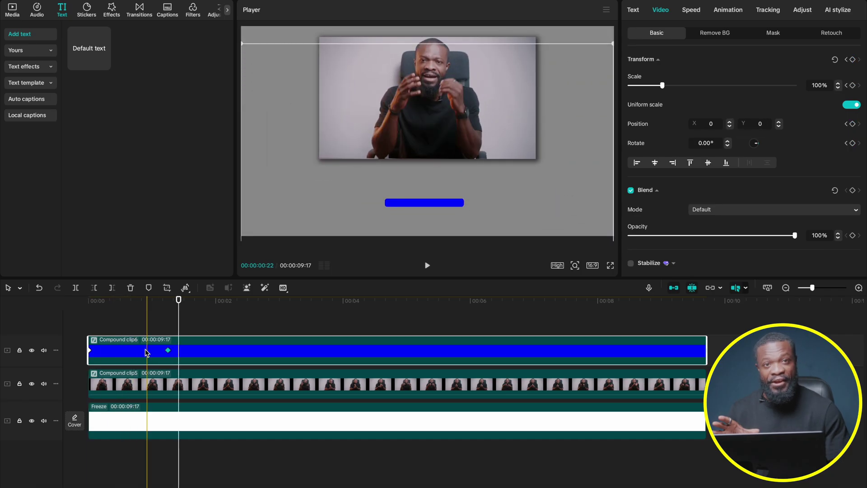
Apply the Cubic Ease preset curve to the blue bar's keyframe animation
right_click(168, 351)
click(201, 416)
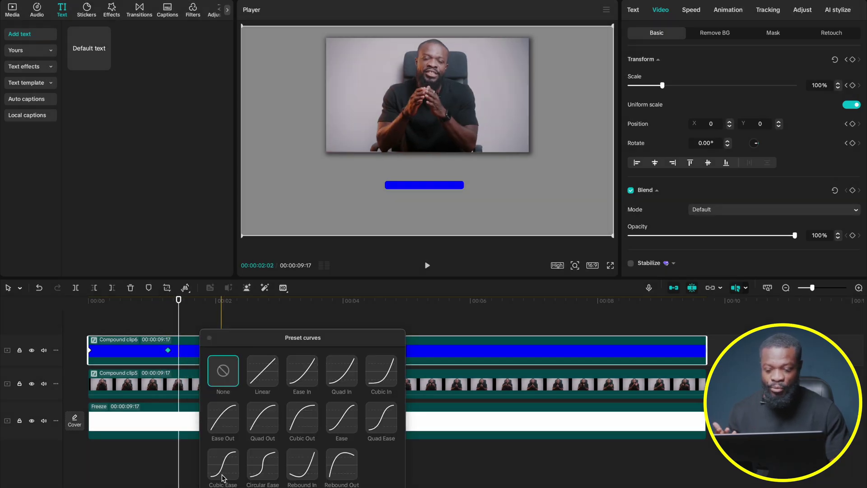
click(382, 414)
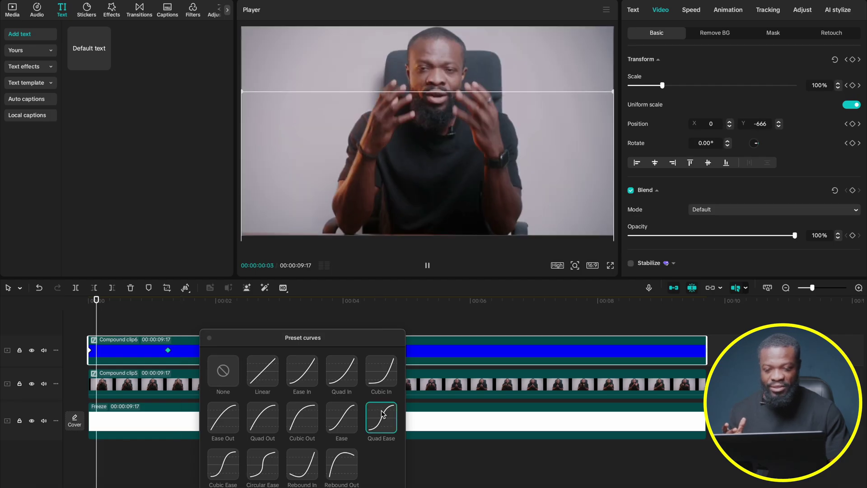
click(222, 468)
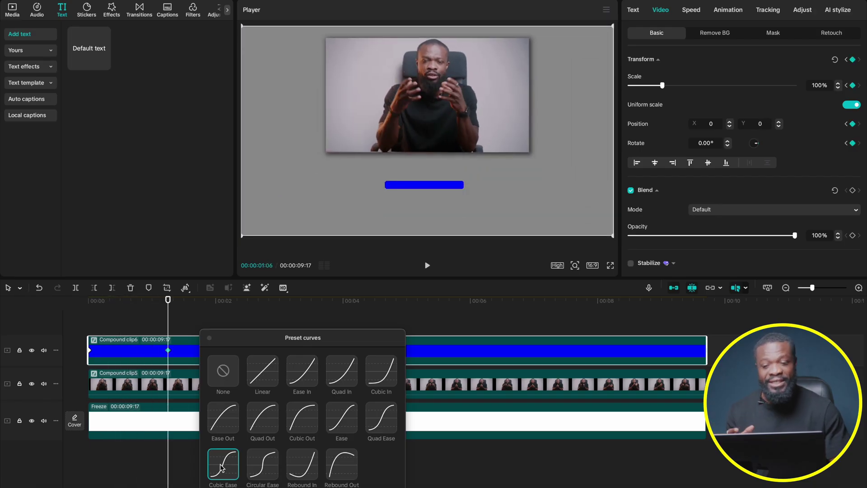
click(213, 341)
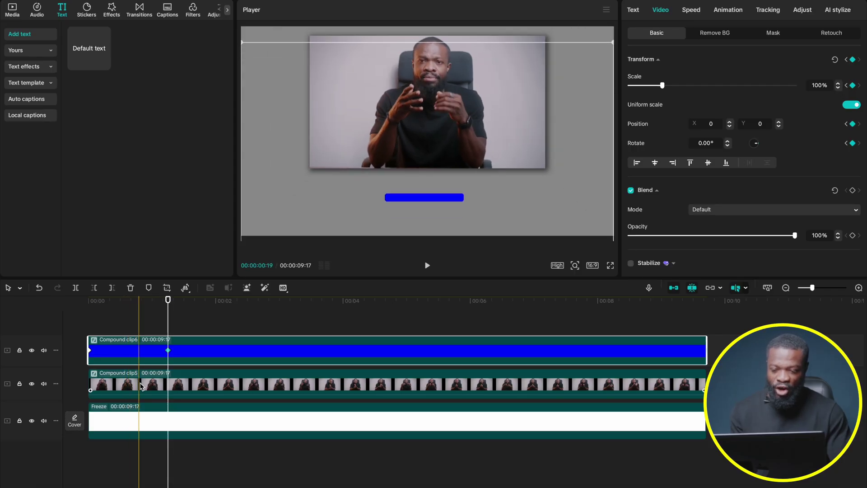
Move the blue bar clip beneath the talking-head clip and duplicate it onto its own track
drag(130, 350, 134, 386)
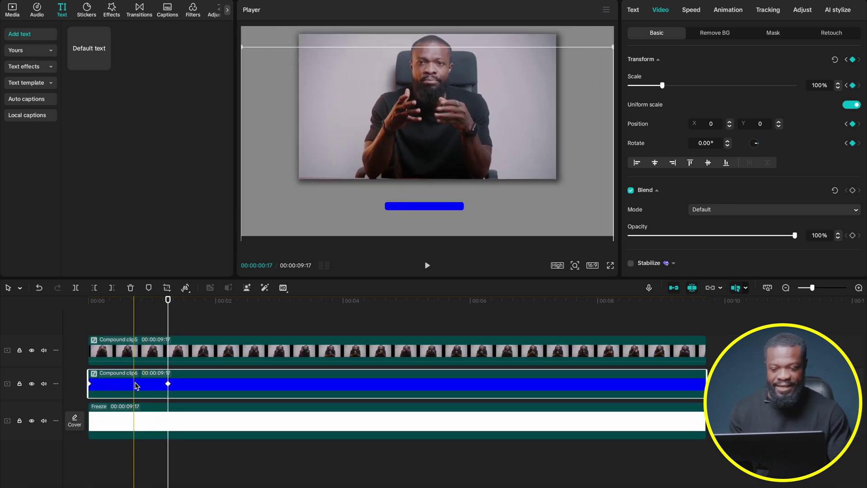
mouse_move(136, 385)
mouse_down()
mouse_move(135, 348)
mouse_move(131, 401)
mouse_move(150, 388)
mouse_up()
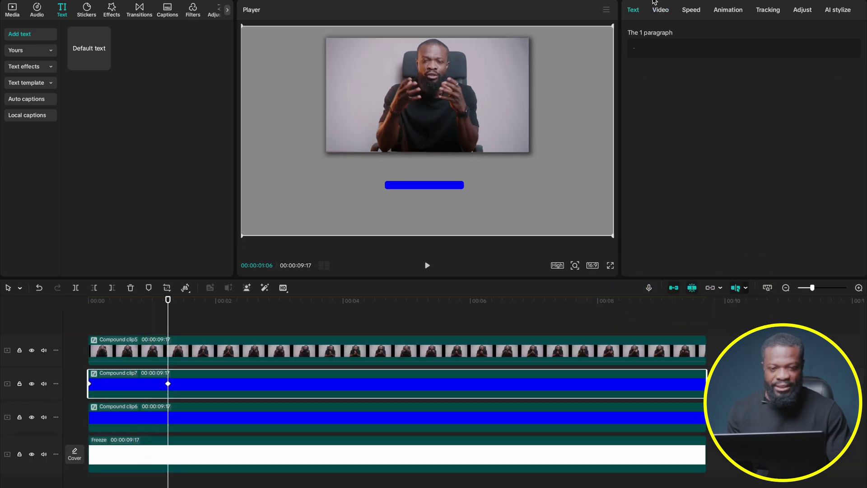
click(660, 11)
click(773, 34)
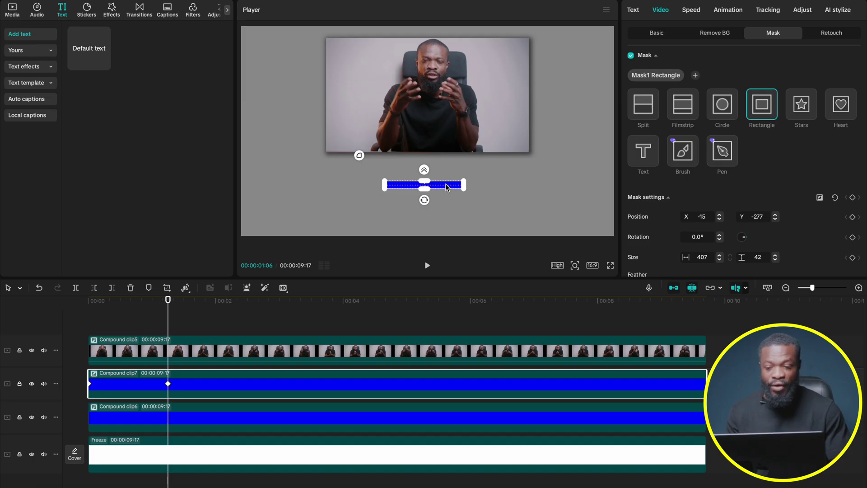
Recolor the text inside the duplicated bar's compound clip dark red and return to the main timeline
double_click(180, 384)
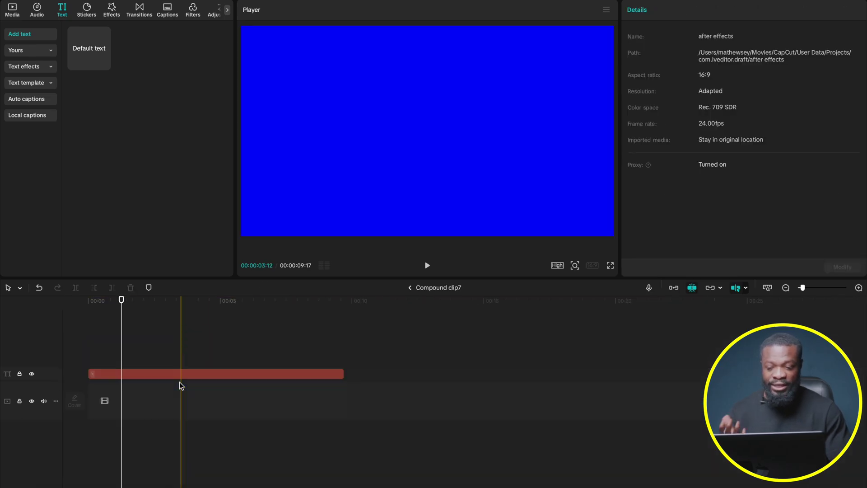
click(142, 375)
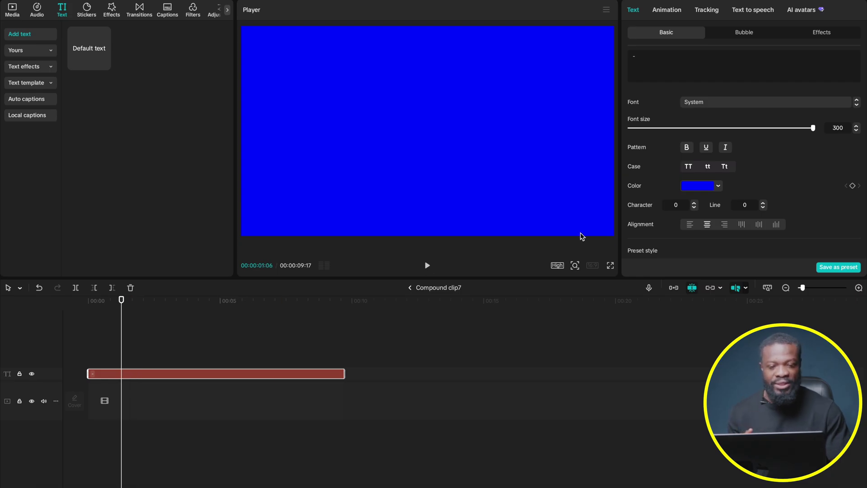
click(703, 186)
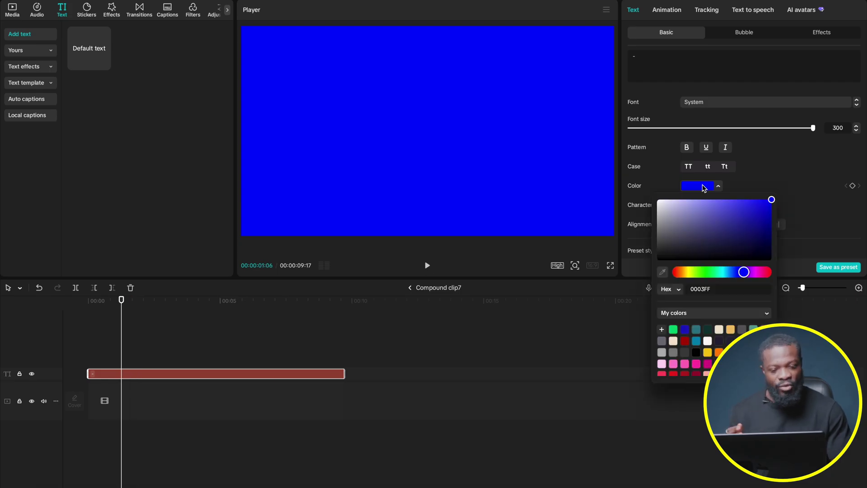
click(686, 341)
click(767, 168)
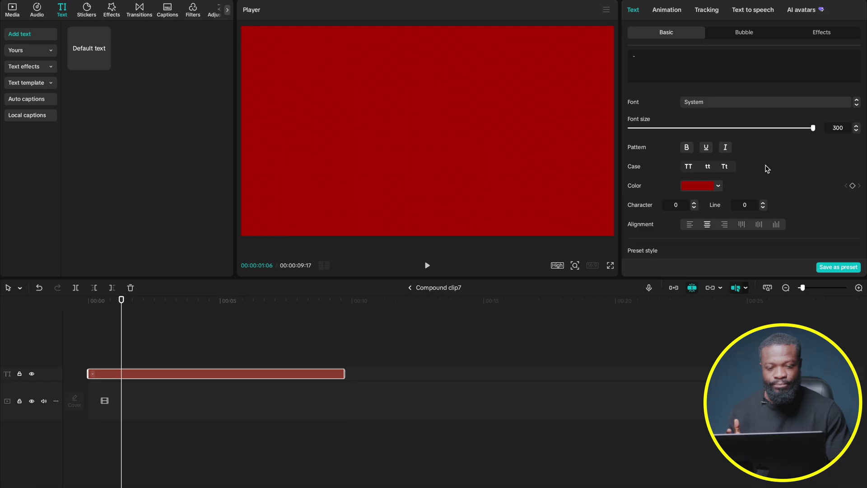
click(410, 288)
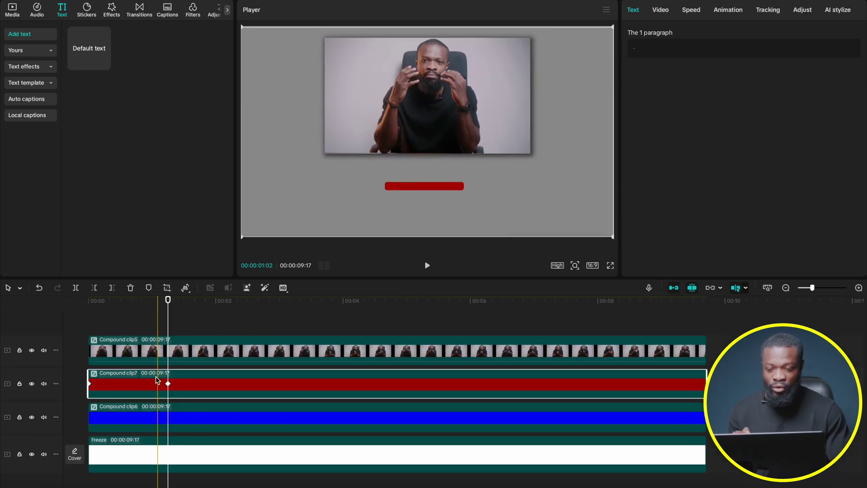
Set the red bar's mask width to 159 and its X position to 305, placing it beside the blue bar
click(665, 12)
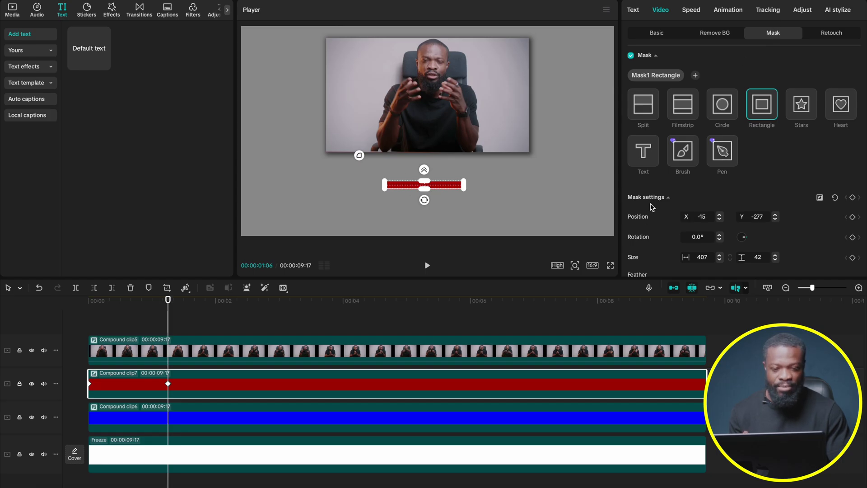
scroll(681, 226, down, 2)
click(721, 221)
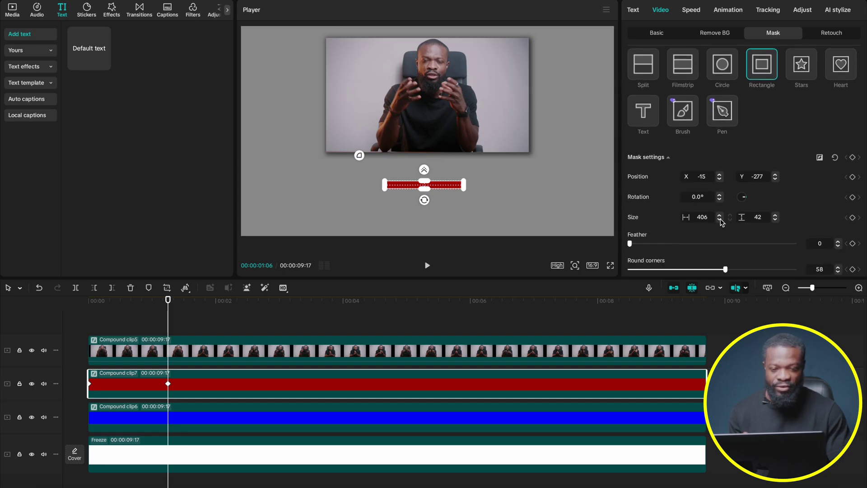
click(720, 221)
drag(722, 222, 722, 222)
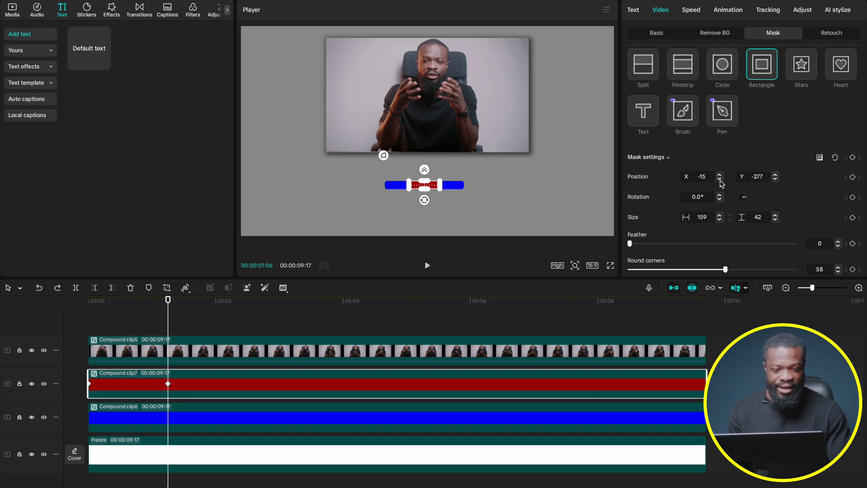
drag(721, 177, 721, 177)
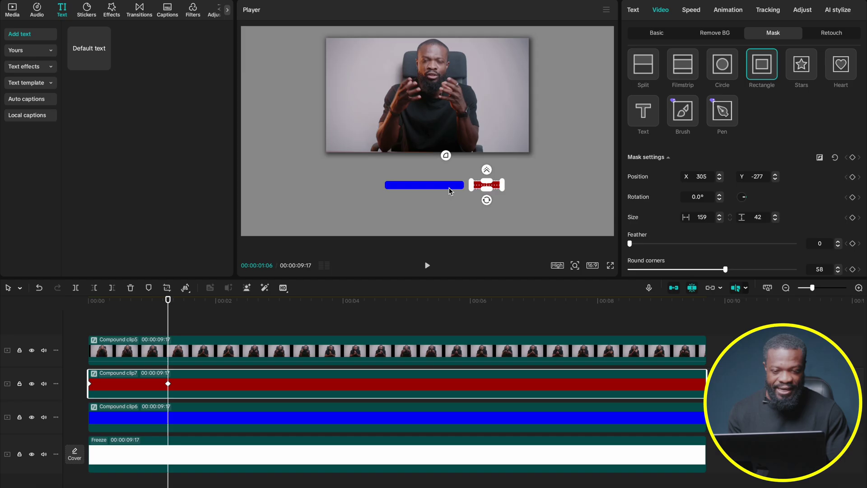
Duplicate the red bar clip onto its own track directly beneath the talking-head clip
click(149, 322)
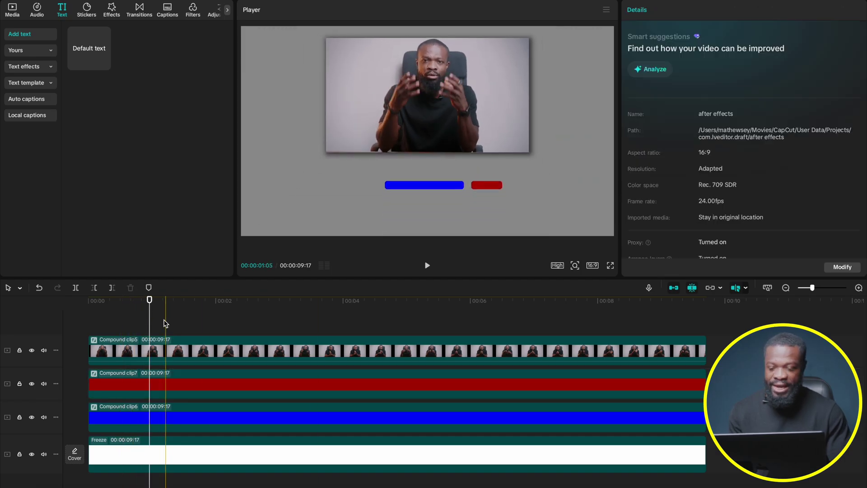
click(166, 382)
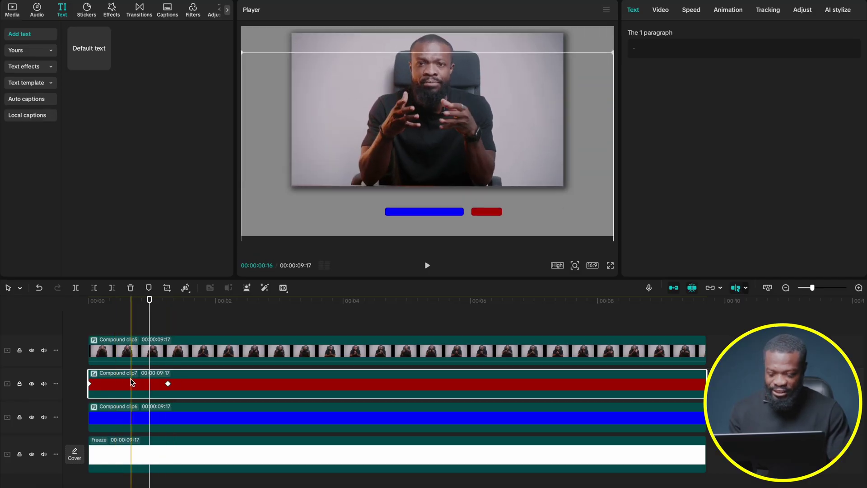
key(ctrl+c)
key(ctrl+v)
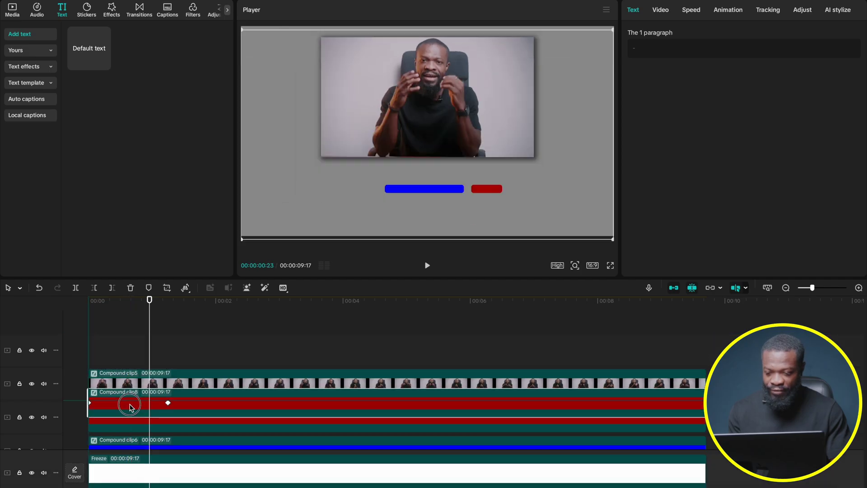
Recolor the text inside the duplicated bar's compound clip yellow (F4C70F) and return to the main timeline
double_click(190, 387)
click(690, 186)
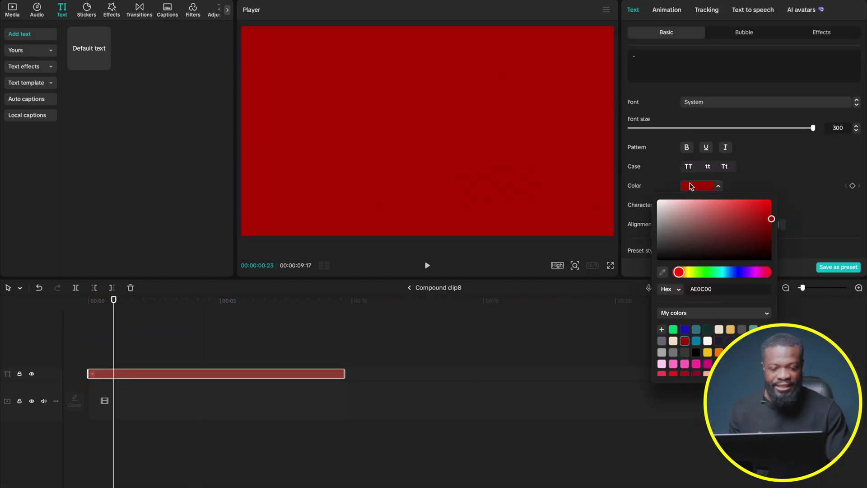
click(708, 353)
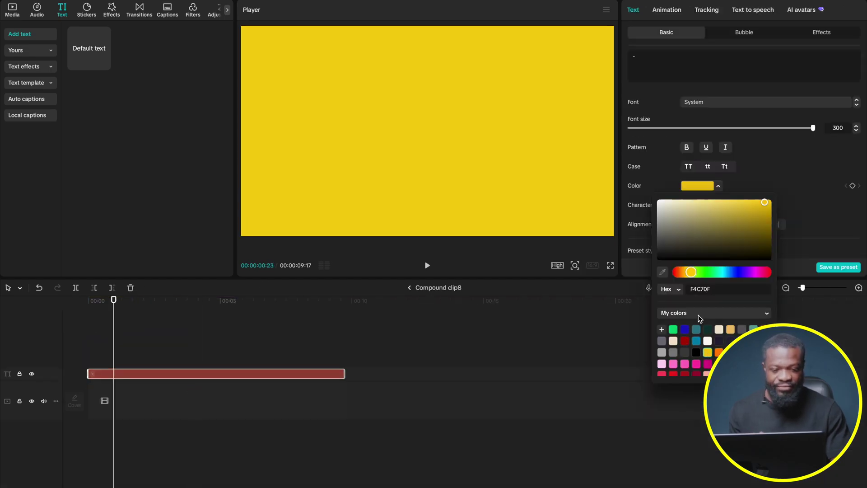
click(762, 158)
click(410, 289)
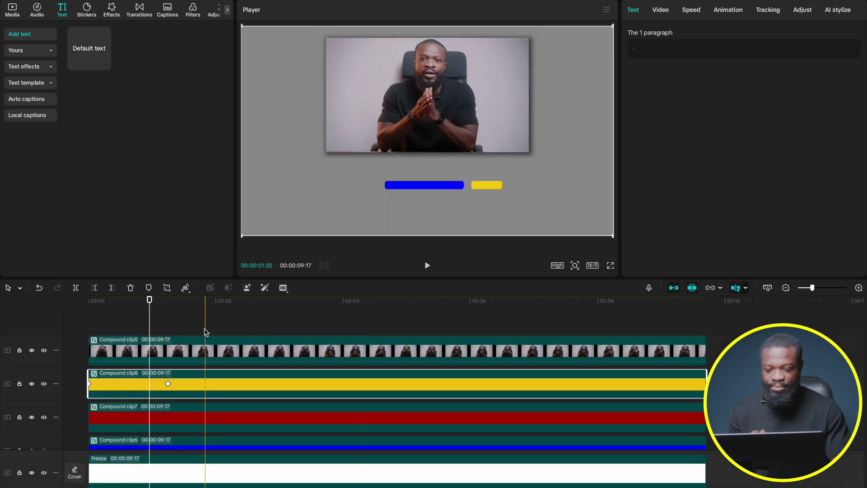
Set the yellow bar's mask width to 115 and its X position to 465, placing it beside the red bar
click(662, 11)
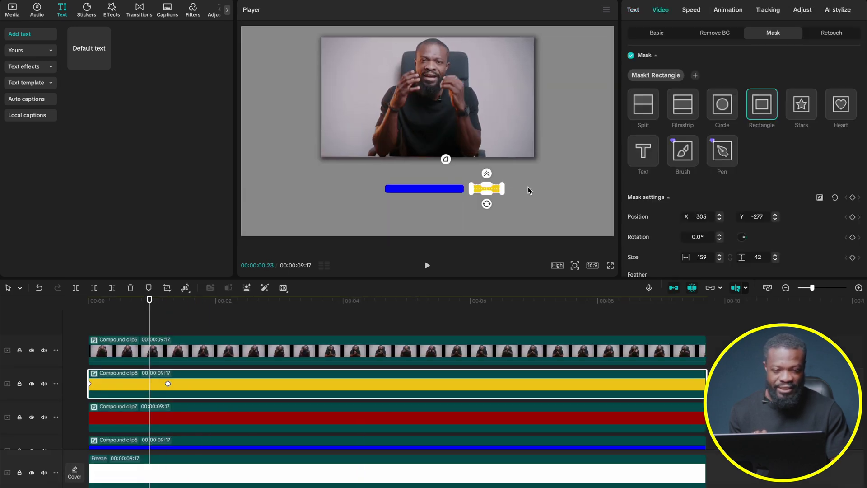
scroll(708, 233, down, 1)
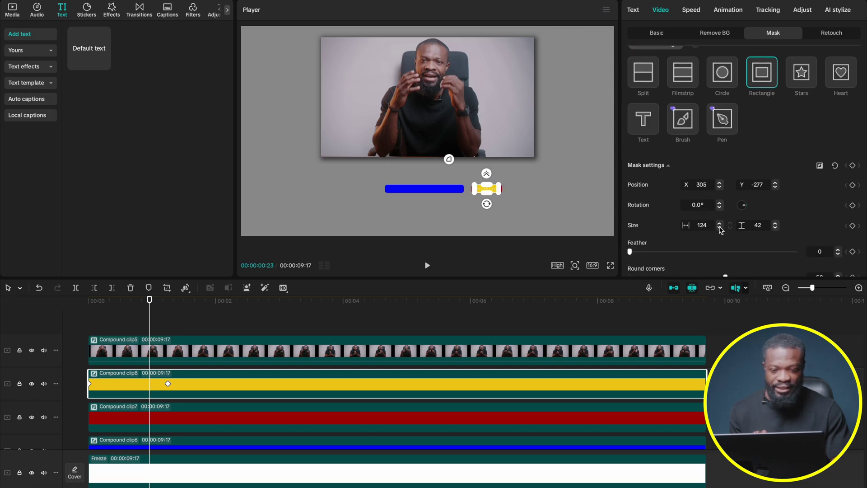
click(720, 182)
click(720, 183)
click(720, 182)
click(720, 183)
click(720, 182)
Play the scene from the start to check how the three bars slide in together
click(71, 323)
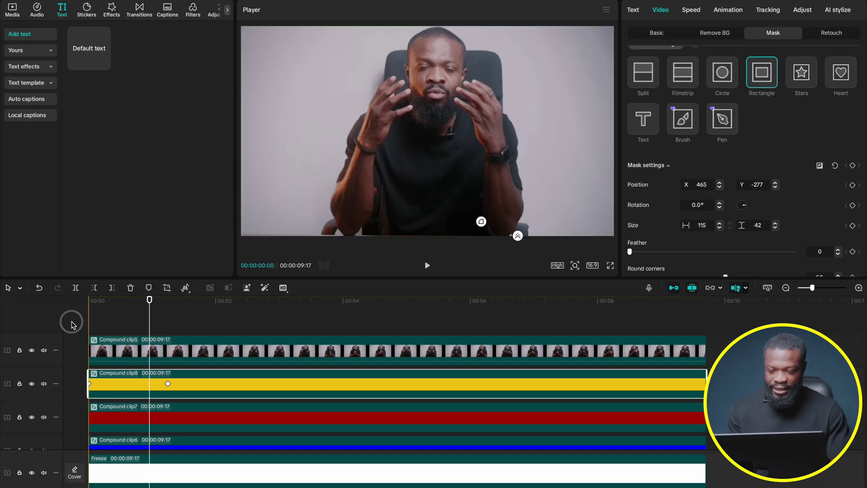
key(space)
key(space)
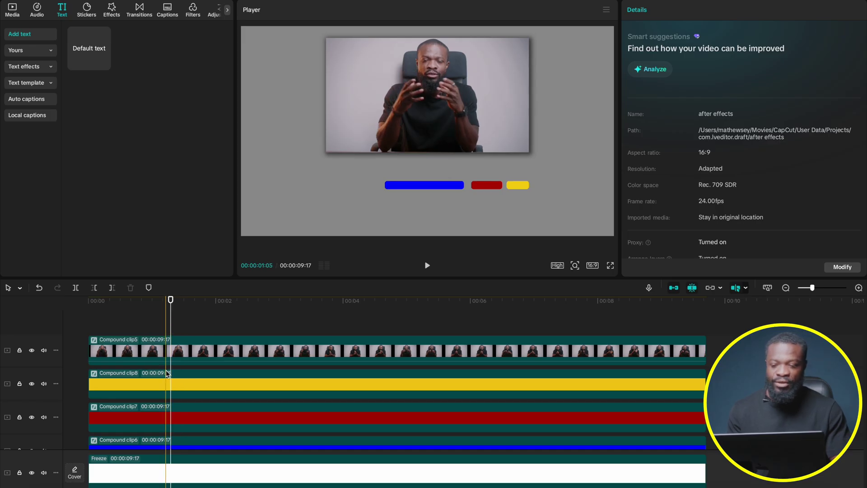
Shift the yellow bar clip to start three frames into the timeline and play the staggered animation
click(167, 383)
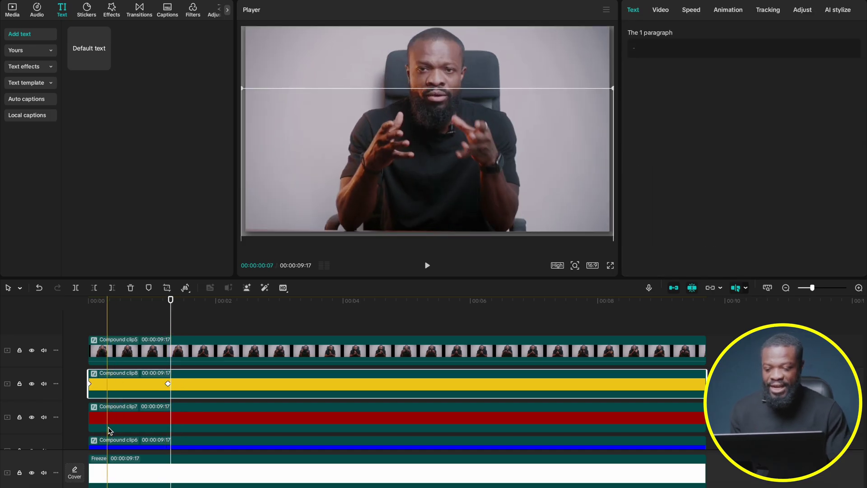
scroll(108, 393, down, 1)
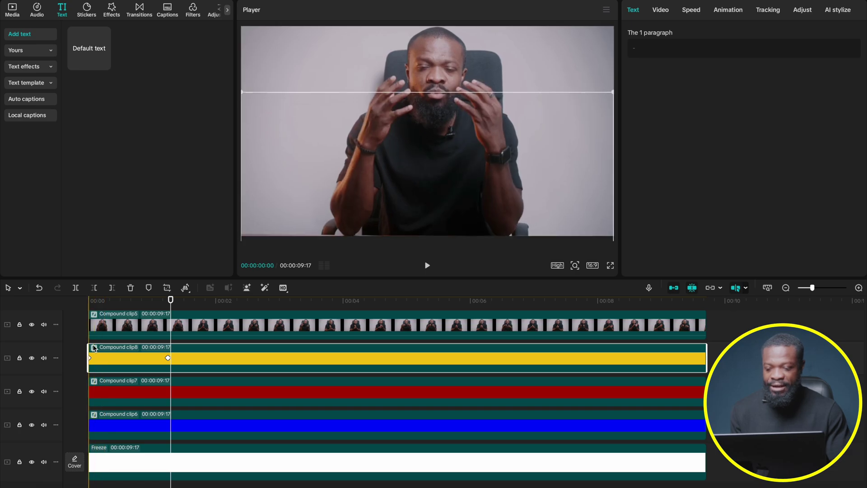
click(89, 301)
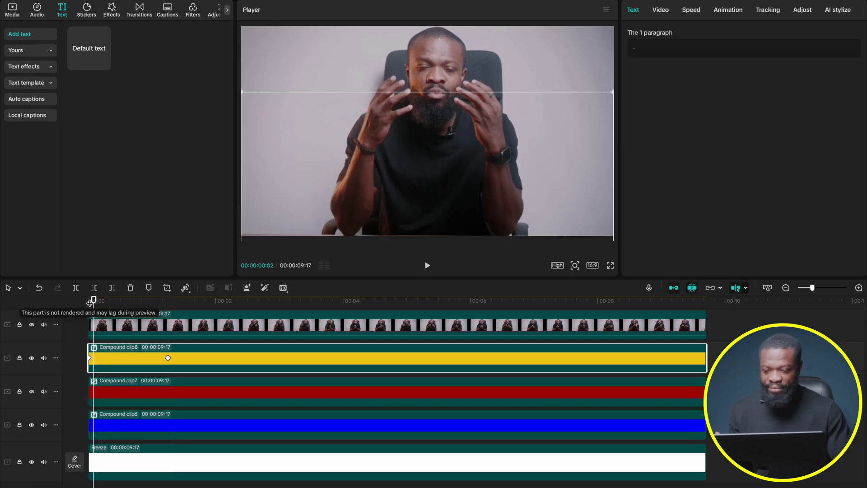
click(125, 361)
drag(125, 361, 134, 361)
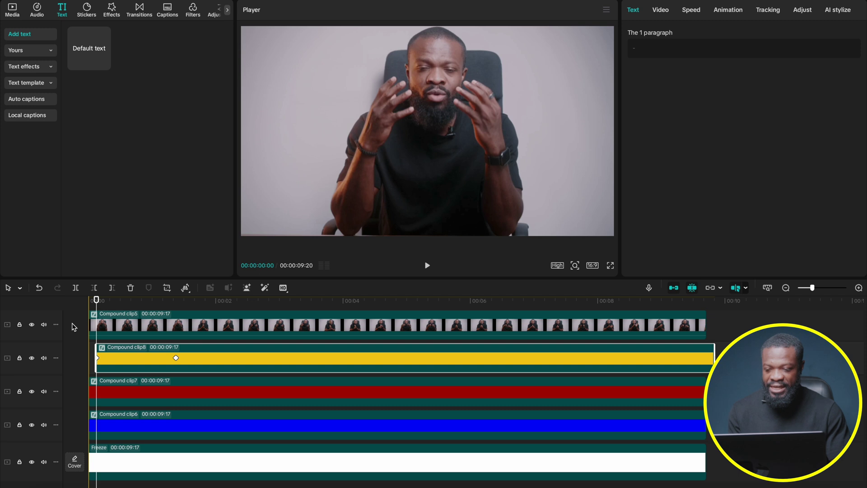
click(75, 325)
key(space)
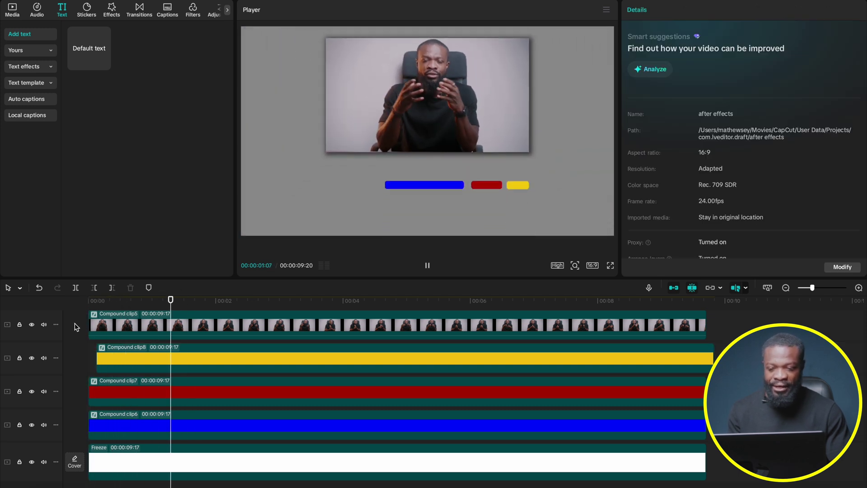
Duplicate the yellow bar clip onto its own track and recolor the copy's inner text green, returning to the main timeline
click(154, 365)
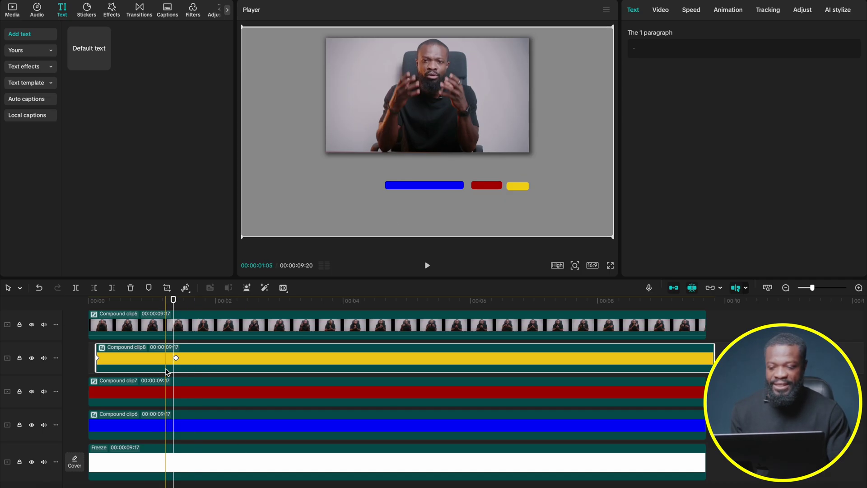
key(ctrl+v)
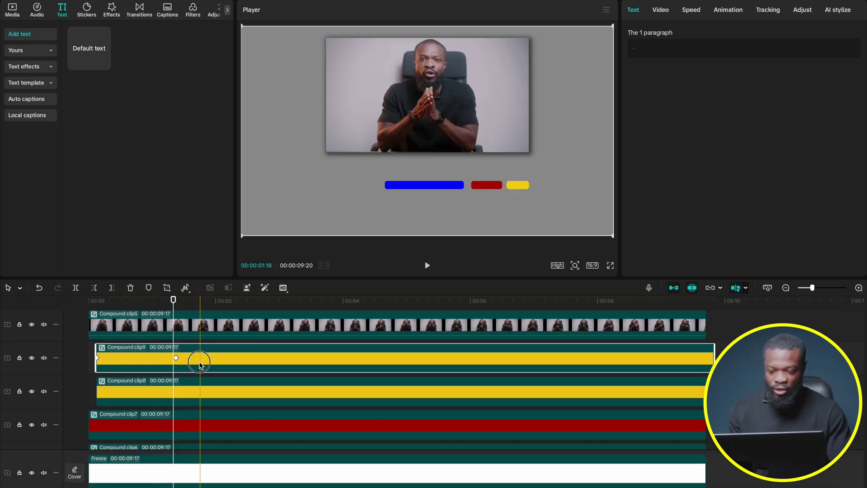
double_click(199, 364)
click(173, 375)
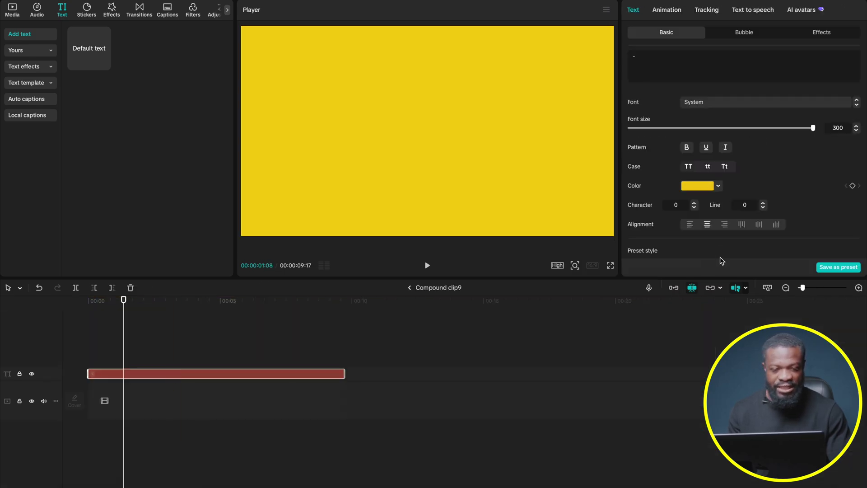
click(703, 186)
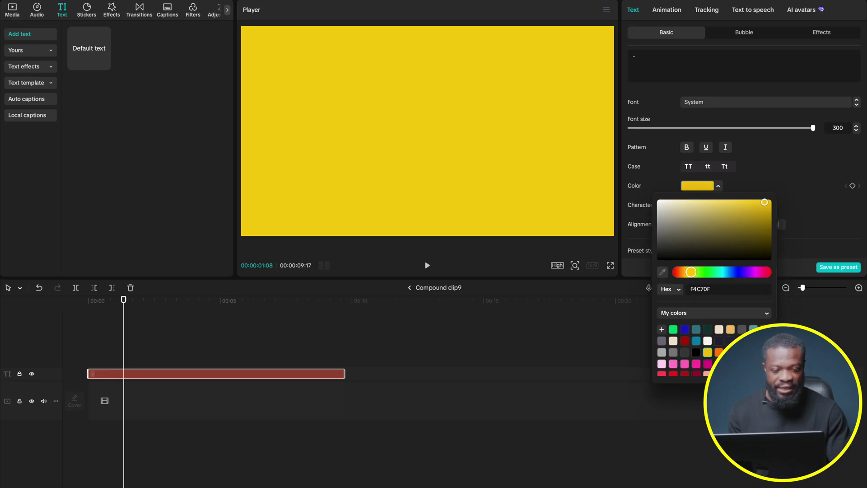
click(804, 209)
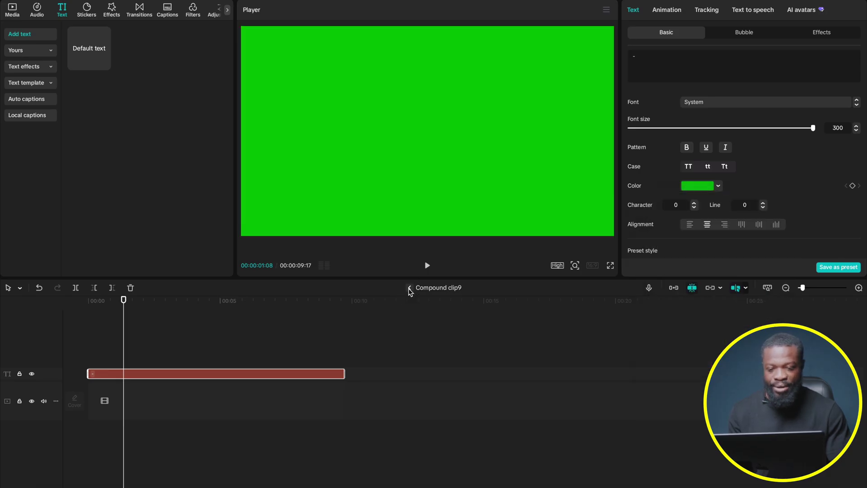
click(410, 287)
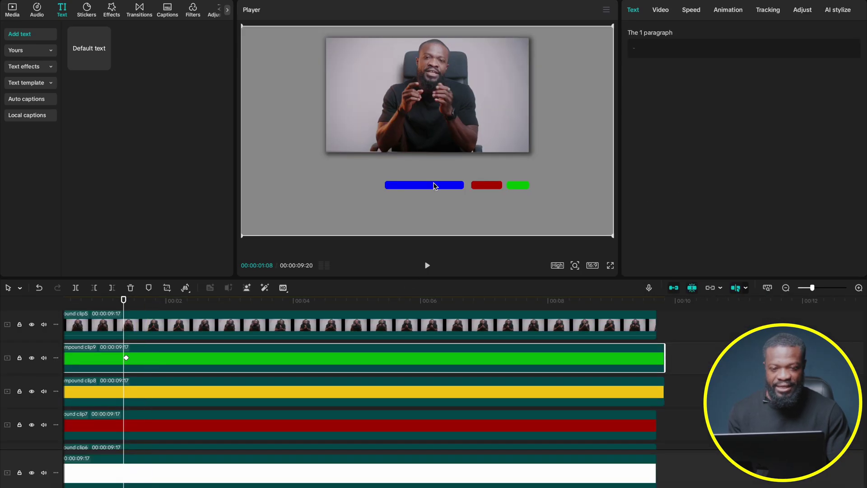
Place the green bar below the first row by setting its mask to Y -334, width 361 and X 305
click(662, 11)
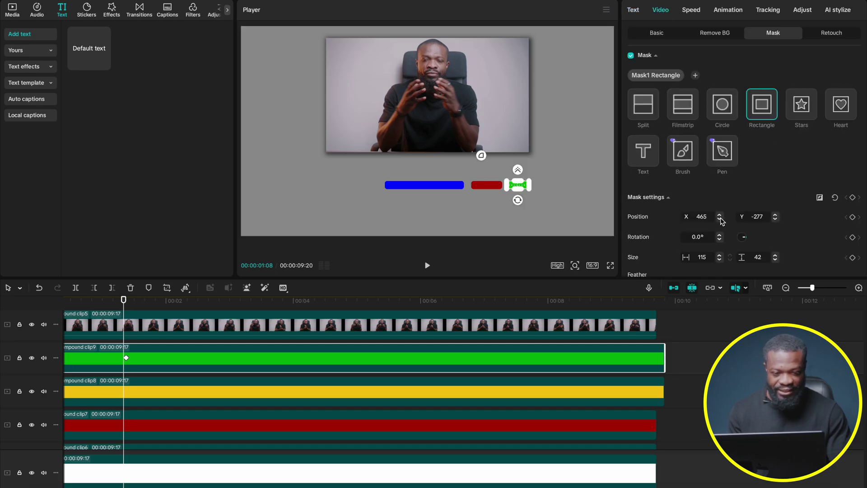
click(776, 220)
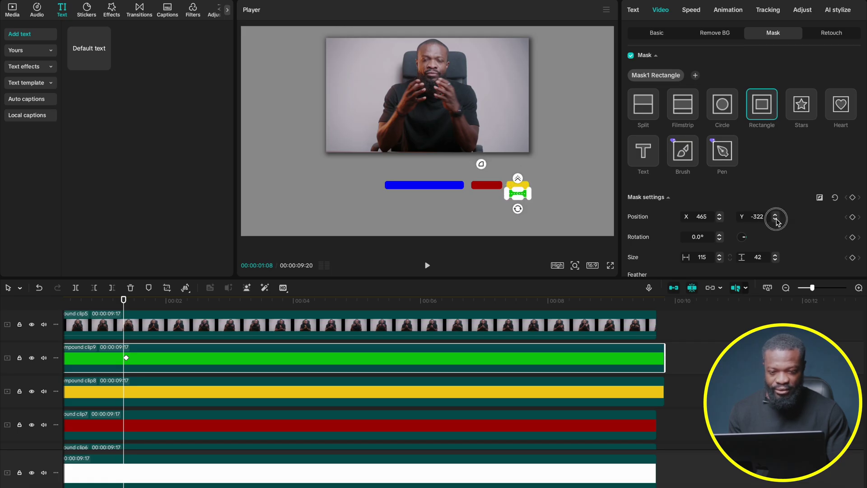
click(776, 220)
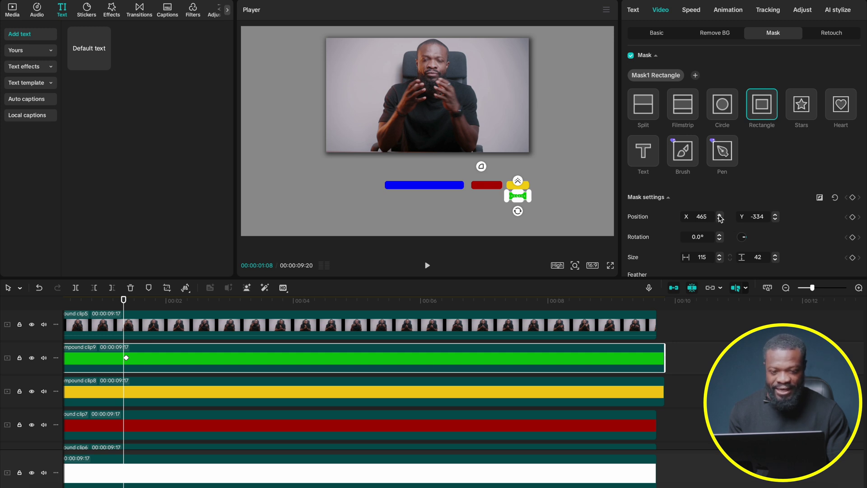
click(719, 255)
drag(720, 256, 720, 256)
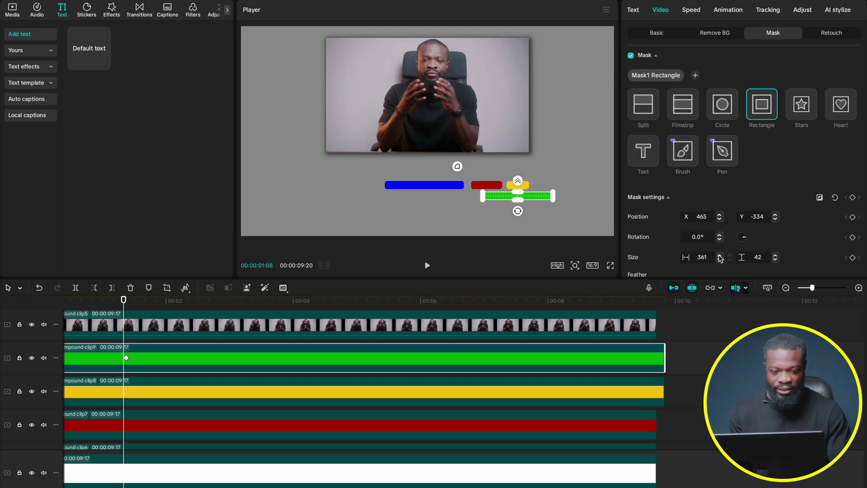
click(720, 220)
drag(719, 220, 720, 219)
Shift the green bar clip to start at 00:00:00:05 and play the staggered animation
scroll(150, 352, left, 2)
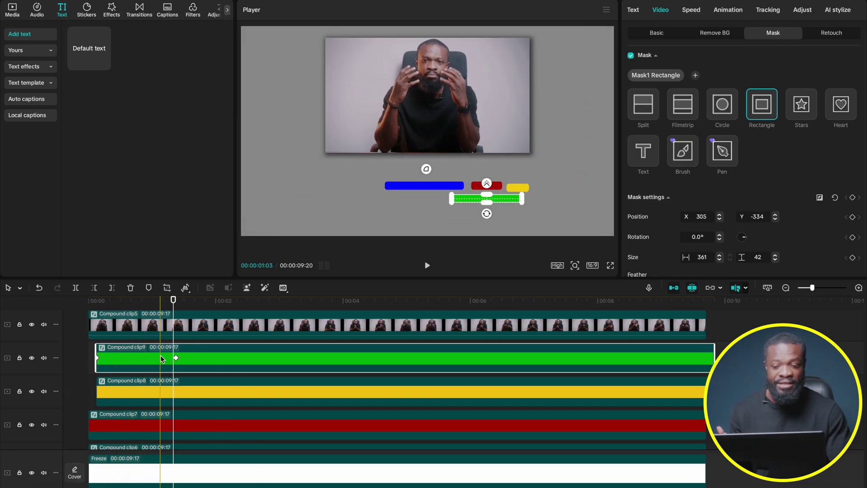
click(95, 302)
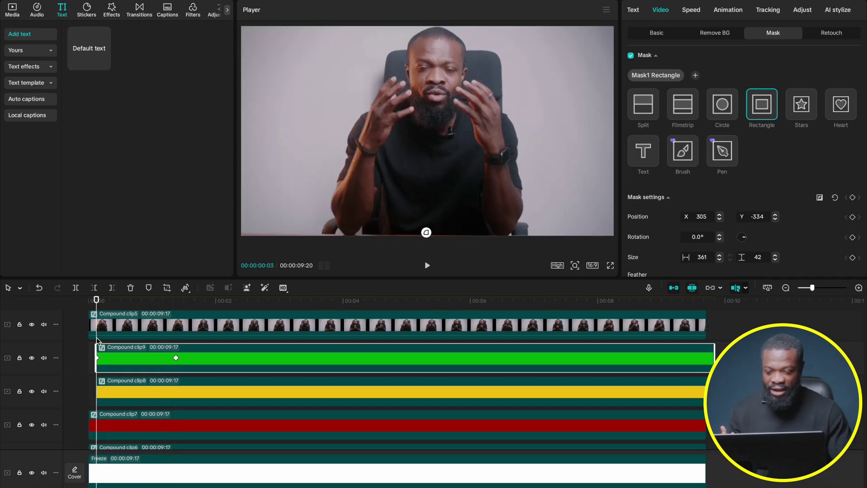
drag(108, 362, 114, 363)
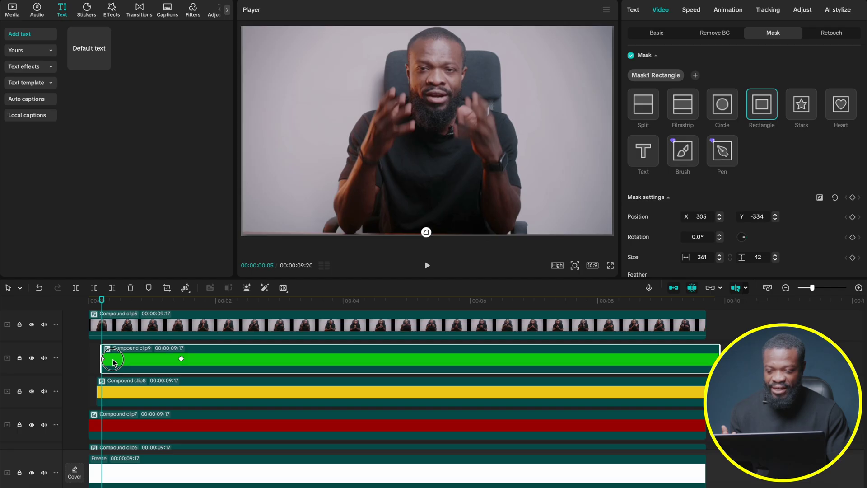
click(77, 354)
key(space)
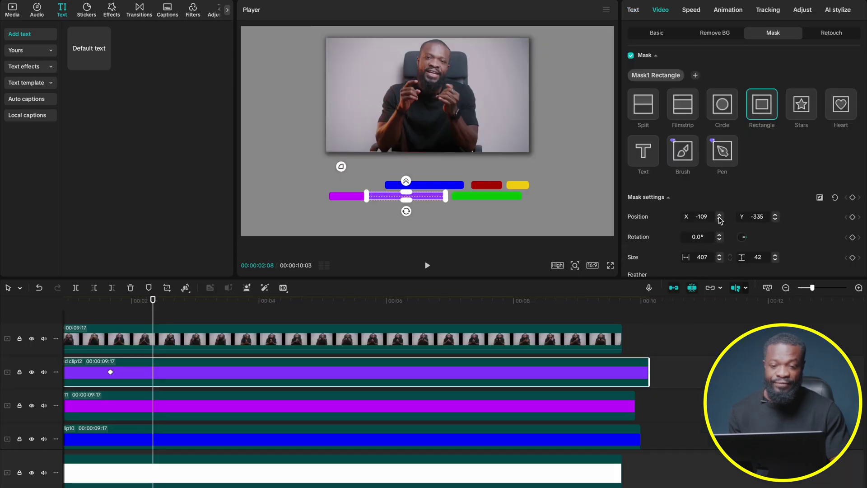
Play the scene with all three rows of colored bars from the start to check the staggered motion
click(12, 14)
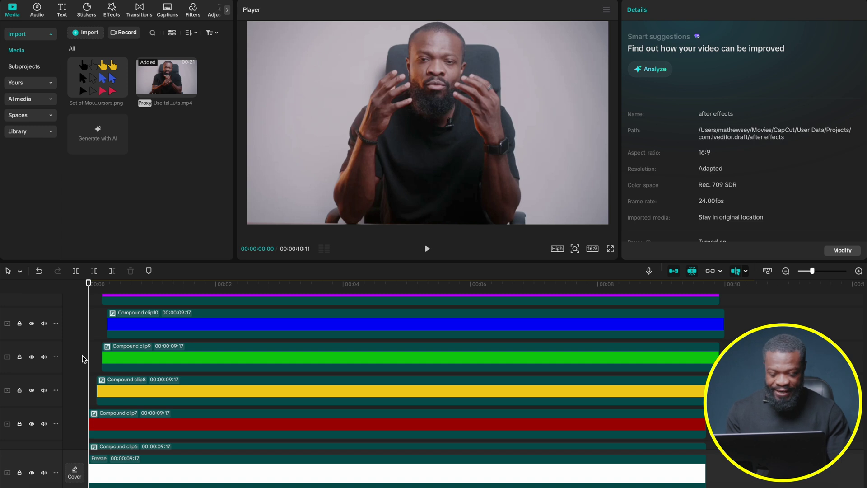
key(space)
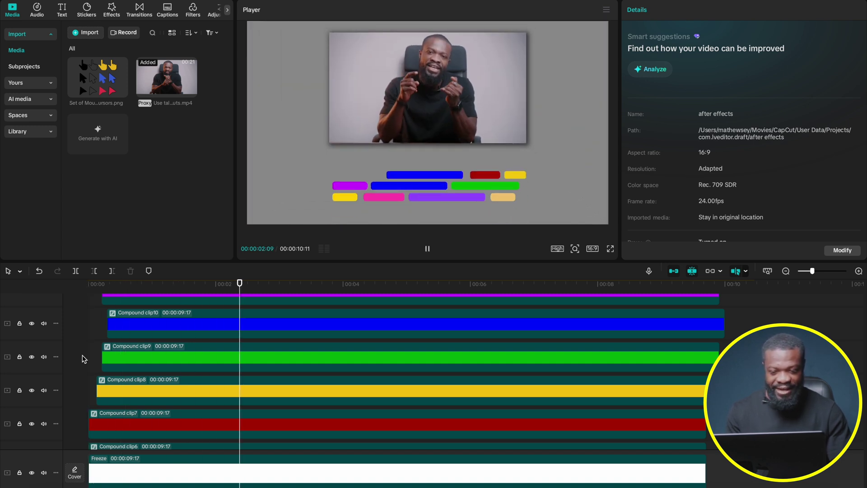
key(Home)
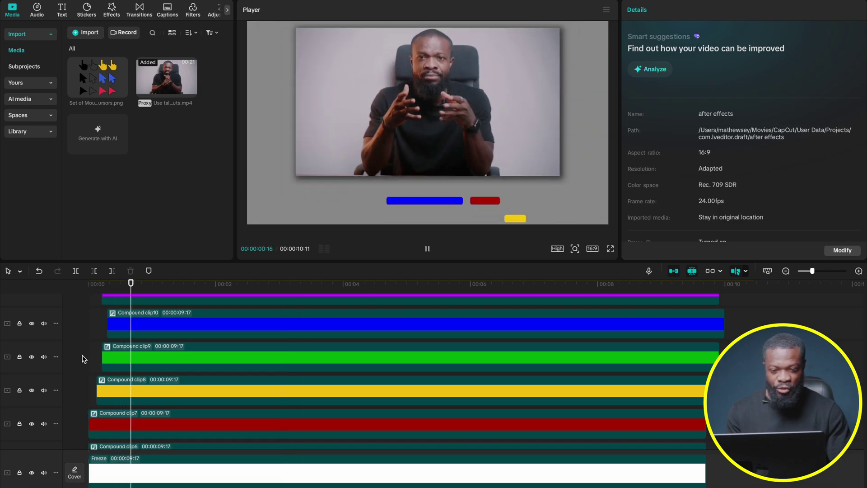
key(space)
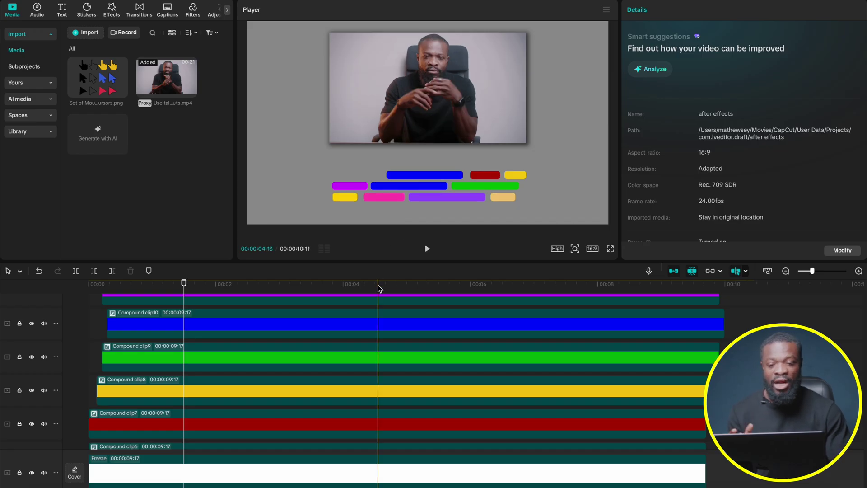
Brighten the background freeze clip to light gray by raising its Luma curve's white point to slightly below the maximum
key(Home)
click(280, 284)
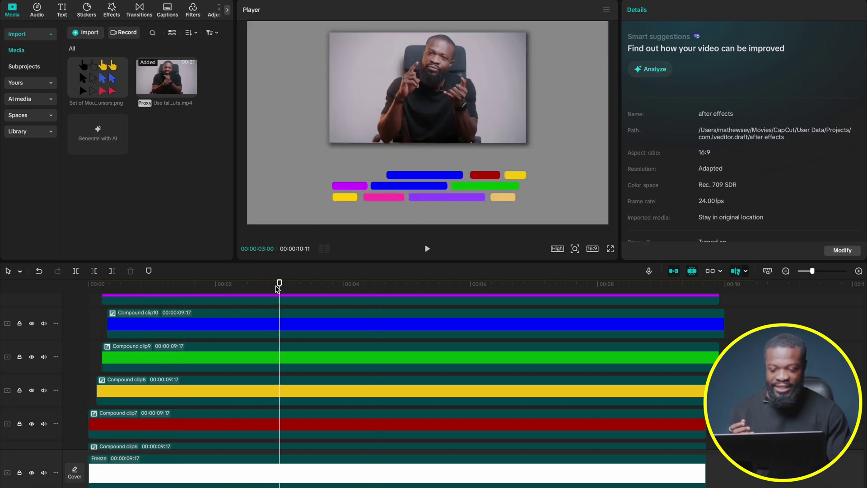
click(572, 147)
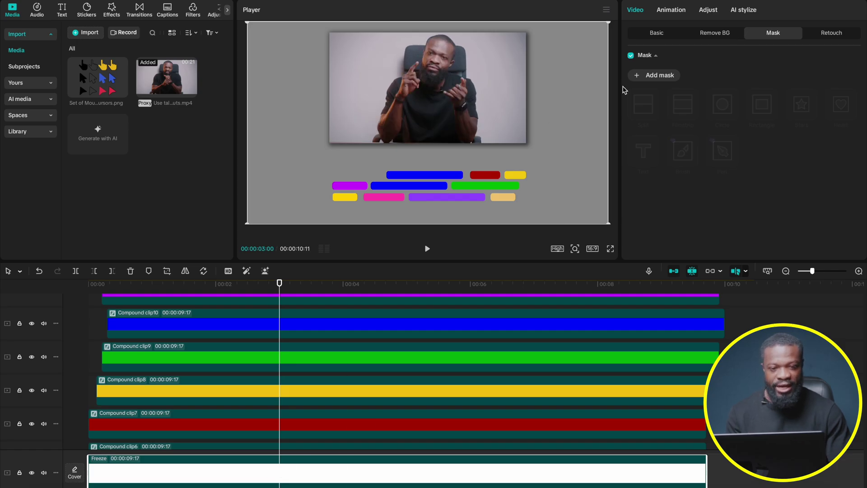
click(709, 9)
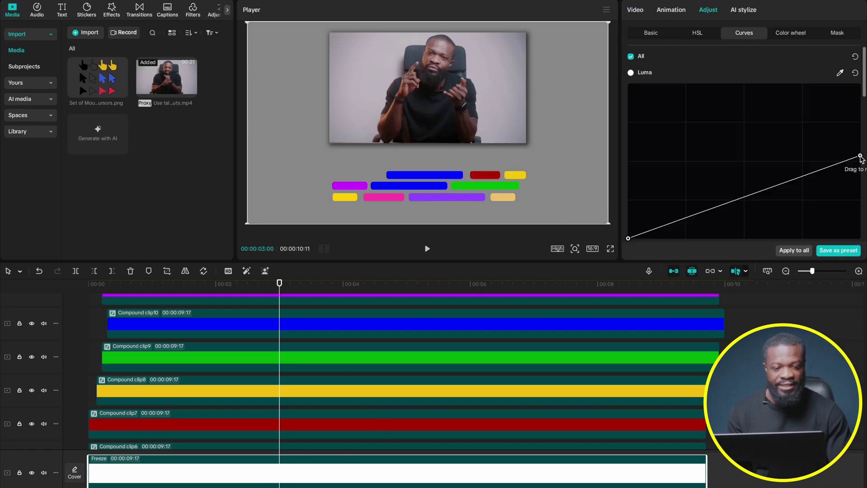
drag(860, 157, 860, 83)
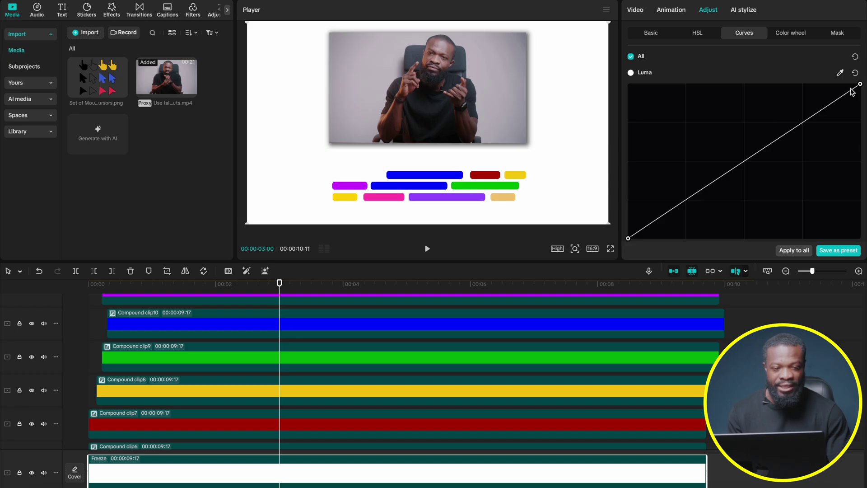
drag(860, 84, 861, 102)
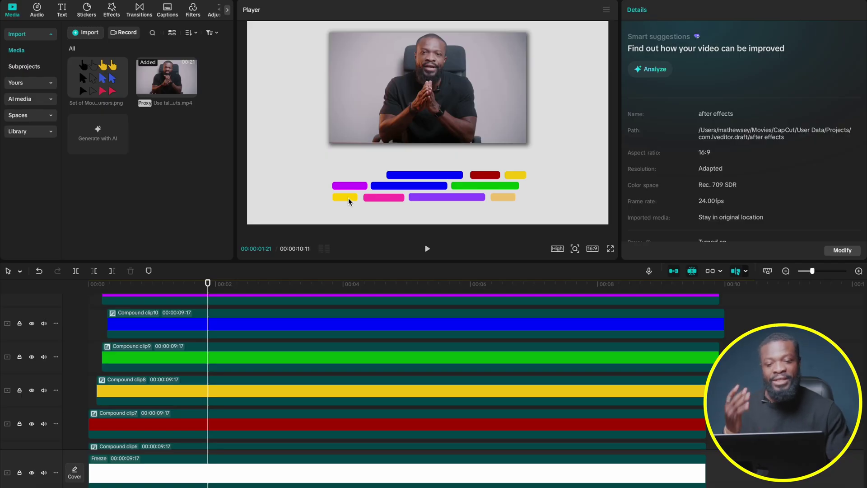
Add the Set of Mouse Cursors image on a new track above the talking-head clip, starting just before 00:00:01:00
scroll(189, 326, up, 4)
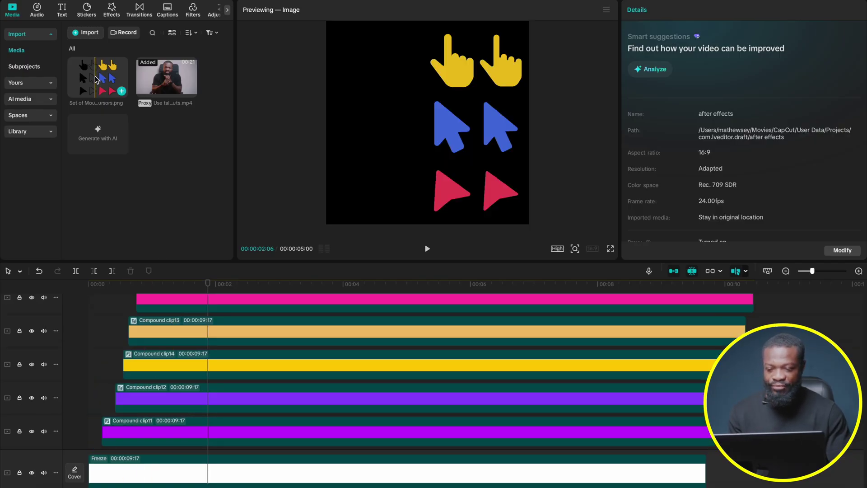
scroll(218, 401, up, 4)
drag(113, 138, 145, 311)
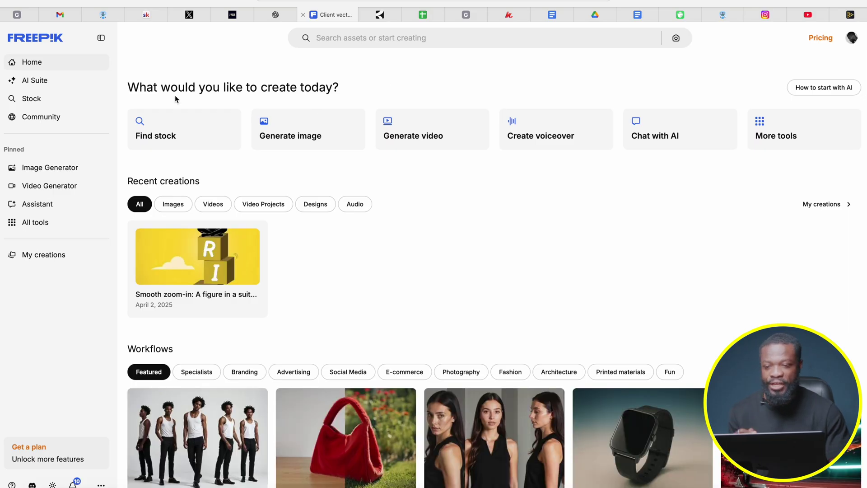
Search Freepik in the browser for "cursor" and look through the image results
click(353, 38)
text(c)
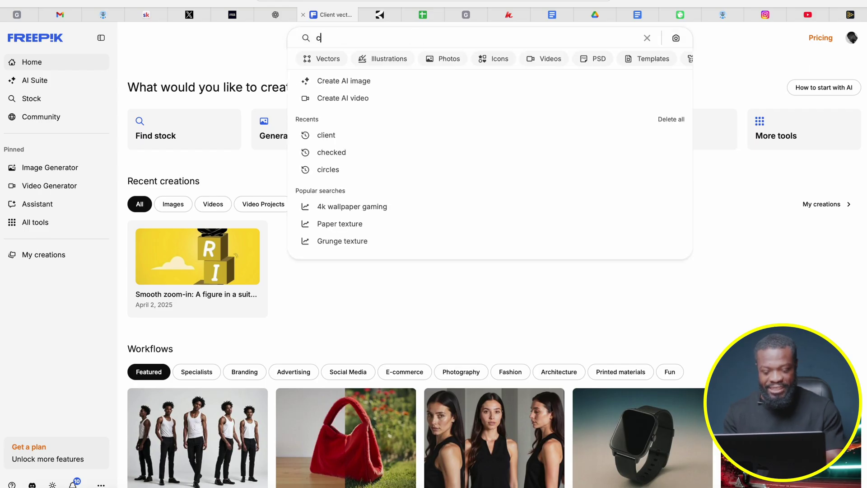
text(ursor)
key(Return)
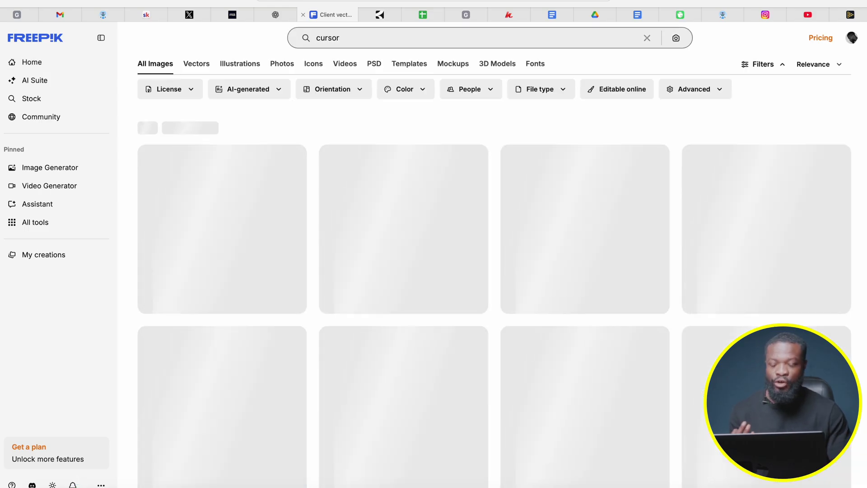
scroll(397, 333, down, 12)
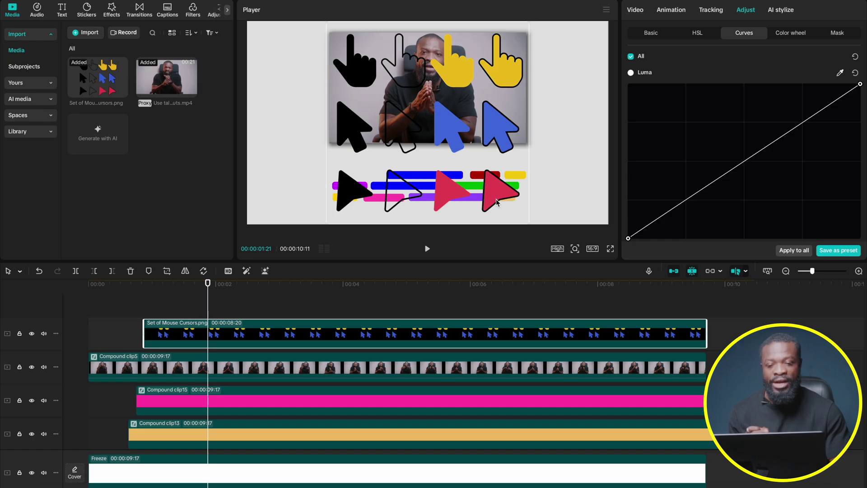
Add a 540 by 540 rectangle mask at X 632, Y -664 to isolate the outlined red cursor in the image
click(637, 10)
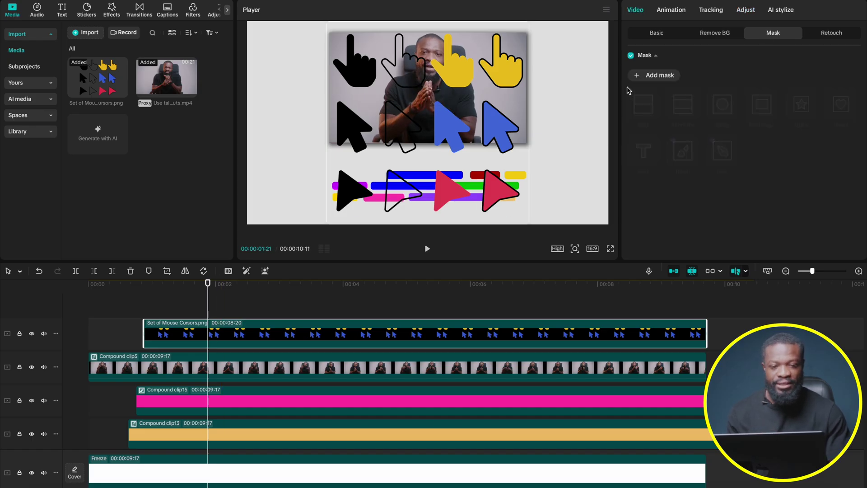
click(637, 76)
drag(443, 120, 491, 176)
drag(436, 136, 481, 182)
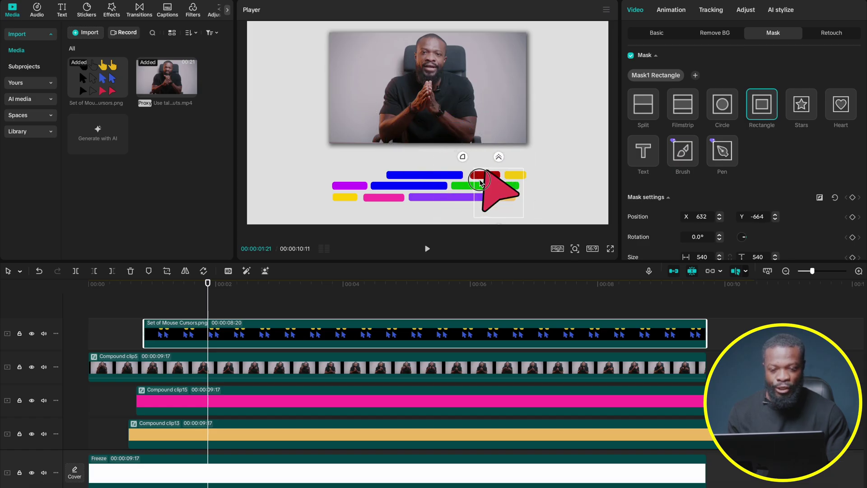
Scale the cursor image to 20% and place it over the third row's yellow bar at X -1010, Y -687
click(648, 34)
drag(662, 86, 637, 86)
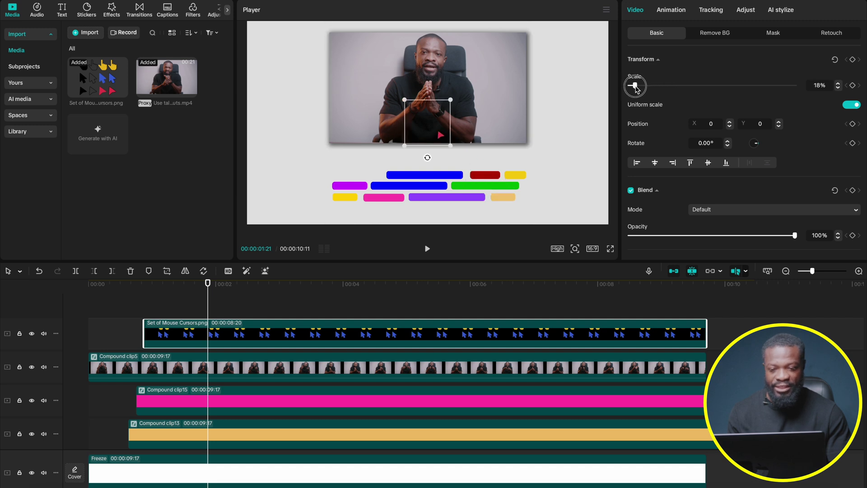
drag(449, 126, 353, 169)
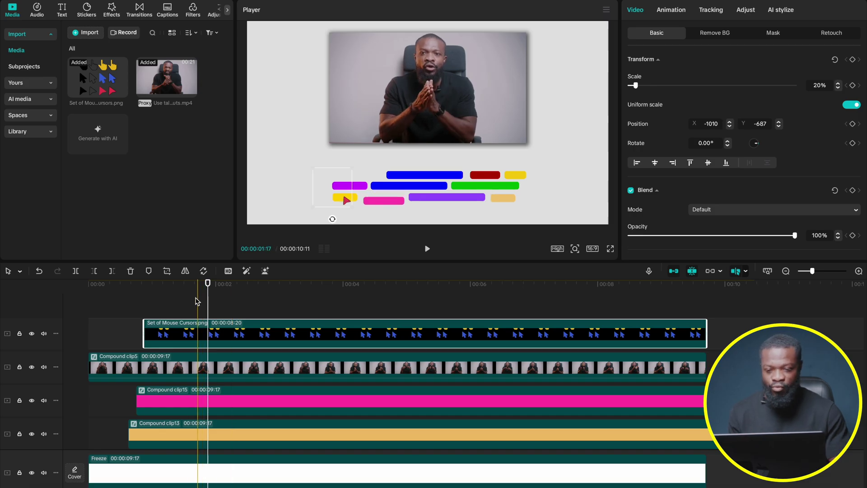
Move the cursor clip to the track directly above the third row's yellow bar clip, starting at about 00:00:00:18
click(177, 293)
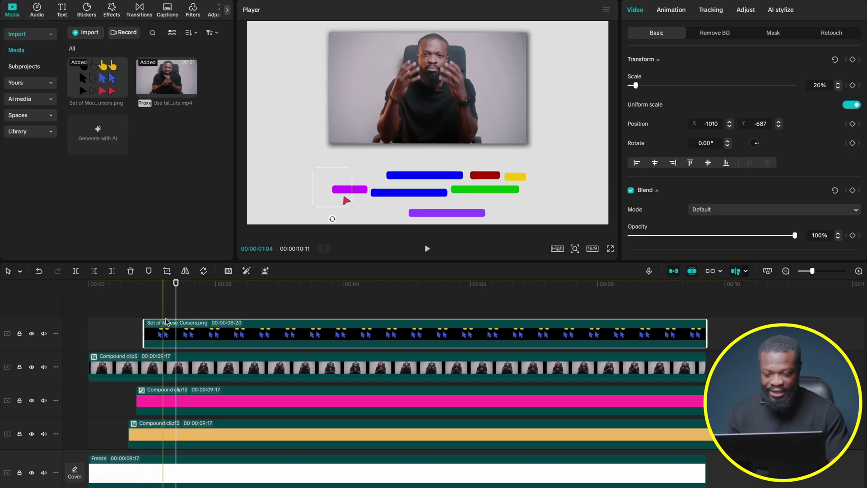
scroll(165, 407, down, 2)
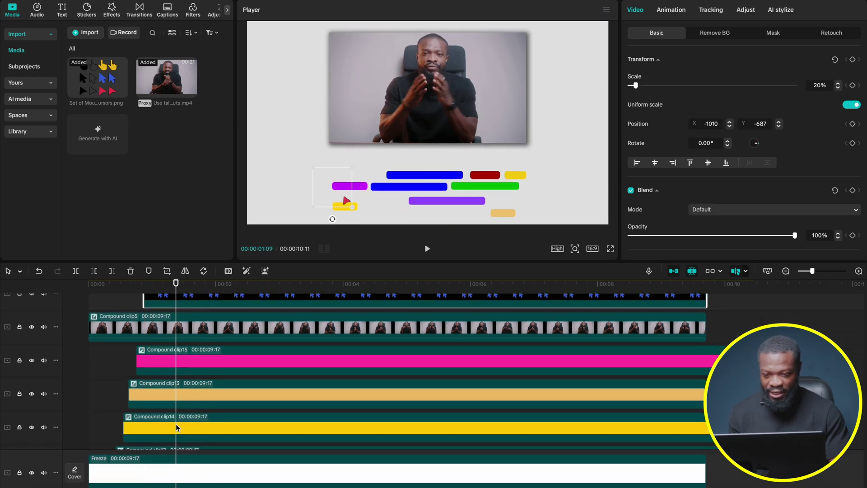
click(175, 432)
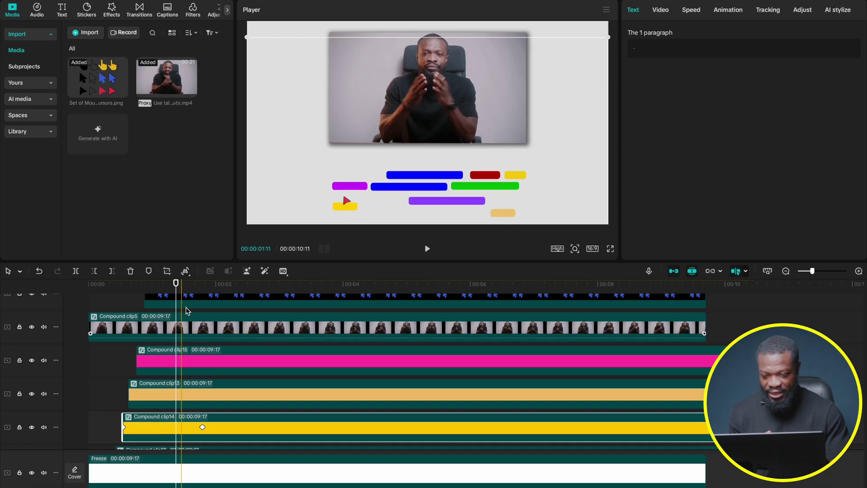
drag(190, 299, 178, 397)
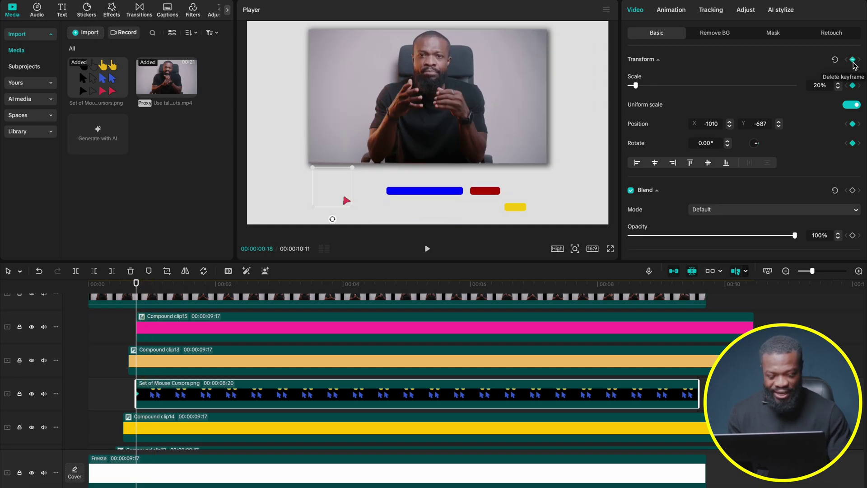
Keyframe the cursor's transform at its clip start and at 00:00:02:05, setting the starting position off-frame at X 267, Y -1339
key(space)
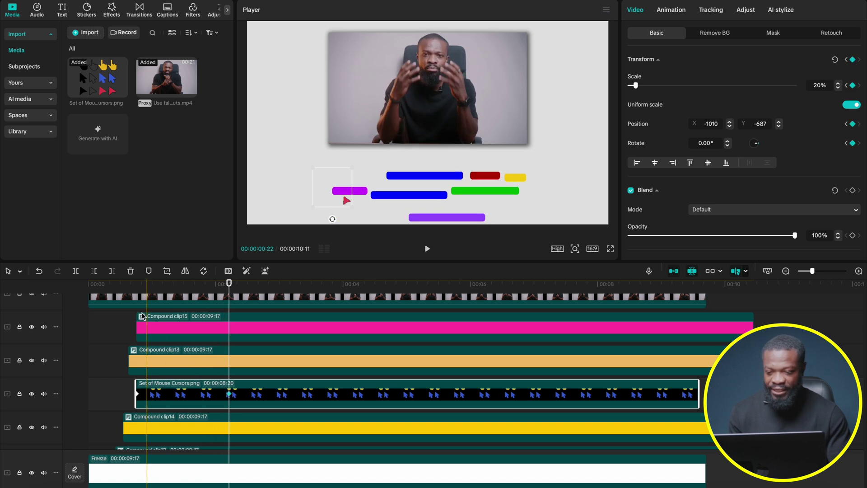
click(136, 283)
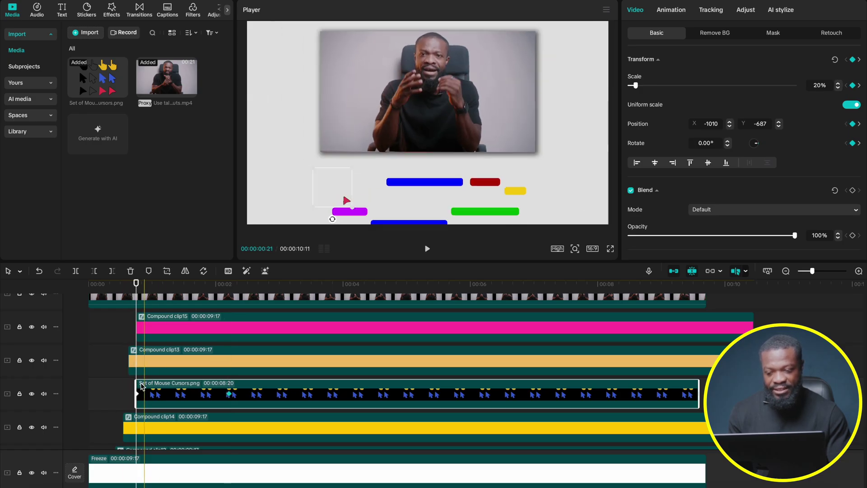
drag(335, 187, 401, 224)
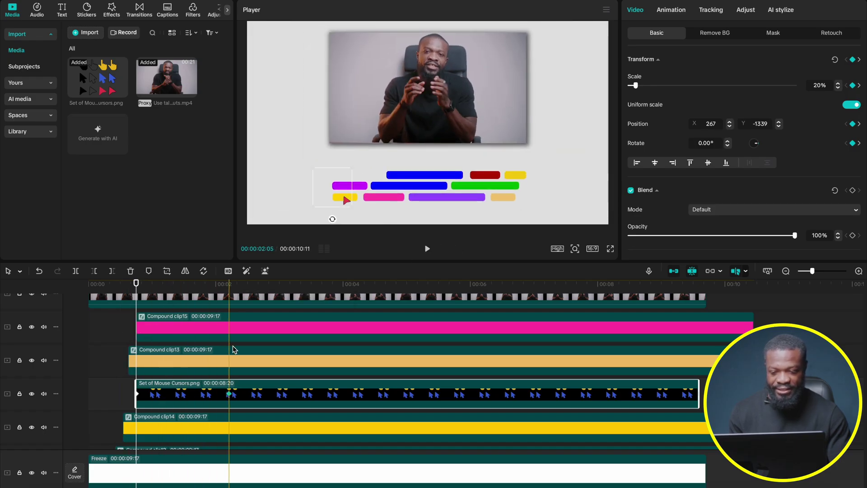
Apply the Quad Ease curve to the cursor's keyframed motion and play the animation
right_click(230, 394)
click(258, 437)
click(439, 417)
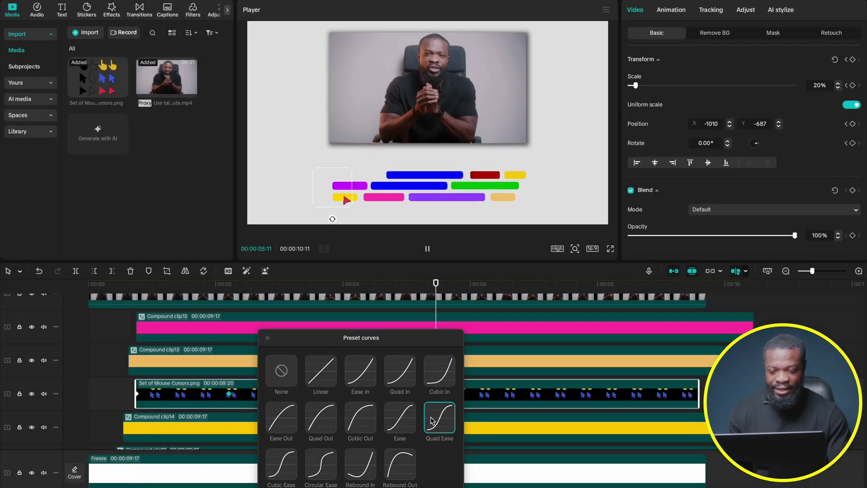
click(106, 347)
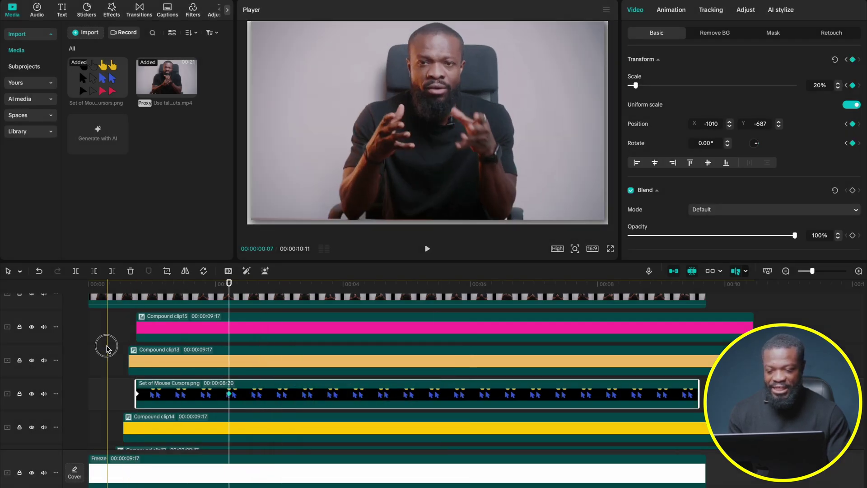
key(space)
key(space)
Shift the cursor's end keyframe to about 00:00:02:15 and play the scene from the start
click(213, 407)
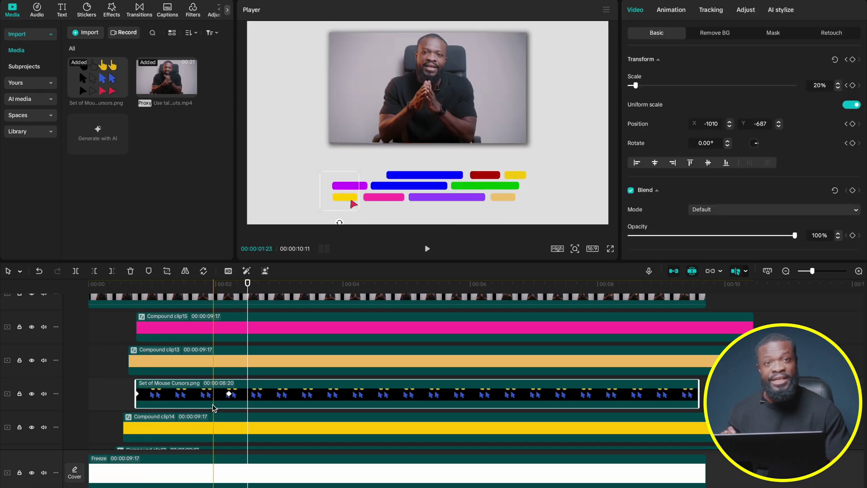
click(231, 395)
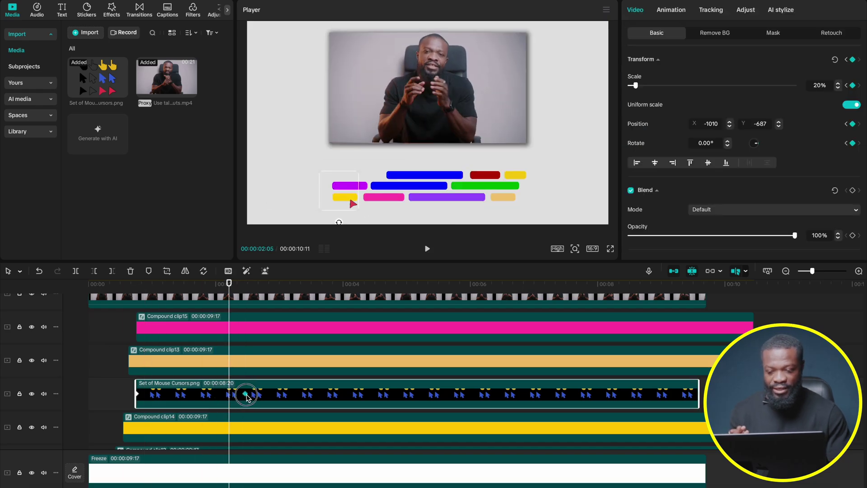
key(Home)
key(space)
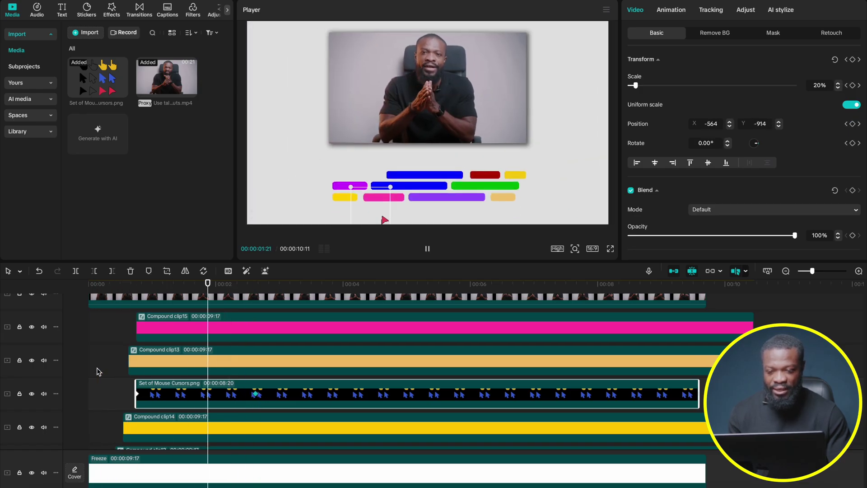
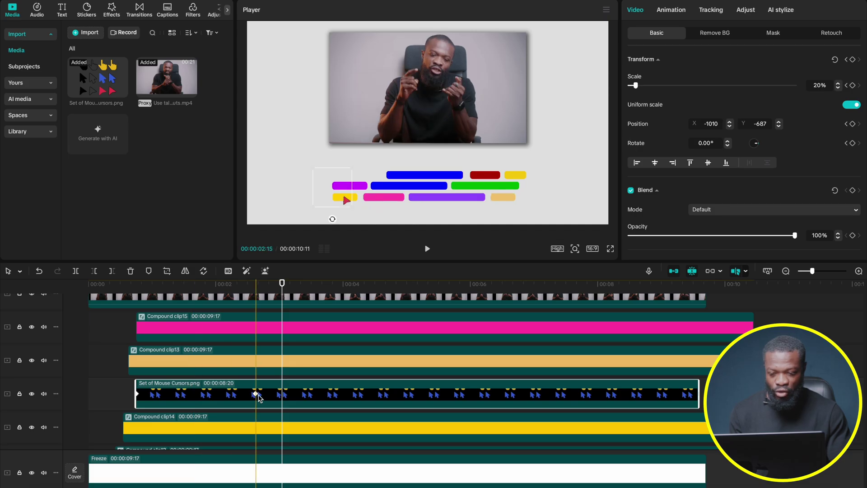
Split the cursor and third-row yellow bar clips at 00:00:02:17 and combine their second parts into a compound clip
click(271, 398)
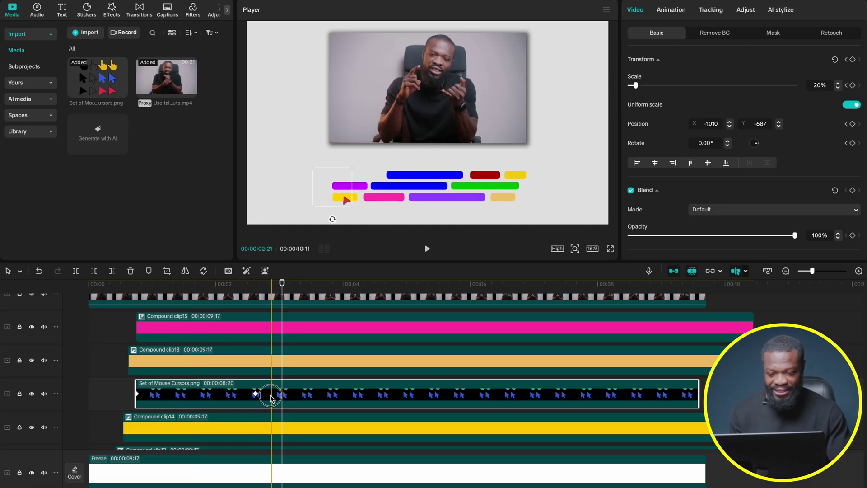
click(273, 426)
click(253, 394)
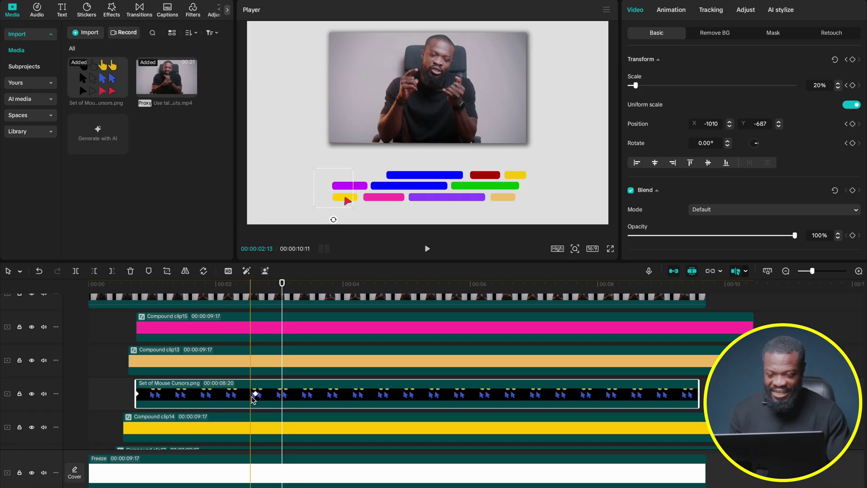
click(261, 283)
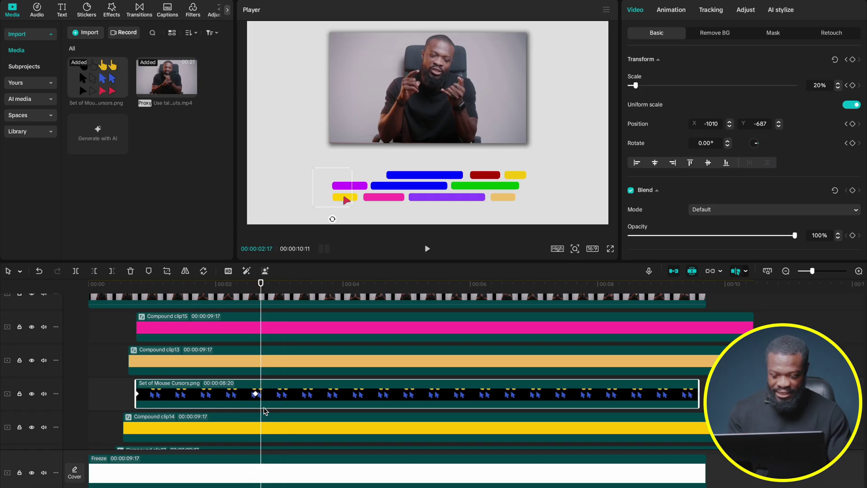
click(264, 423)
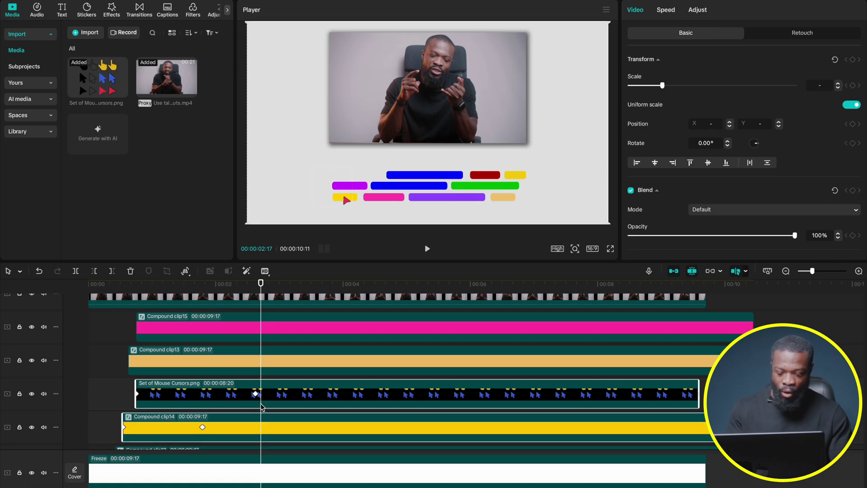
key(ctrl+b)
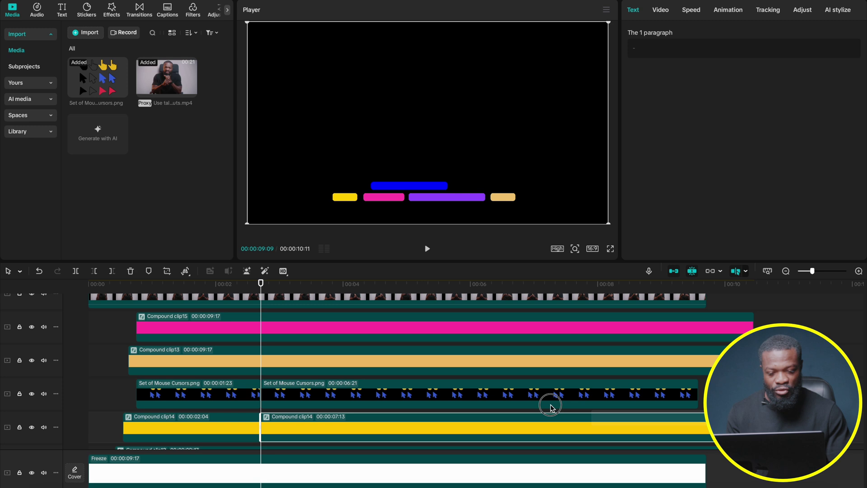
key(alt+g)
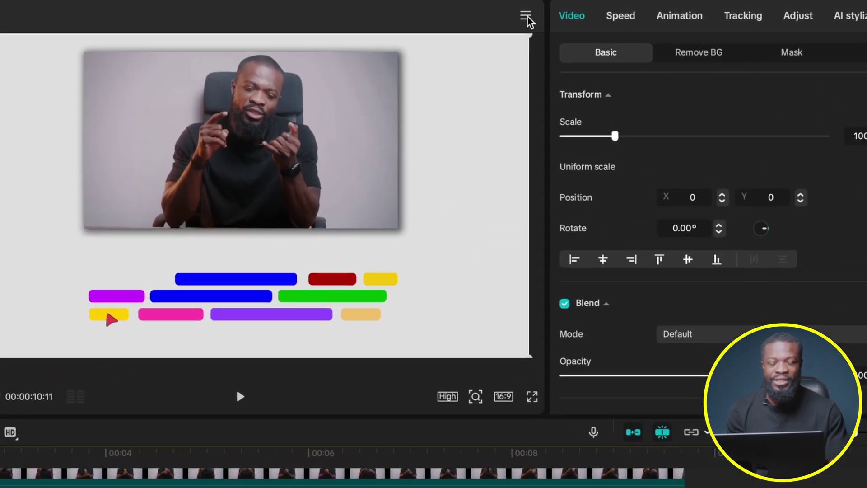
Add a vertical and a horizontal guide to the preview
click(527, 17)
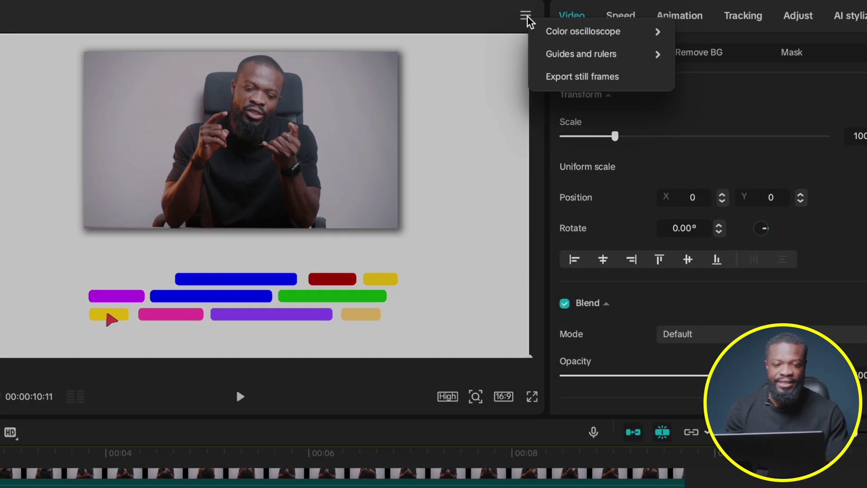
mouse_move(562, 57)
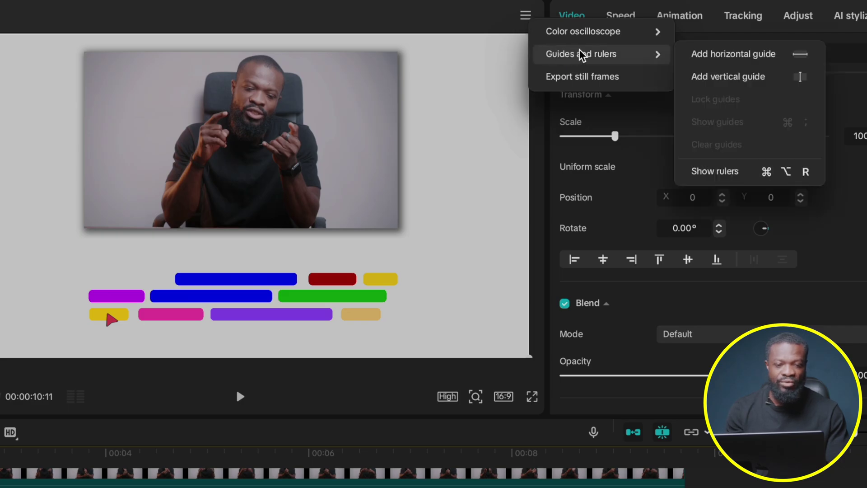
click(706, 78)
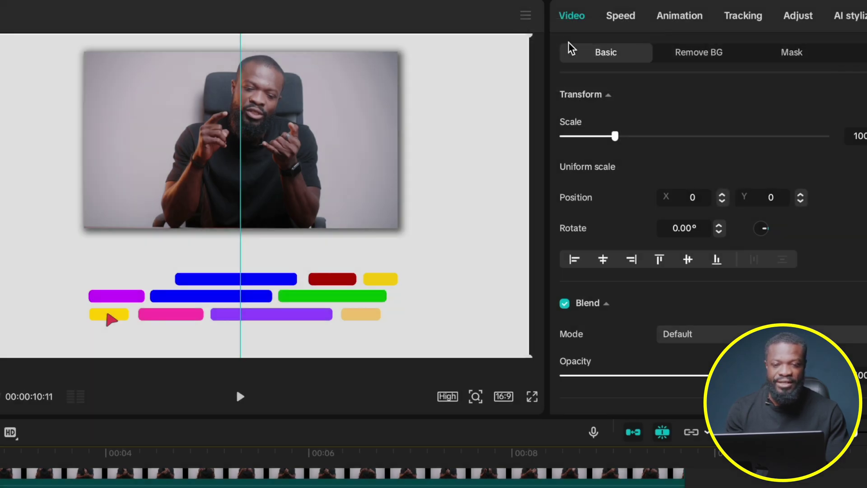
click(524, 16)
mouse_move(552, 56)
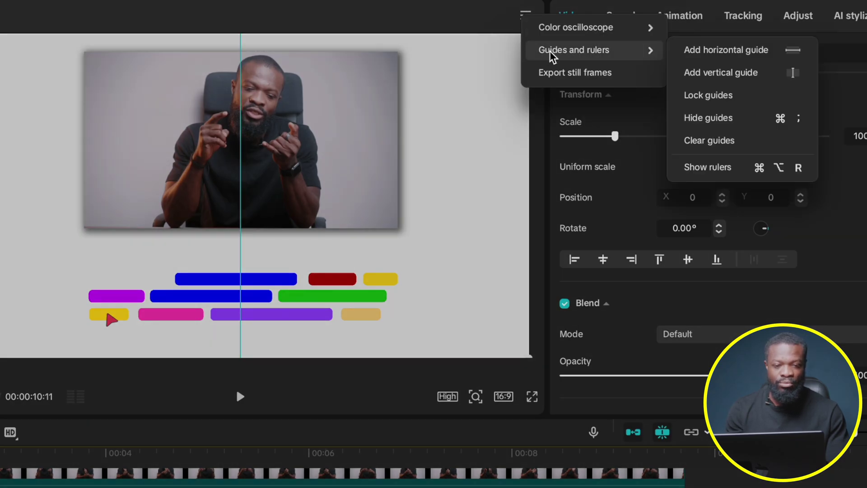
click(727, 50)
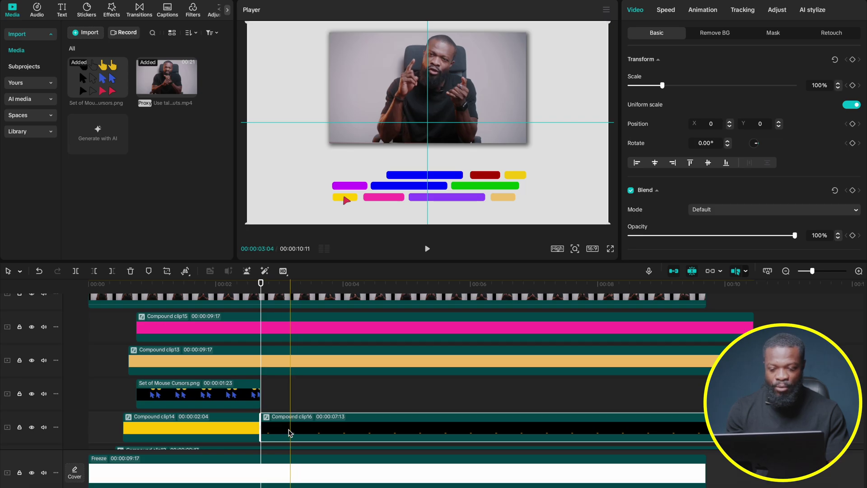
Move the cursor-and-bar compound clip toward the guides' intersection, to X 784, Y 800, and lock the guides
click(435, 135)
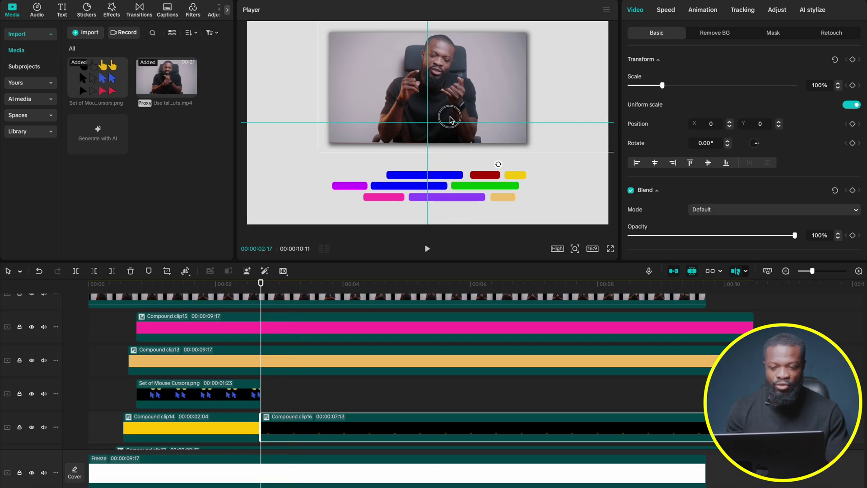
drag(451, 118, 453, 116)
key(ctrl+z)
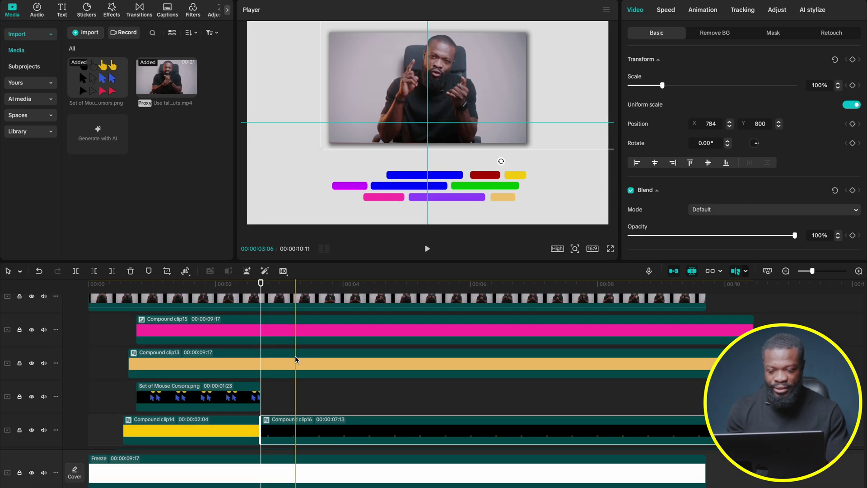
click(606, 10)
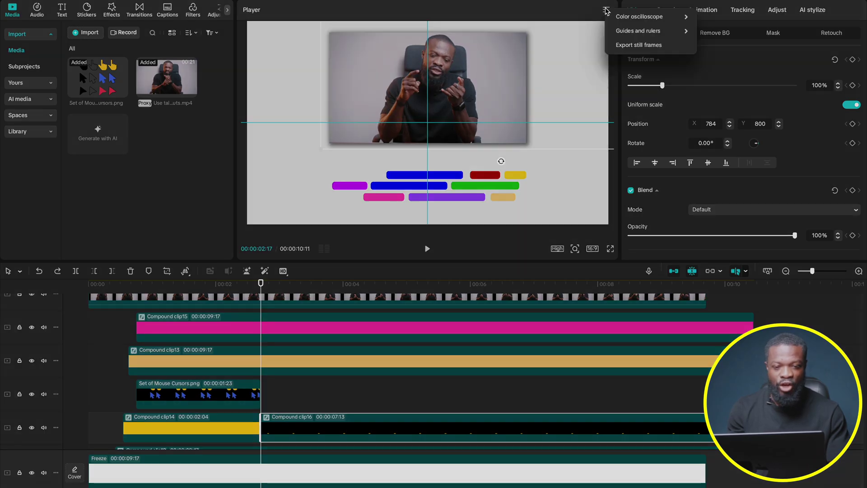
mouse_move(668, 31)
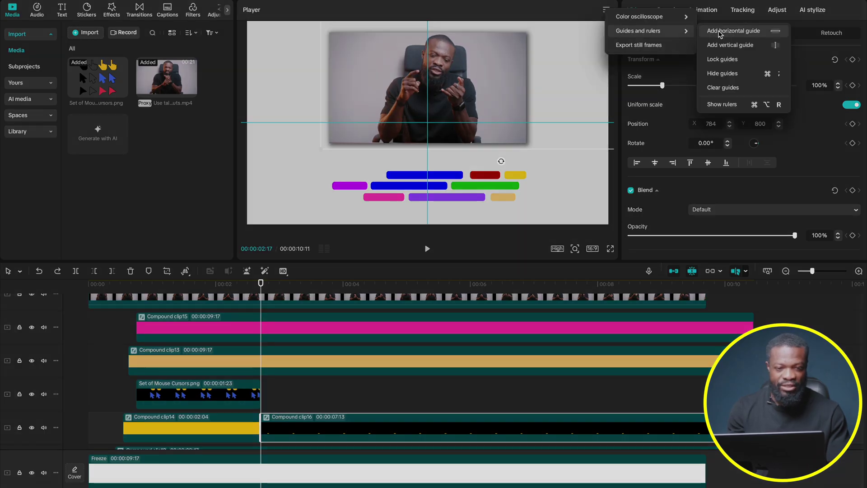
click(724, 59)
Move the compound clip to the topmost track and position it at X 891, Y 803, centring the yellow bar on the guides' intersection
scroll(271, 407, up, 1)
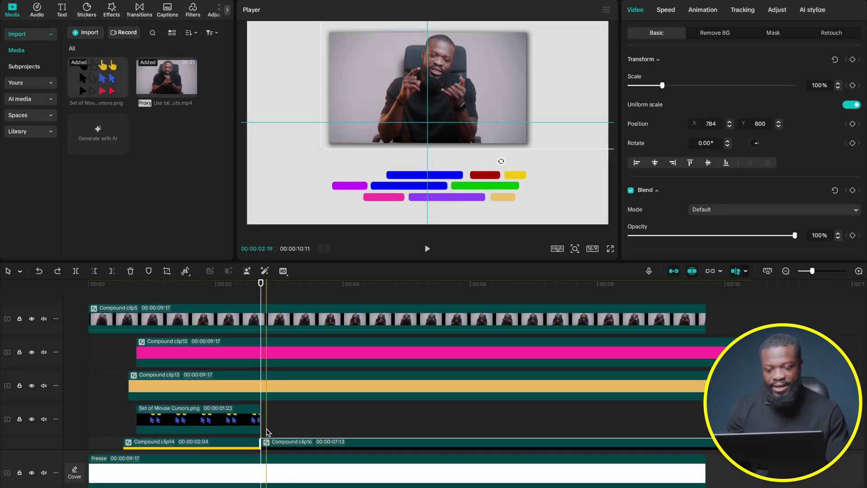
drag(271, 444, 277, 298)
click(300, 284)
click(433, 138)
drag(432, 138, 424, 138)
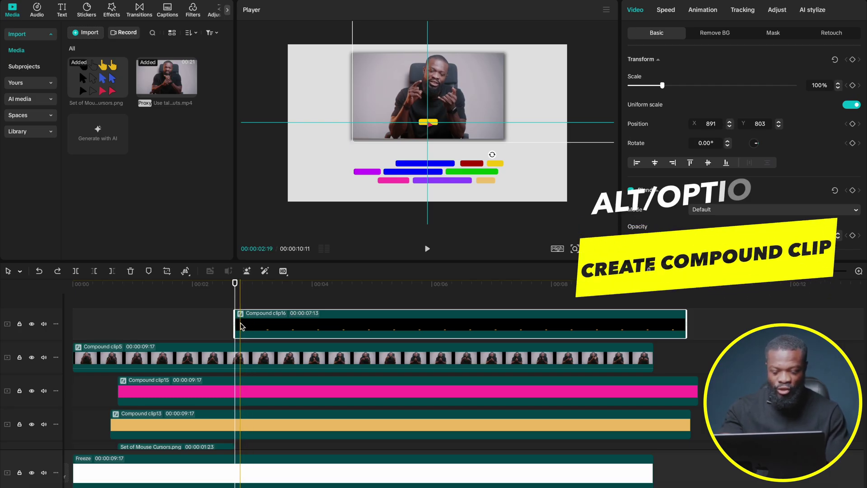
Nest the centred clip in a new compound clip and create a freeze frame from it at 00:00:02:17
key(alt+g)
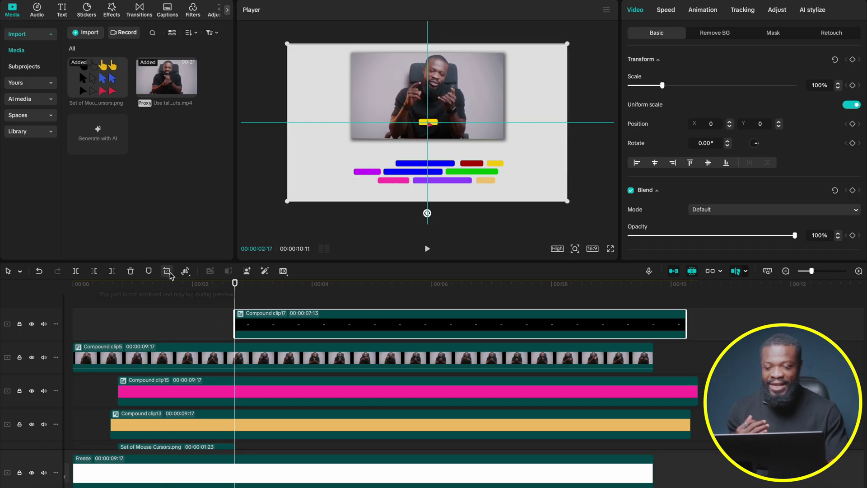
click(185, 271)
click(202, 292)
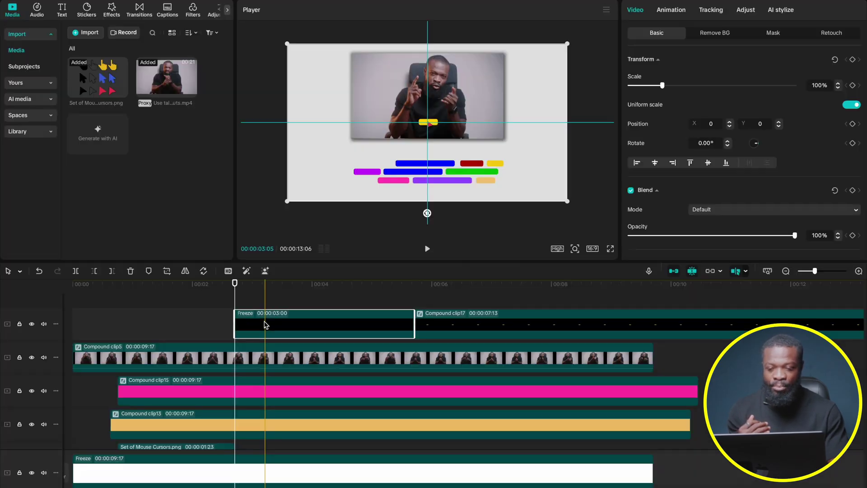
Delete the compound clip following the freeze frame, and fit the freeze clip to 7 seconds on the cursor's track
key(Delete)
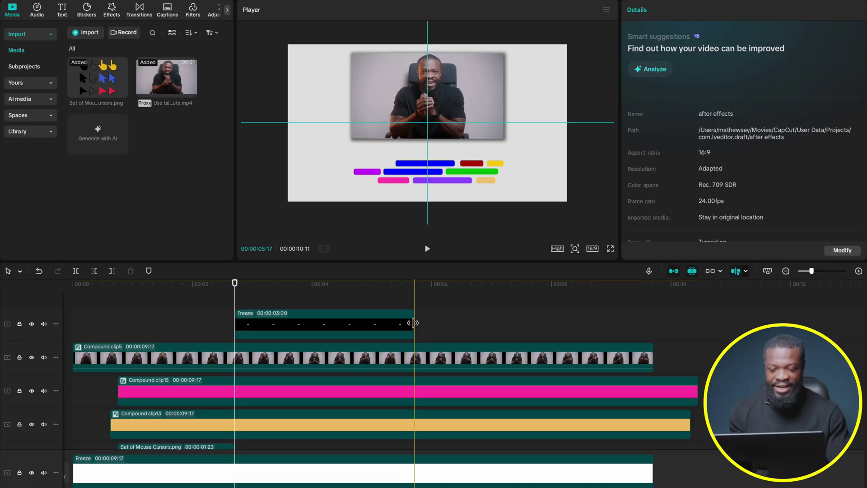
drag(412, 324, 654, 324)
drag(262, 324, 262, 452)
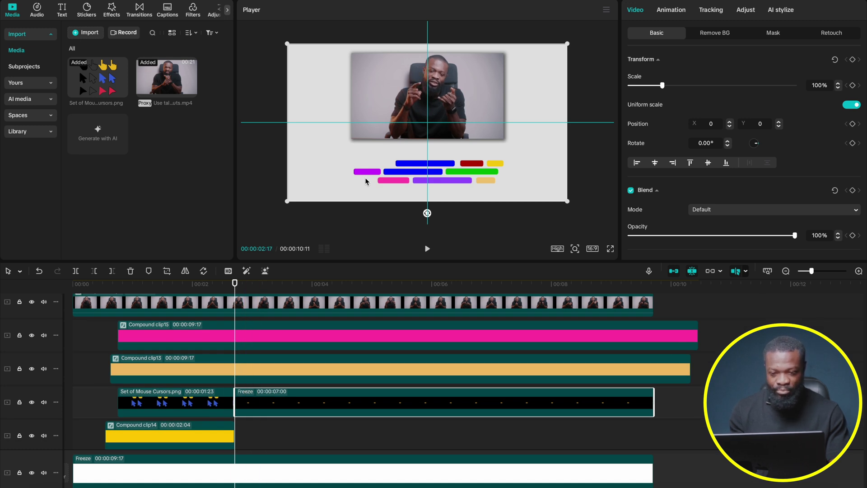
Shift the freeze clip slightly earlier, to about 00:00:02:15, so it overlaps the end of the cursor clip
click(222, 285)
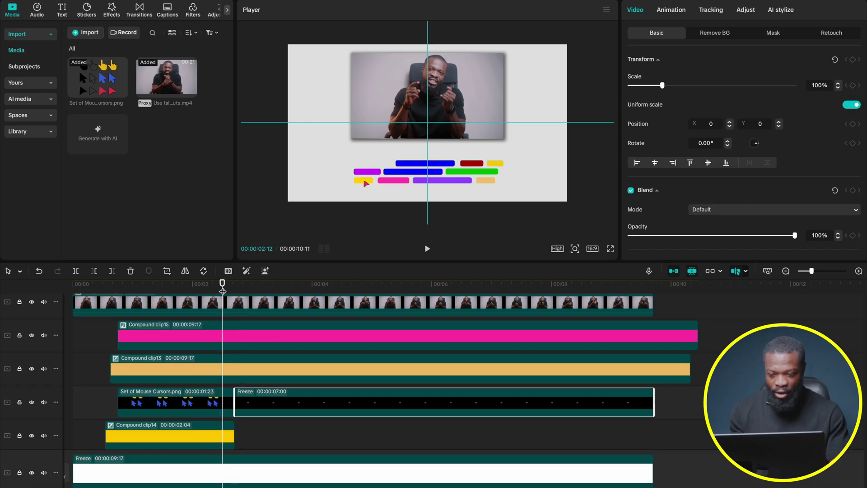
click(227, 335)
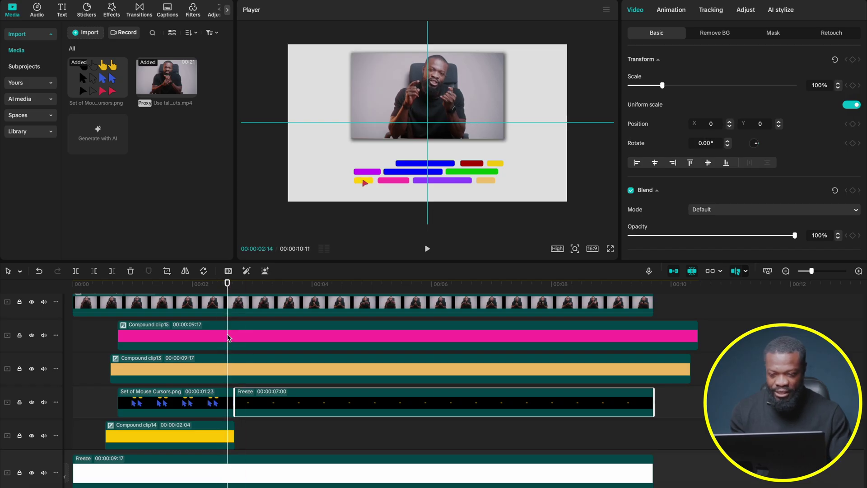
drag(271, 404, 266, 397)
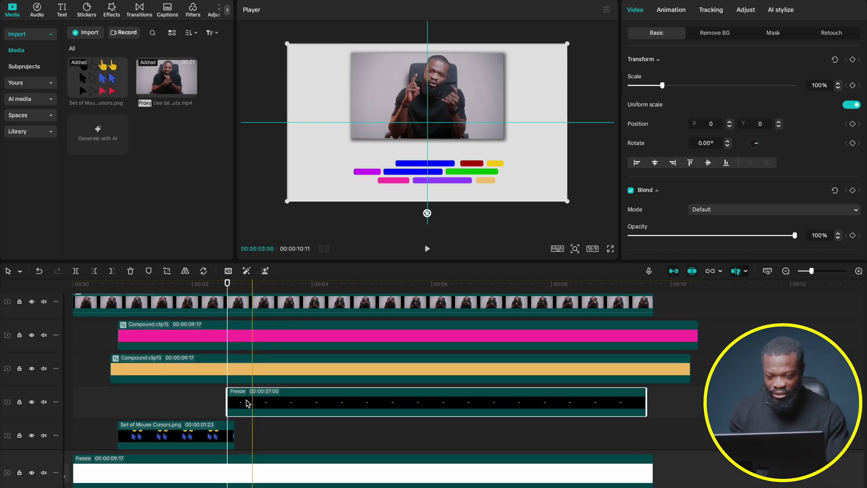
scroll(241, 398, up, 2)
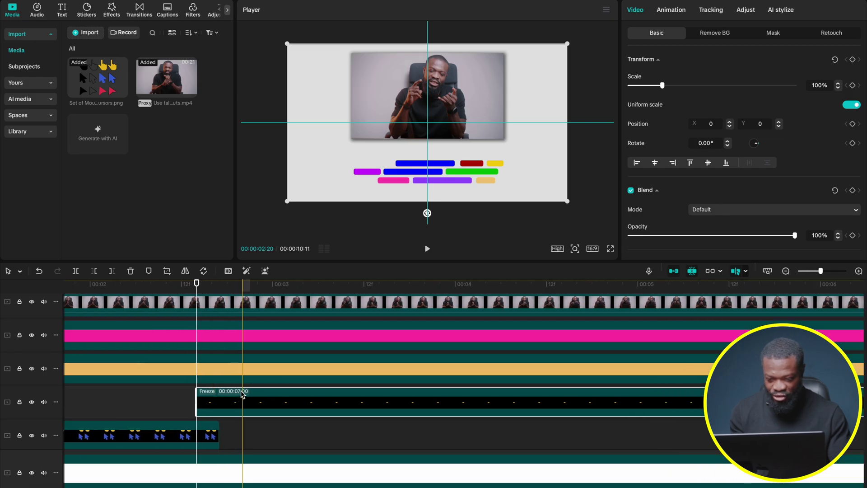
click(220, 435)
drag(225, 400, 232, 399)
Hide the guides in the preview
click(606, 9)
mouse_move(660, 34)
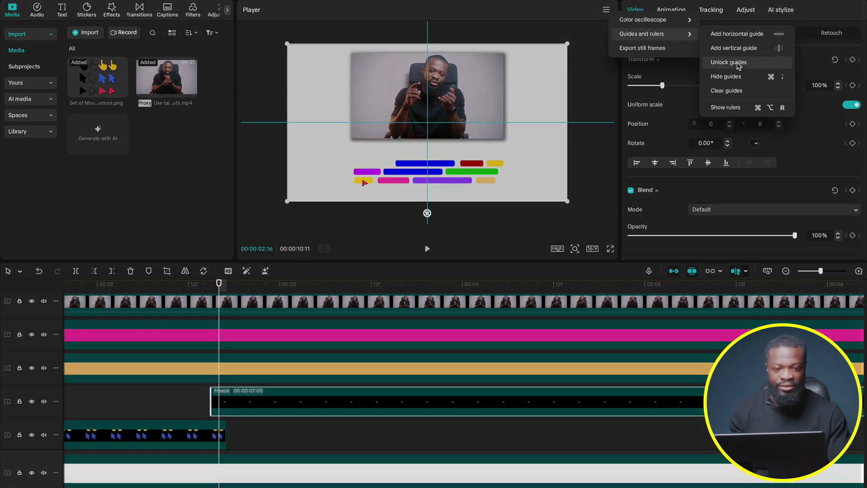
click(731, 76)
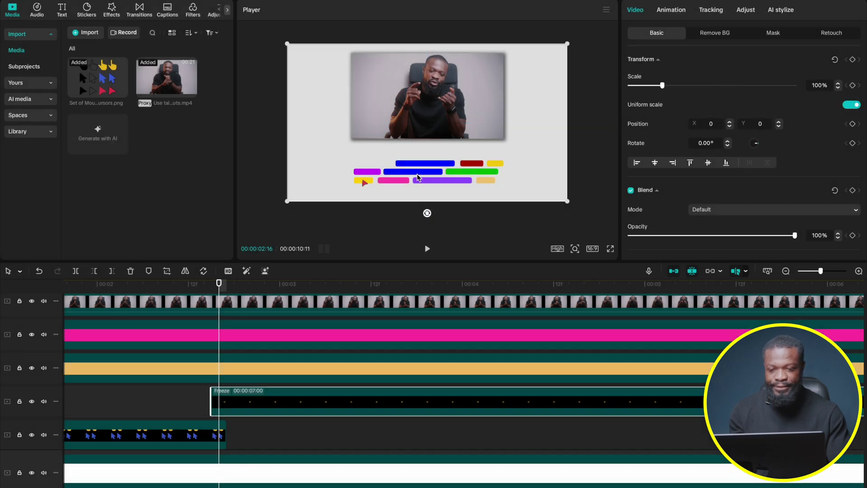
Align the freeze clip with the original yellow bar and cursor at X -891, Y -803, checking at 43% opacity and restoring 100%
scroll(366, 176, up, 5)
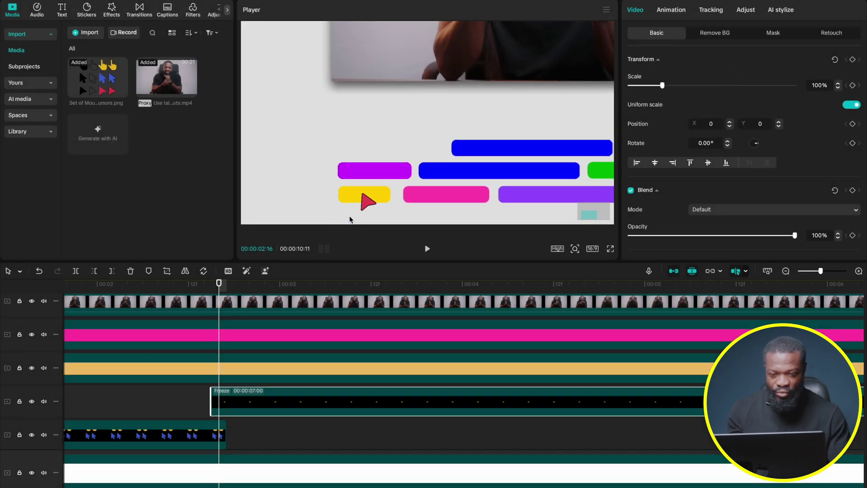
click(236, 406)
drag(511, 56, 331, 256)
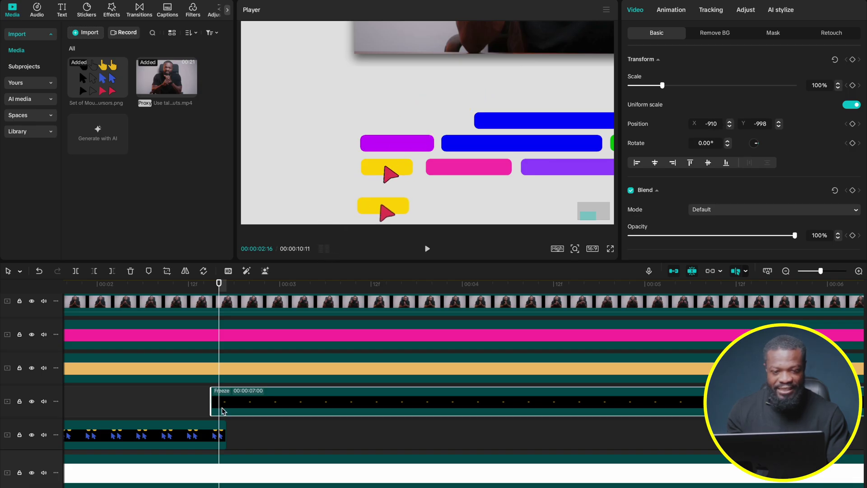
drag(735, 236, 705, 238)
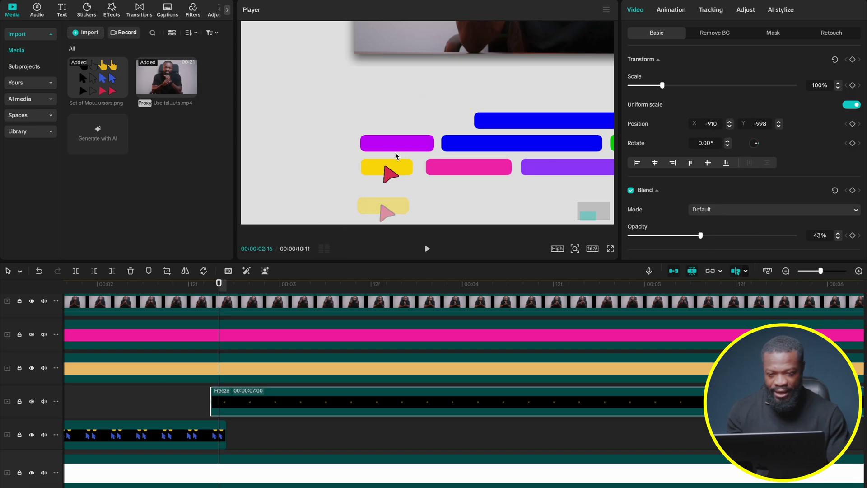
drag(417, 185, 423, 151)
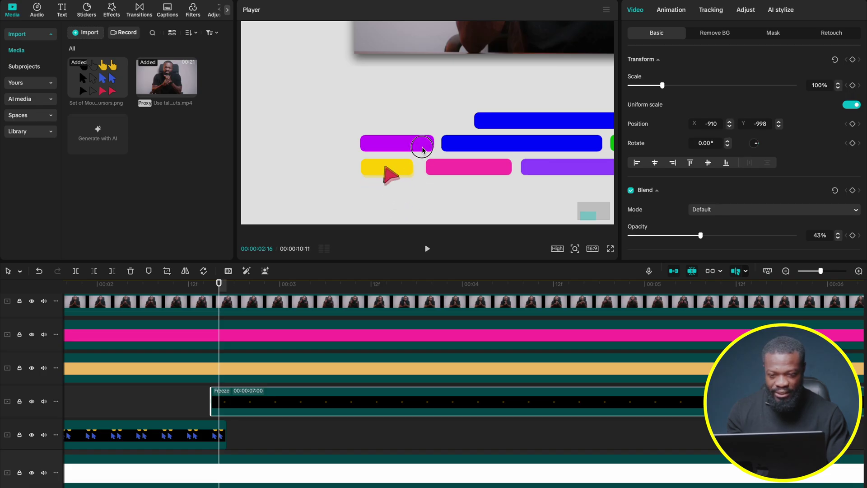
key(ctrl+z)
key(ctrl+z)
key(ctrl+z)
key(ctrl+z)
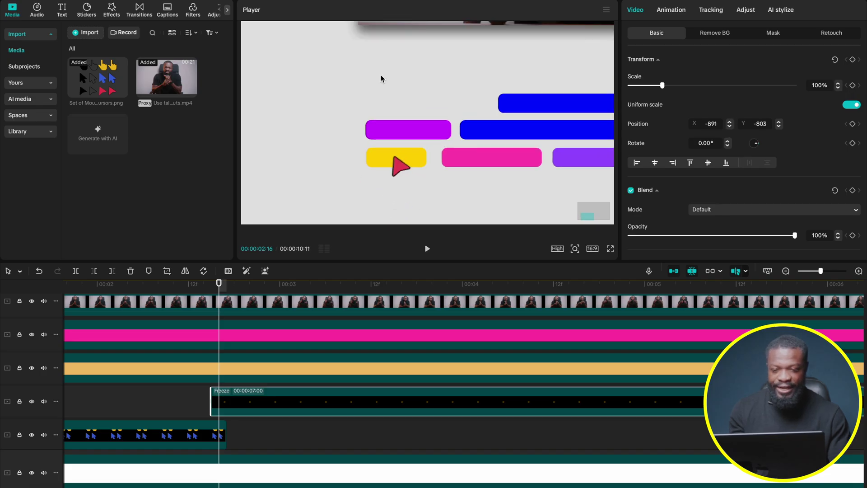
Place the freeze clip directly after the cursor clip at 00:00:02:17 and add a transform keyframe at its start
drag(227, 402, 246, 439)
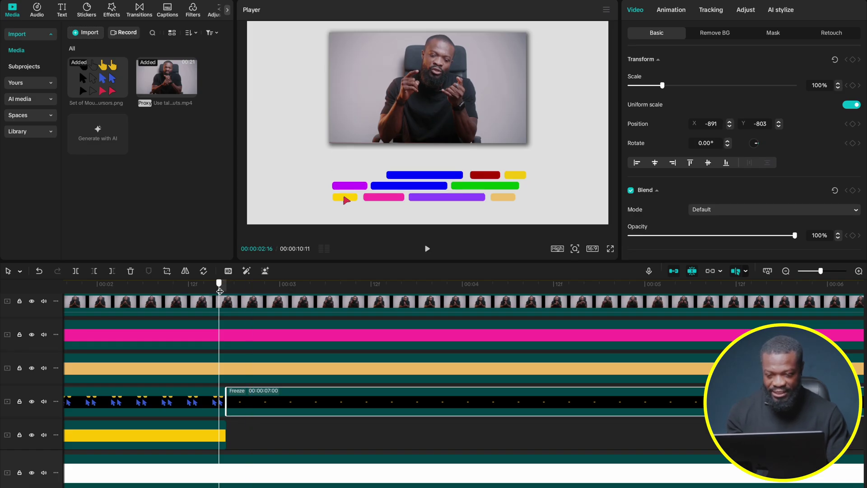
drag(222, 289, 226, 288)
click(244, 412)
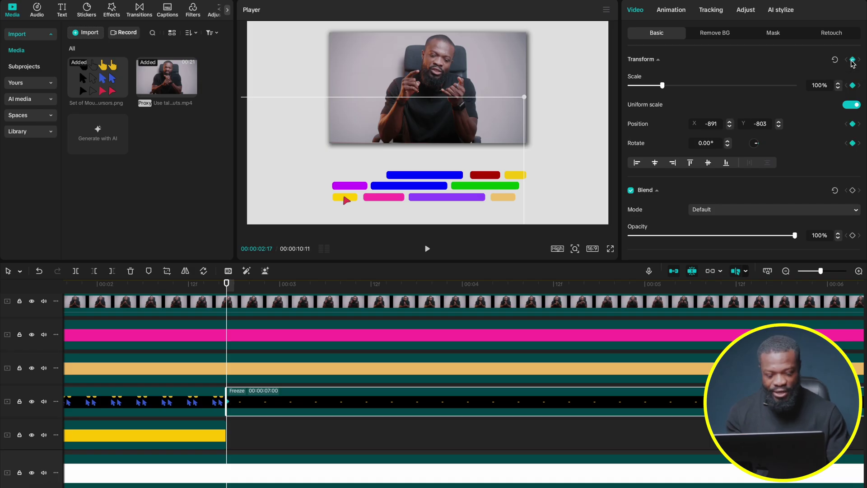
Set the freeze clip's scale to 96% at 00:00:02:19 and play the click animation
key(Right)
key(Right)
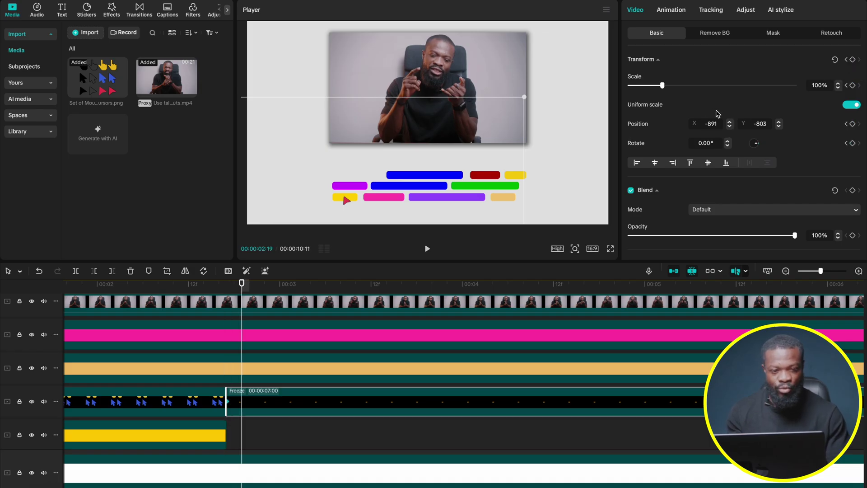
click(839, 89)
click(838, 88)
click(838, 89)
click(839, 89)
click(838, 89)
click(838, 89)
click(838, 82)
click(839, 82)
click(839, 82)
click(229, 308)
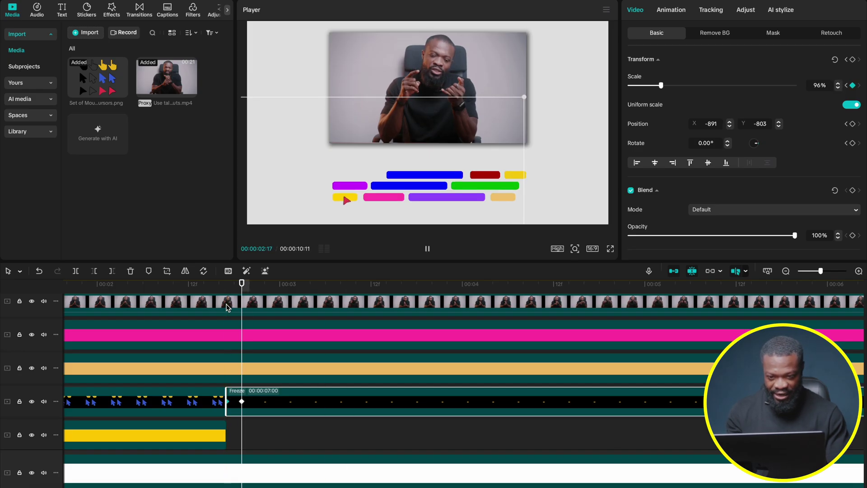
key(space)
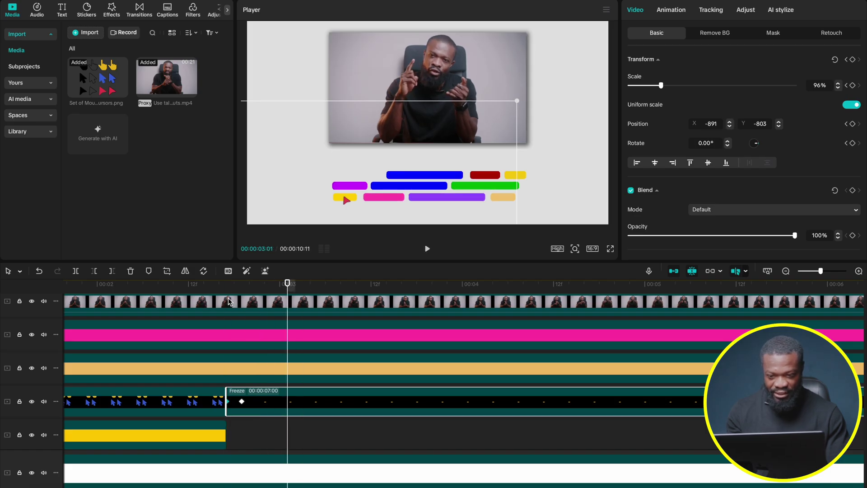
key(space)
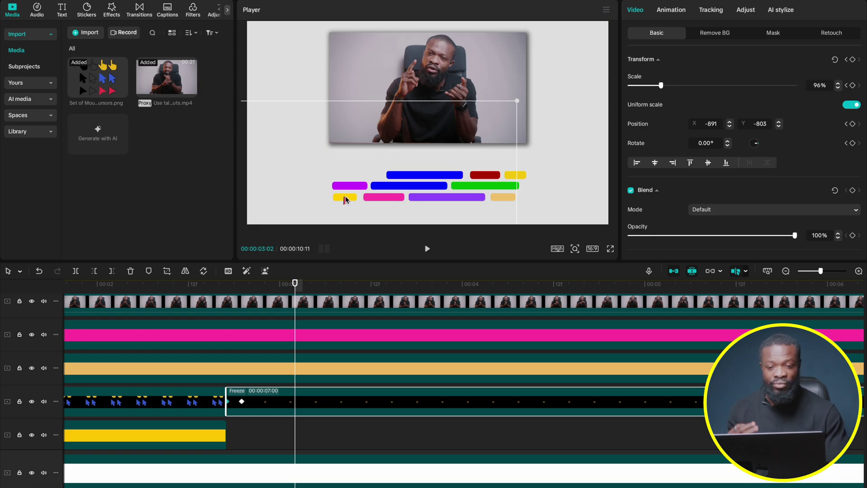
Reduce the freeze clip's scale at 00:00:02:19 to 95%, add a transform keyframe at 00:00:02:20, and play the animation
click(240, 351)
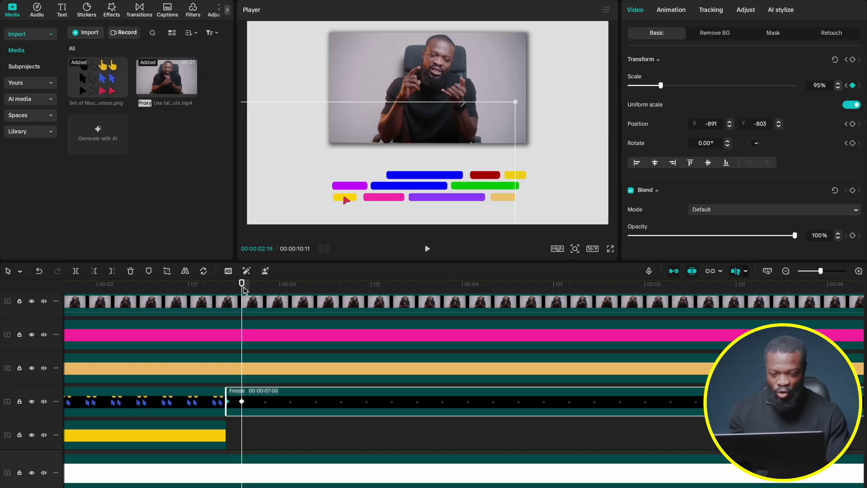
key(Right)
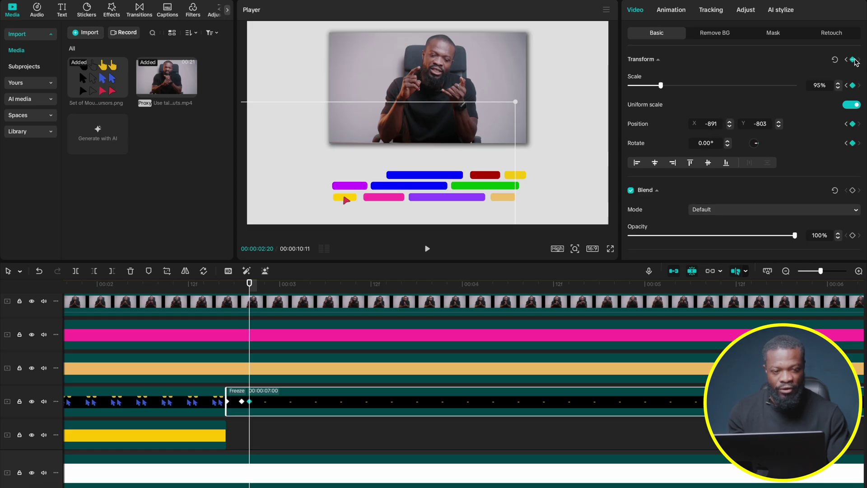
key(space)
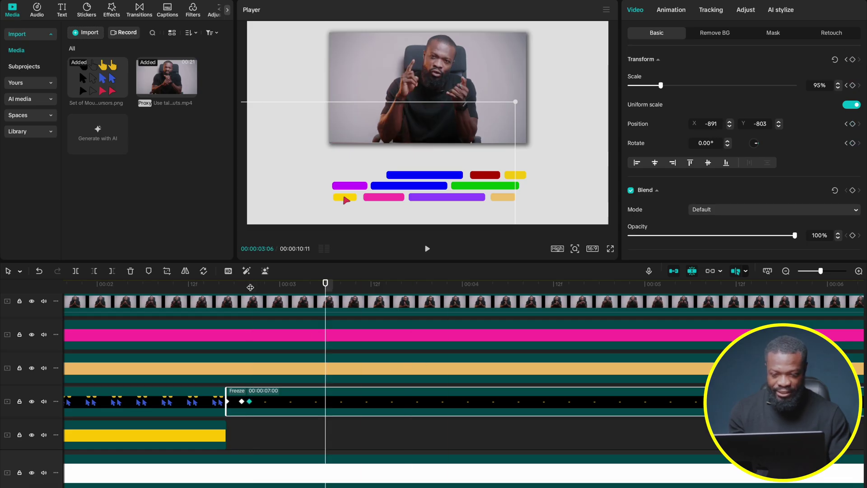
Animate the freeze clip's position at 00:00:04:07 to X -633, Y -567, placing the yellow bar before the blue bar in the upper row
key(space)
drag(340, 198, 363, 176)
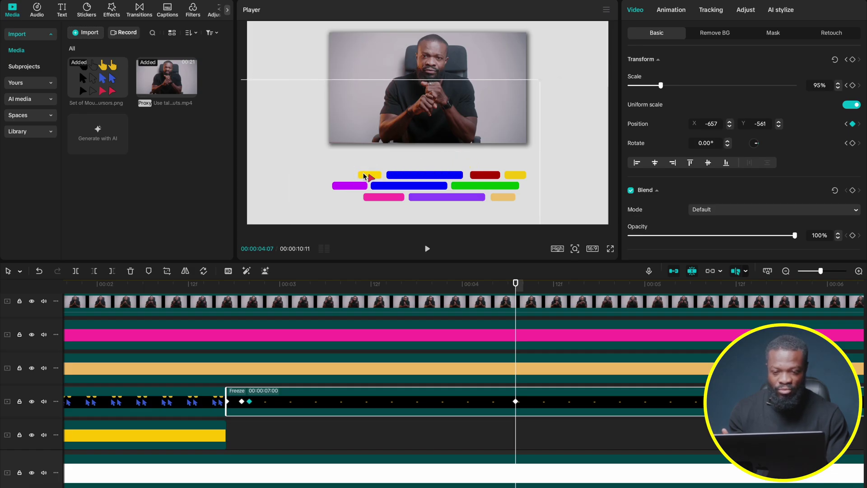
drag(364, 177, 364, 176)
scroll(364, 176, up, 3)
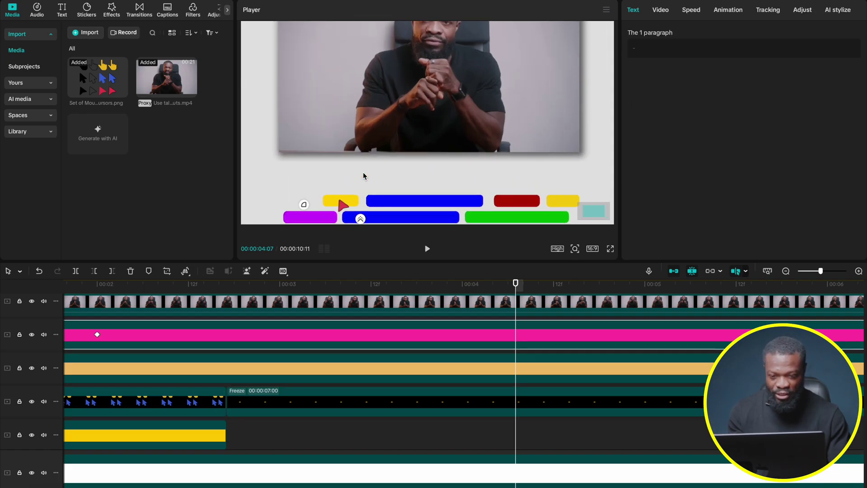
click(515, 402)
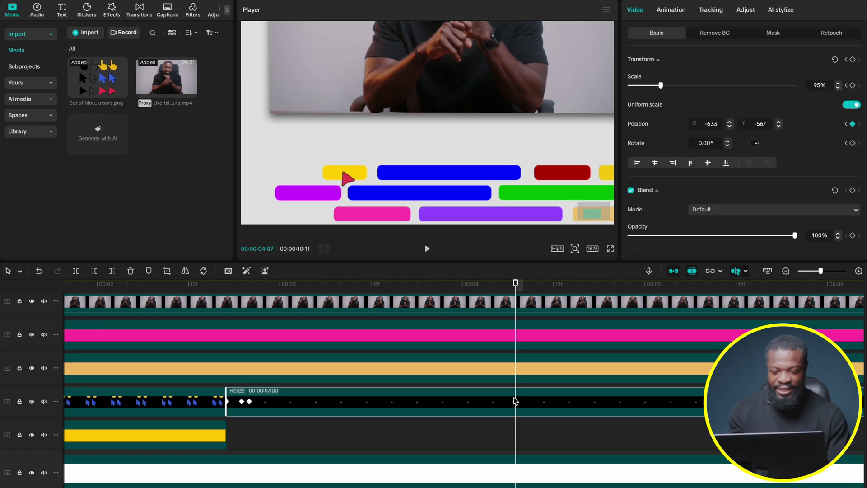
Add a transform keyframe to the freeze clip at 00:00:04:08 and set its scale to 100% two frames beyond it
key(Right)
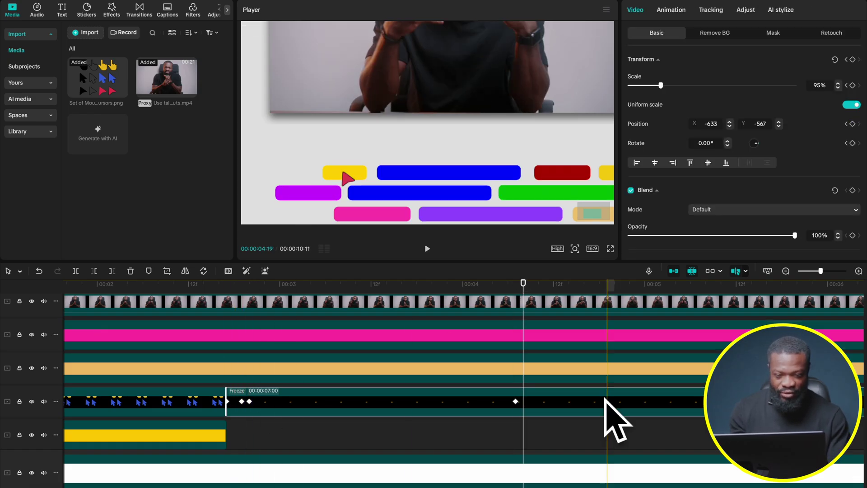
click(853, 60)
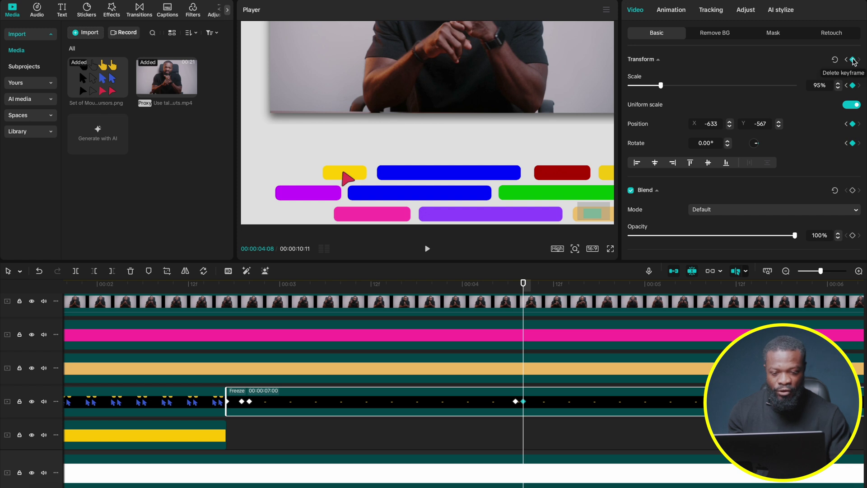
key(Right)
key(Right)
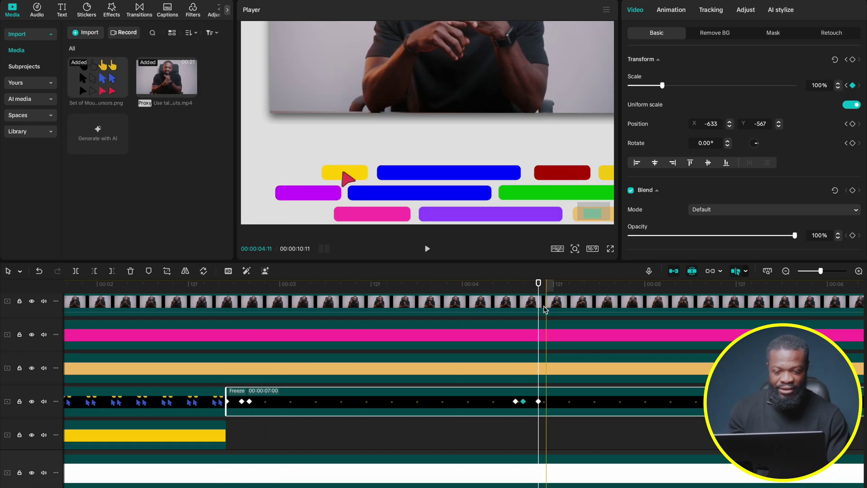
Apply the Quad Ease preset curve to the freeze clip's position keyframe at 00:00:04:07
click(516, 401)
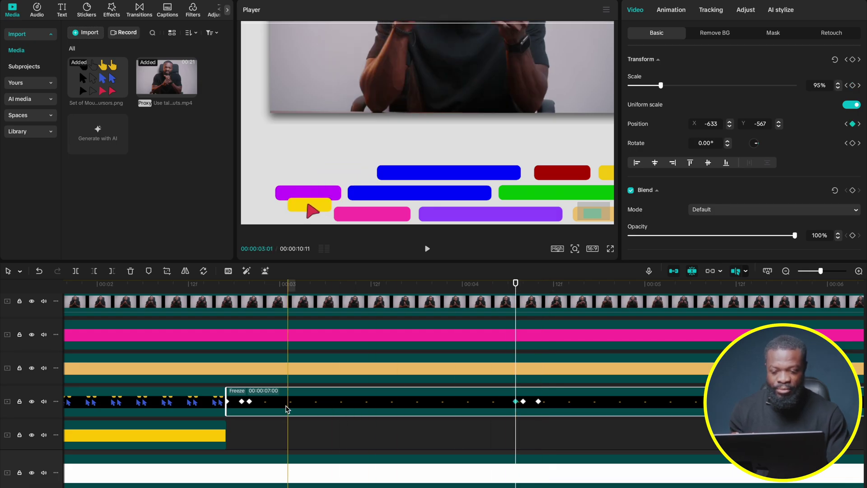
right_click(516, 401)
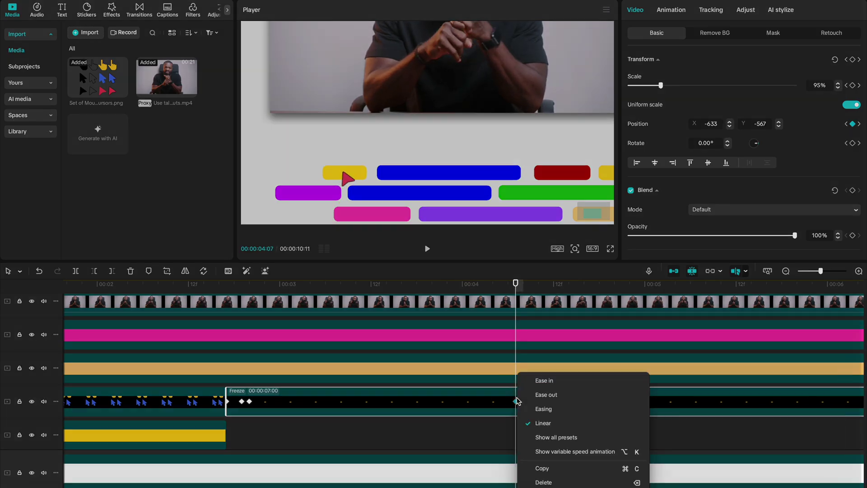
click(542, 437)
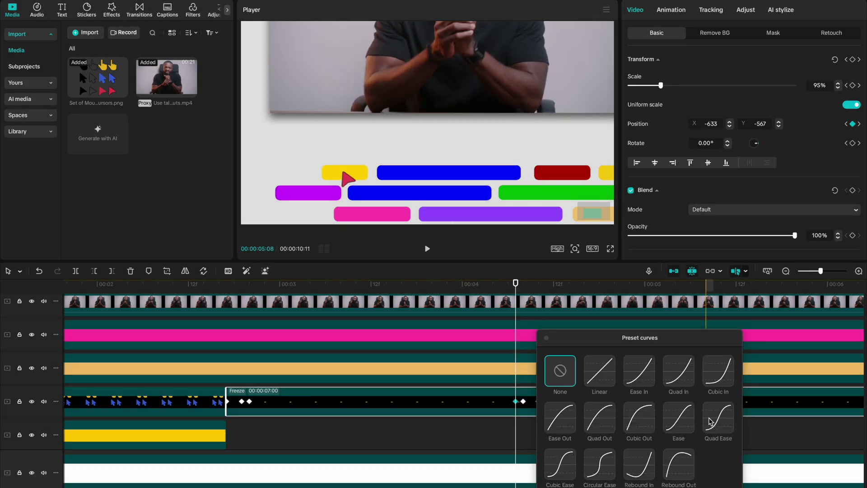
click(709, 421)
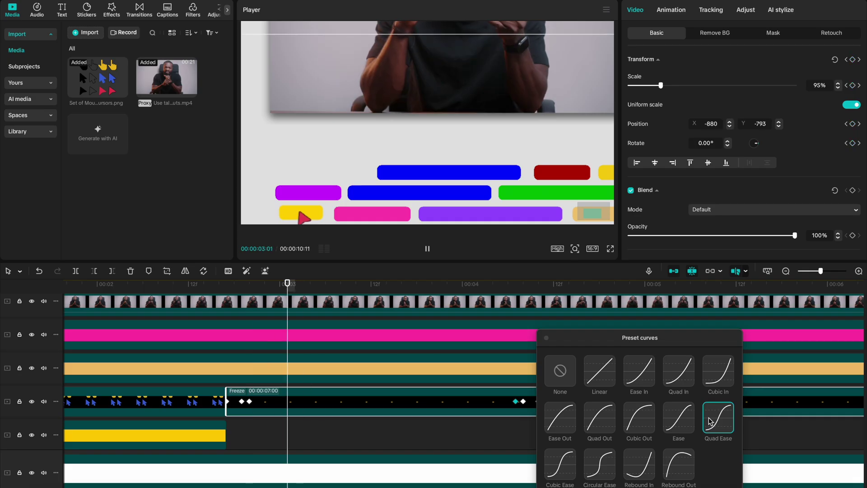
click(547, 339)
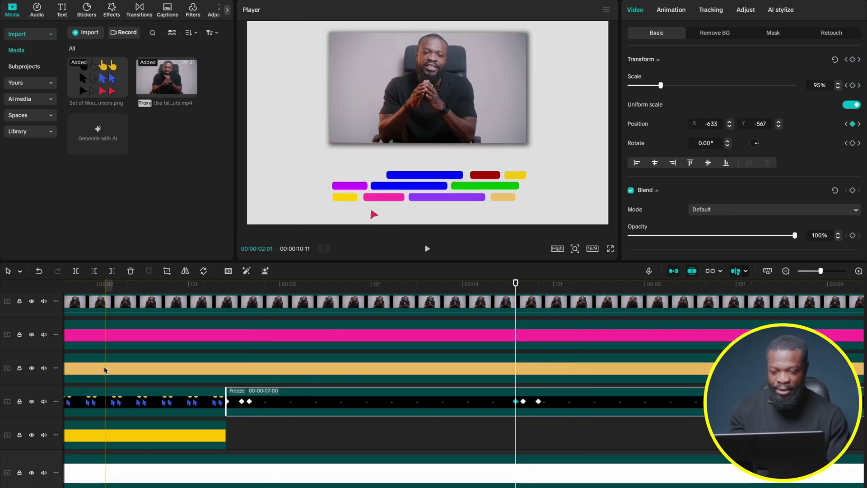
Play the whole sequence from the start to check the cursor dragging the yellow bar
scroll(104, 367, down, 3)
scroll(104, 369, down, 2)
click(71, 335)
key(space)
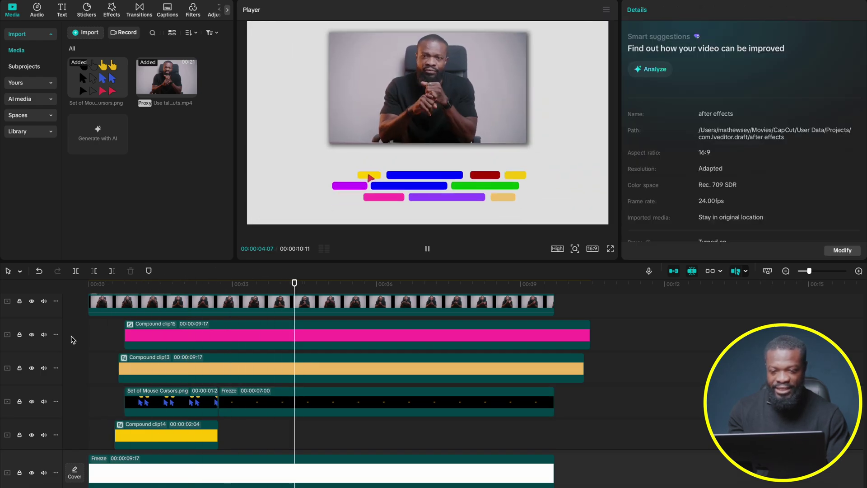
key(space)
Combine all colored bar, cursor and bar-freeze clips into one compound clip, leaving out the talking-head video and white background
scroll(252, 442, down, 3)
click(251, 442)
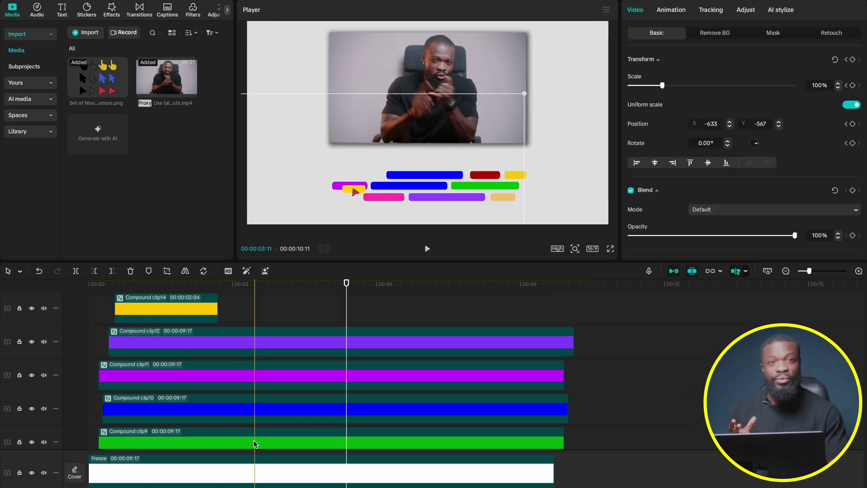
scroll(449, 405, down, 1)
scroll(571, 409, down, 2)
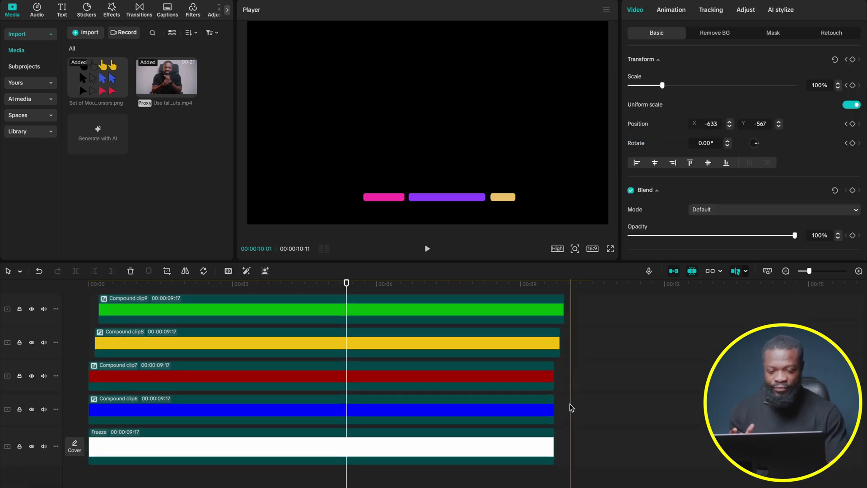
click(570, 420)
key(ctrl+a)
scroll(112, 240, up, 5)
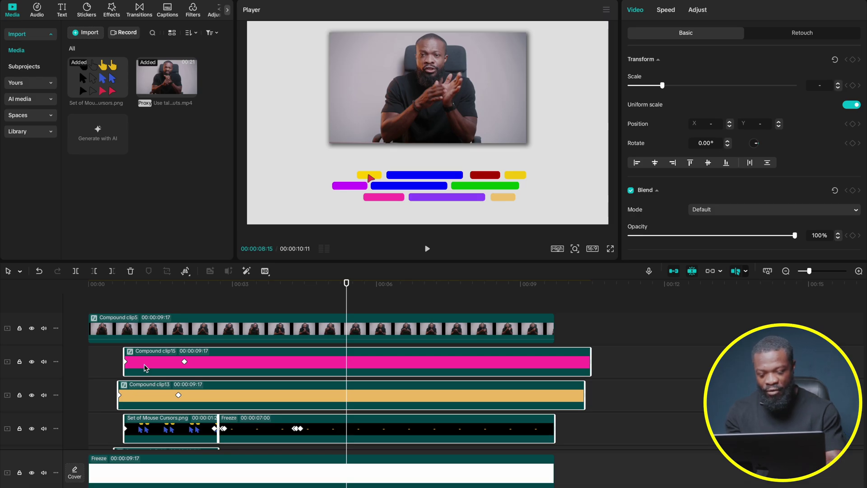
key(alt+g)
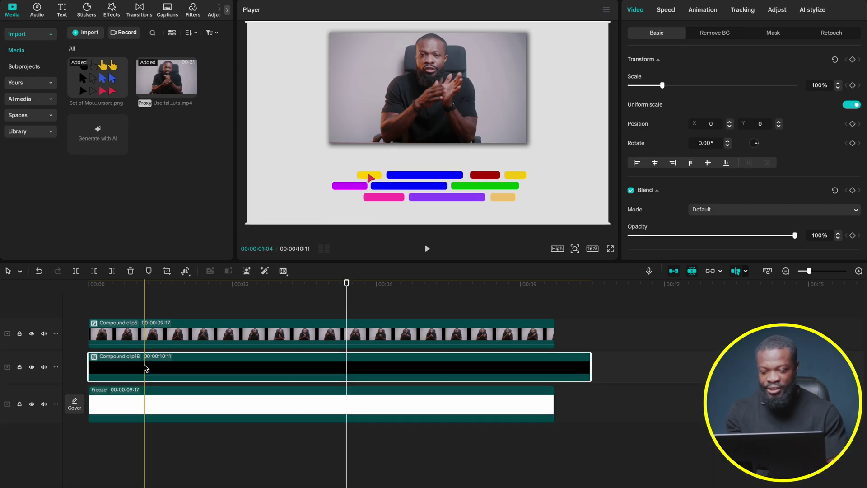
Enable motion blur on the new bars compound clip with Blur 34 and Blend about 55
click(136, 303)
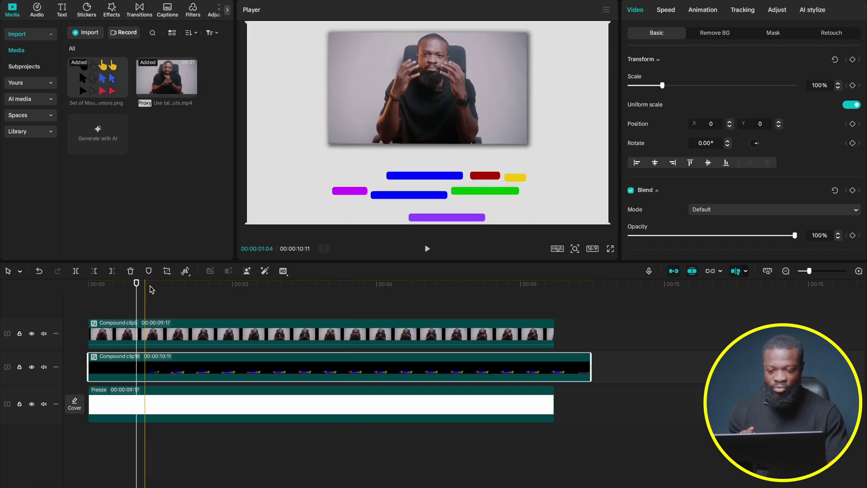
scroll(735, 201, down, 8)
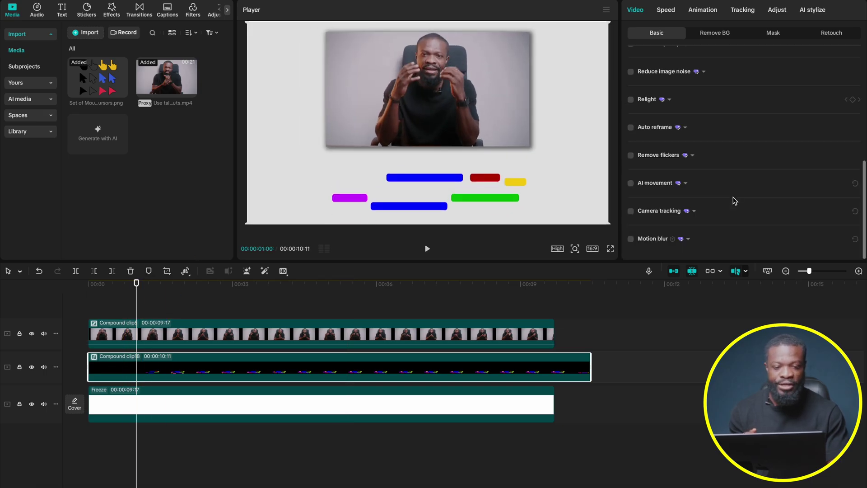
click(632, 240)
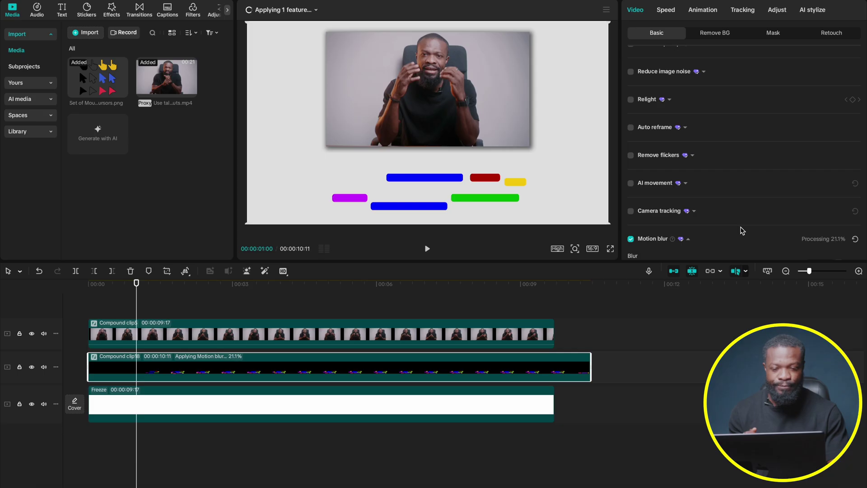
scroll(723, 192, down, 3)
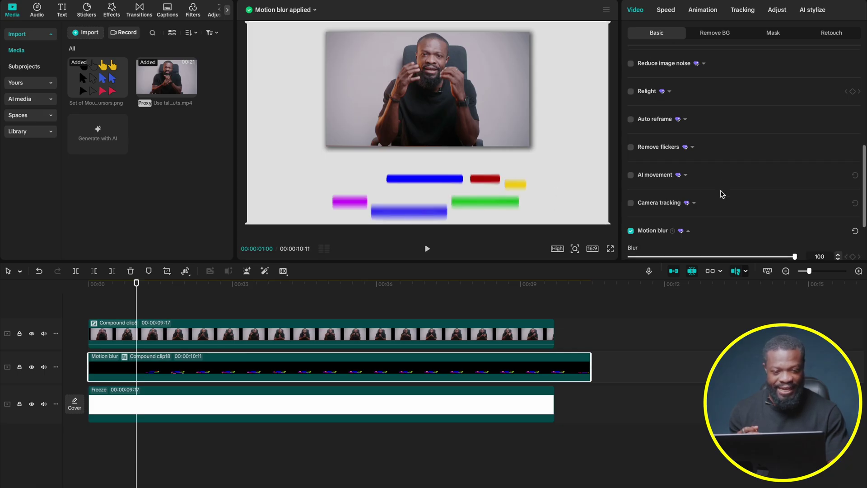
click(736, 181)
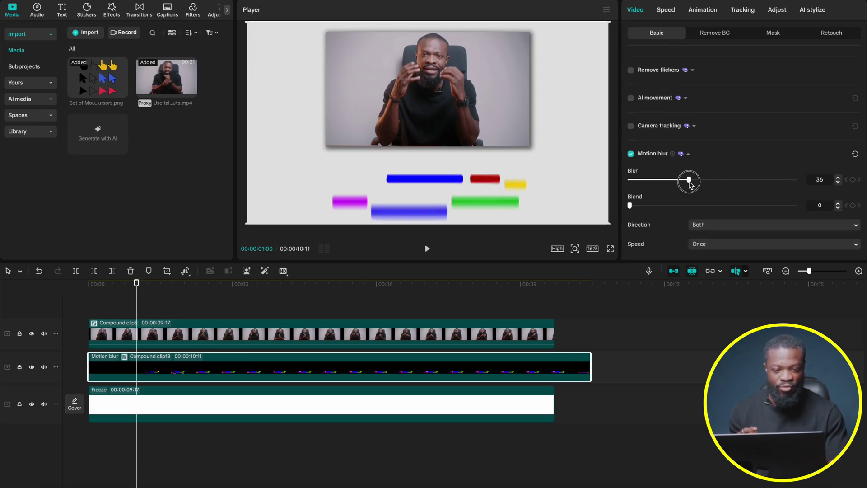
drag(685, 181, 686, 180)
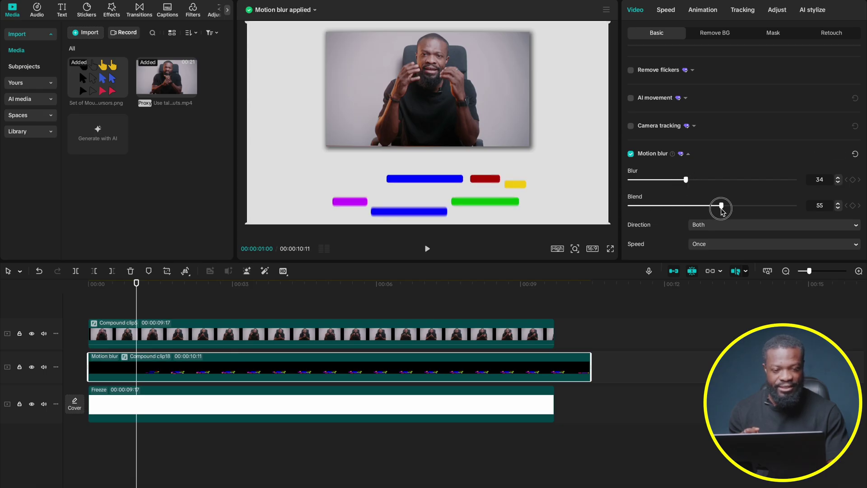
Play the sequence from the start to check the motion blur on the bars
click(76, 326)
key(space)
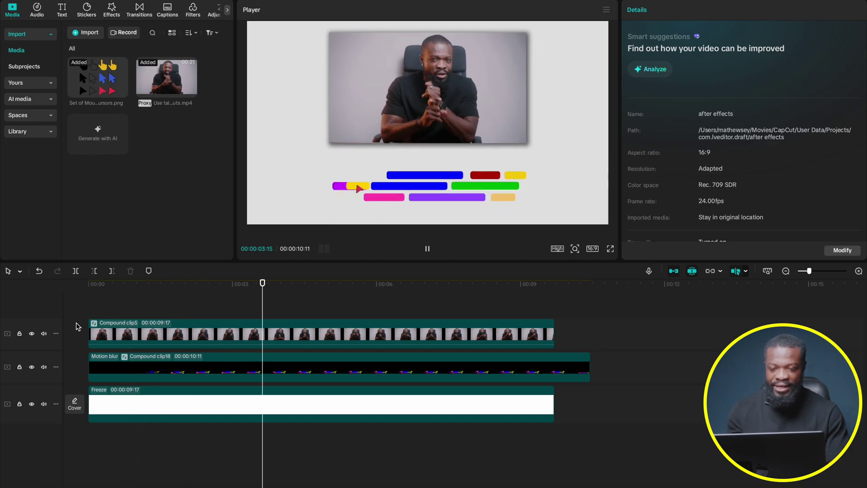
key(space)
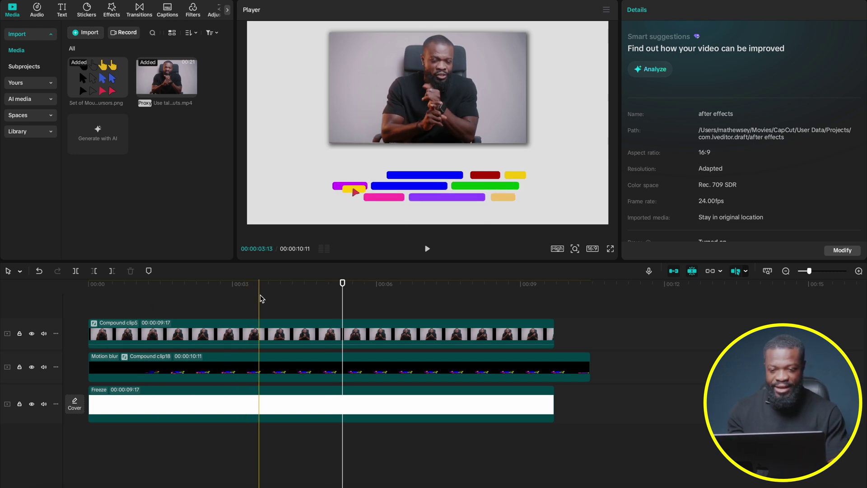
Add transform keyframes to the bars compound clip at 00:00:05:08 and 00:00:06:09, plus a blend keyframe at 00:00:05:08
drag(343, 290, 344, 295)
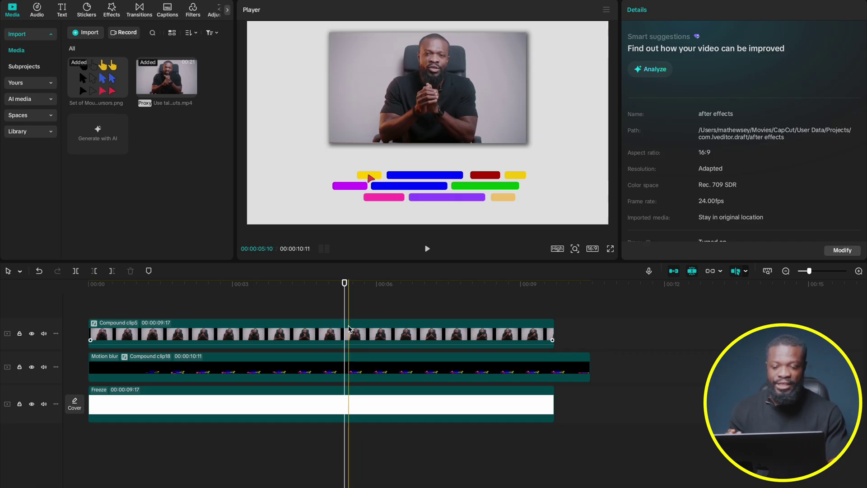
click(352, 371)
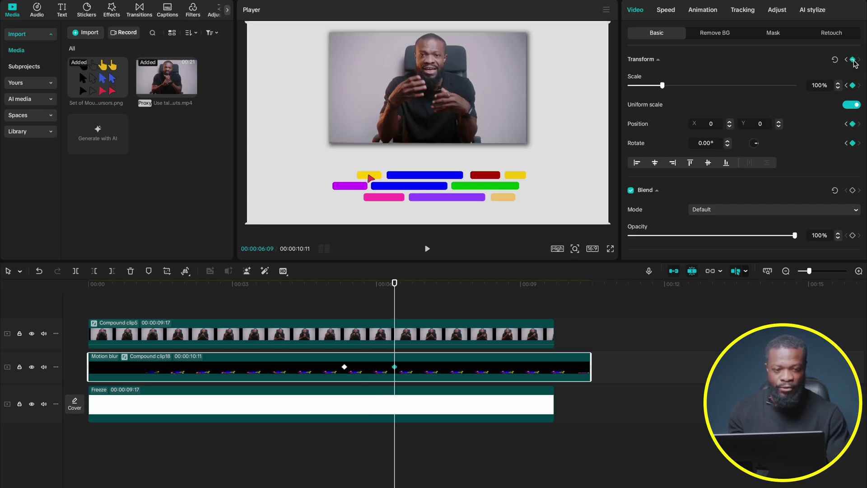
click(846, 143)
click(853, 236)
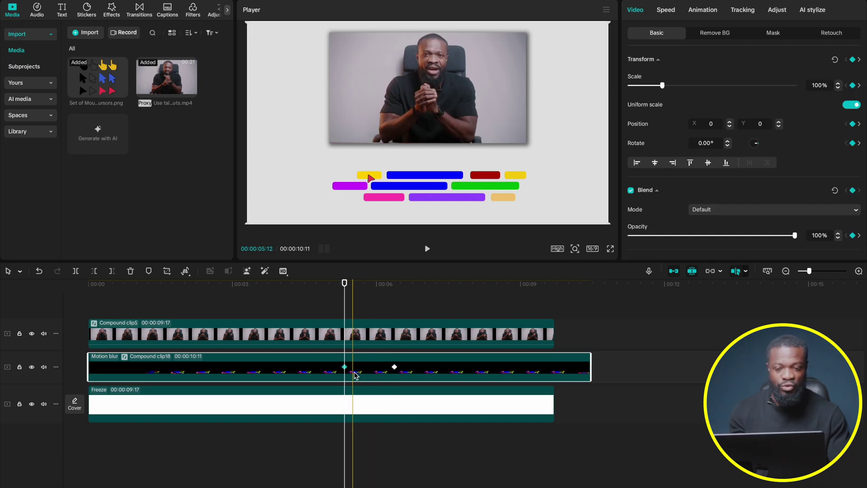
Move the bars compound clip down to Y -827 at 00:00:06:09 and lower its opacity to 0%
click(388, 284)
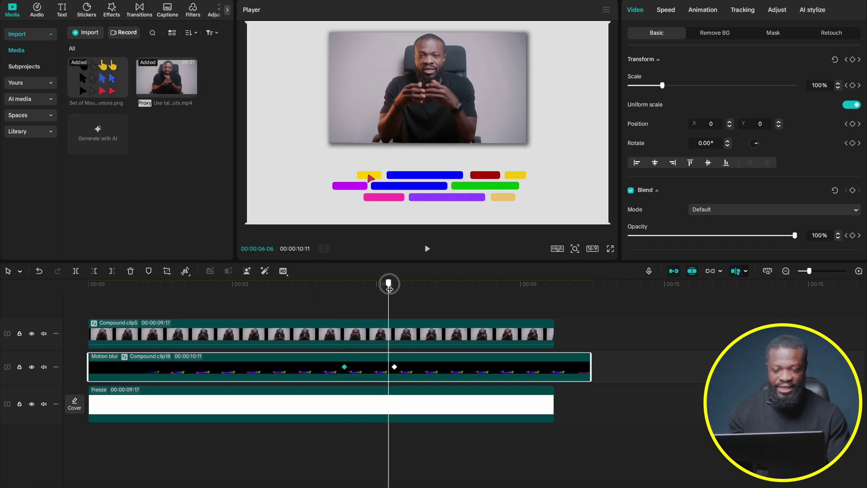
drag(389, 284, 394, 285)
drag(439, 146, 439, 224)
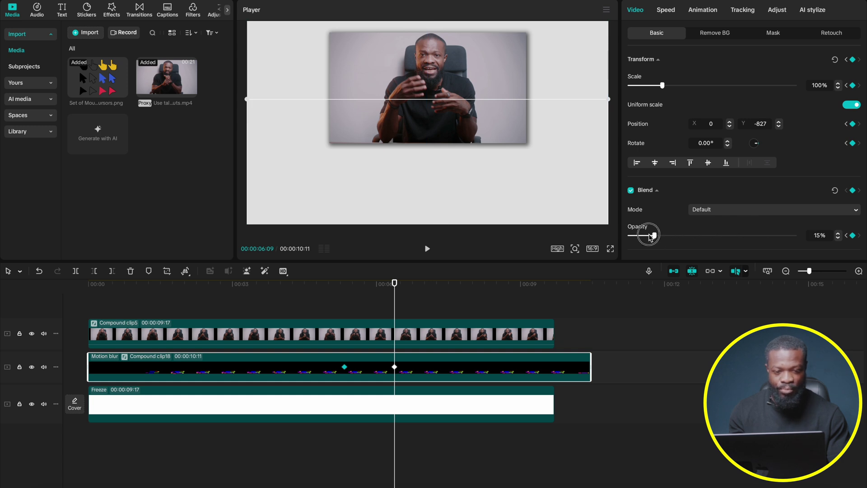
Apply the Cubic Ease preset curve to the bars compound clip's exit keyframes
right_click(395, 367)
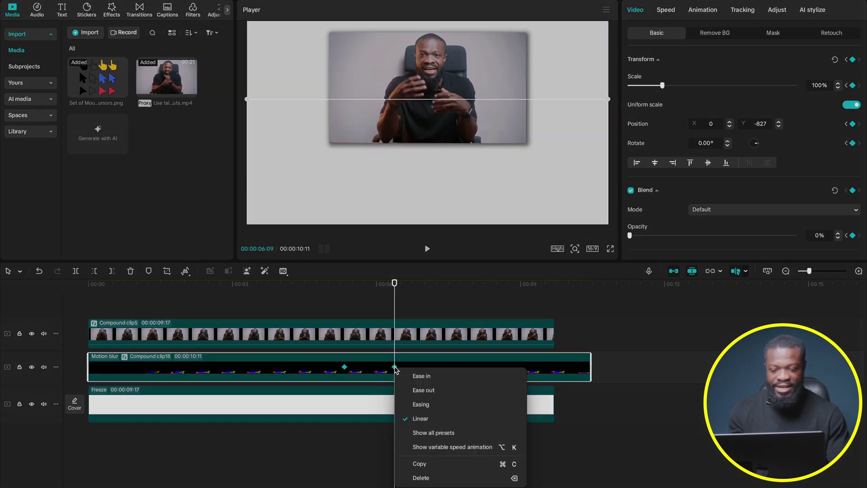
click(414, 431)
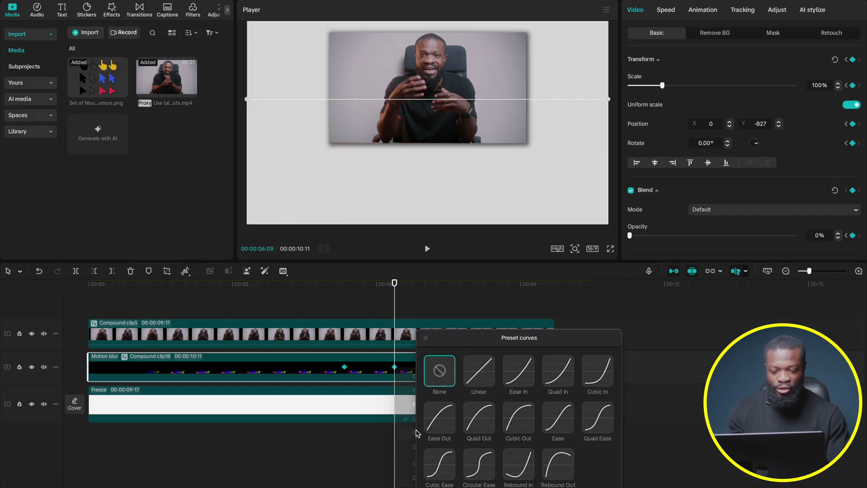
click(442, 464)
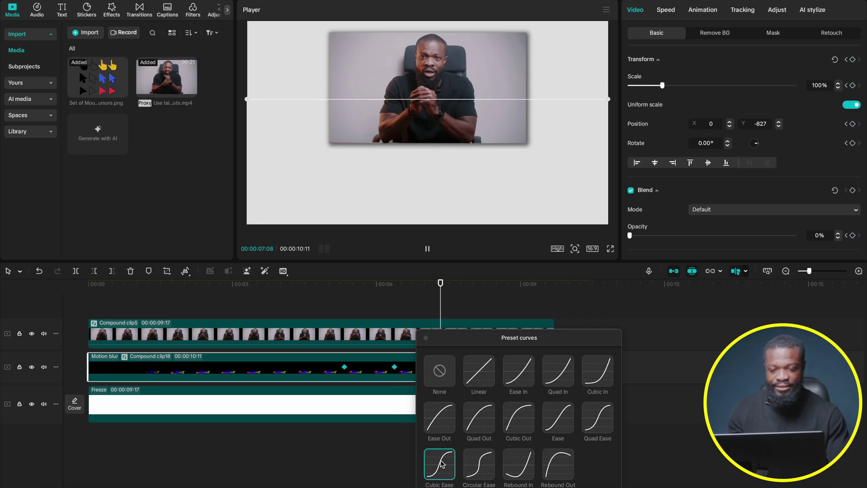
click(426, 361)
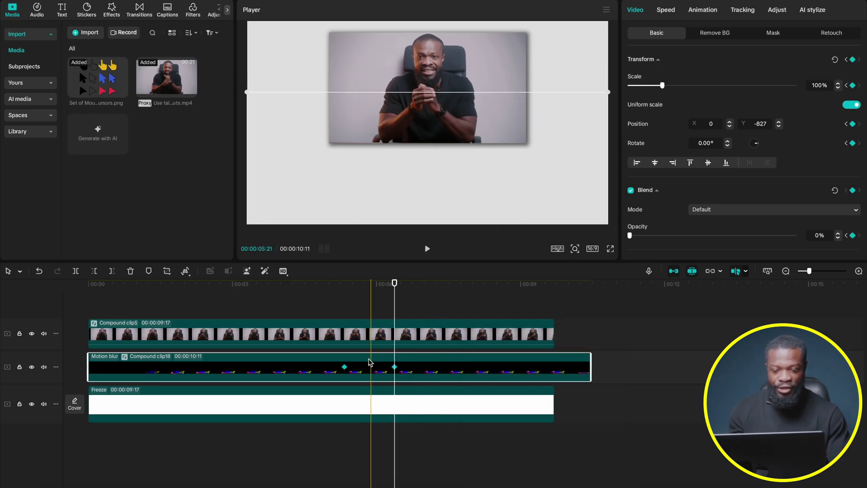
Add a transform keyframe to the talking-head compound clip at 00:00:05:08, level with the bars' first exit keyframe
click(348, 303)
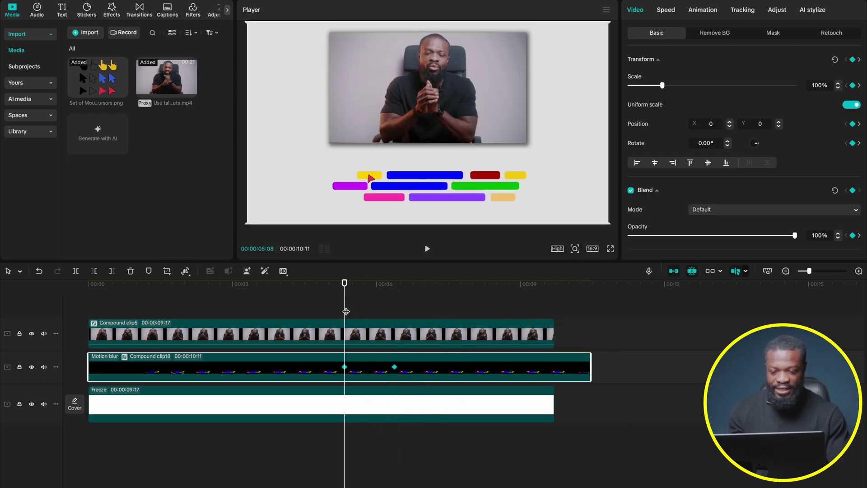
click(348, 337)
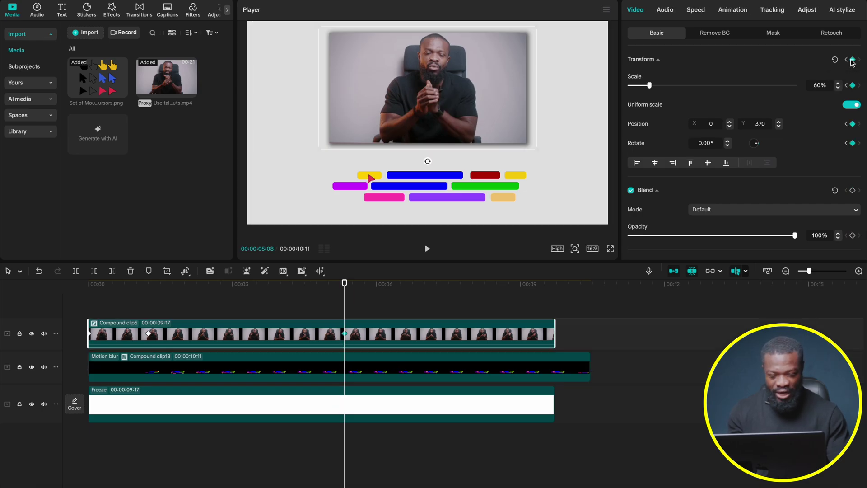
At 00:00:06:09, scale the talking-head compound clip up to 112% and set its Y position to 0 so it fills the frame
key(space)
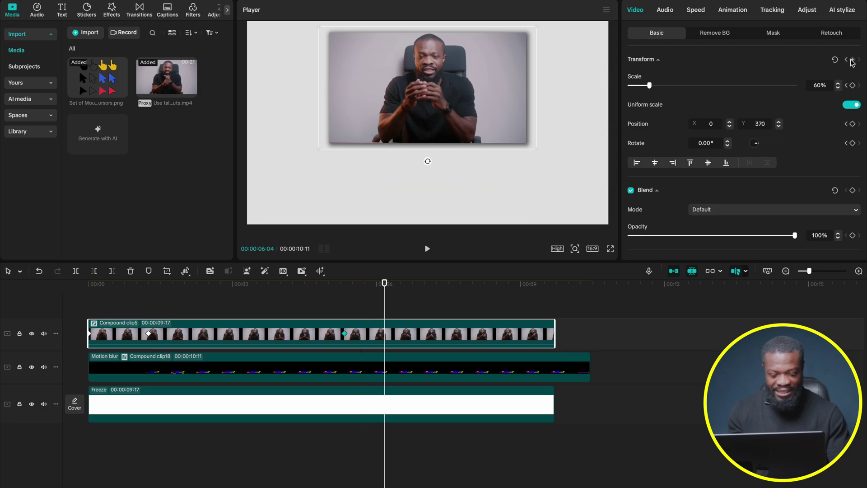
click(819, 86)
text(100)
key(Return)
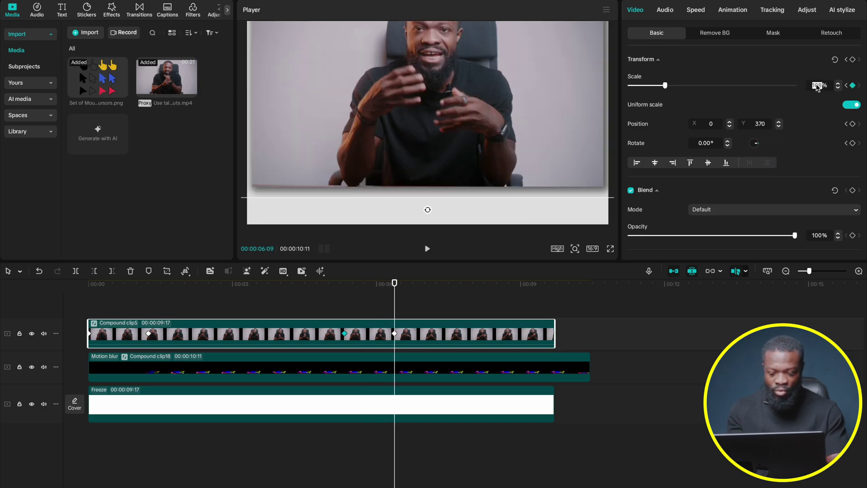
key(Return)
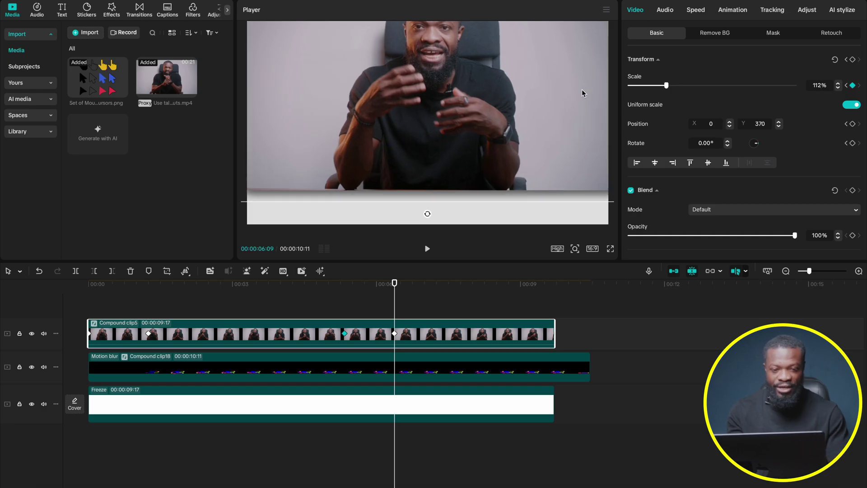
click(770, 126)
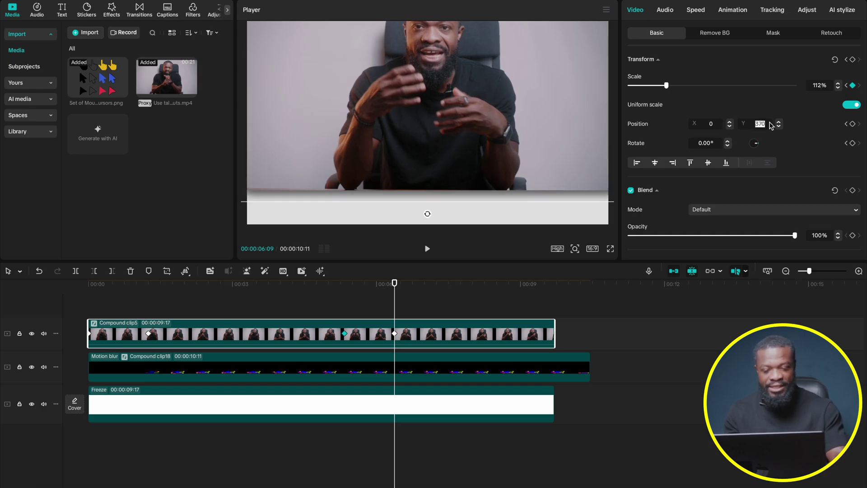
key(Return)
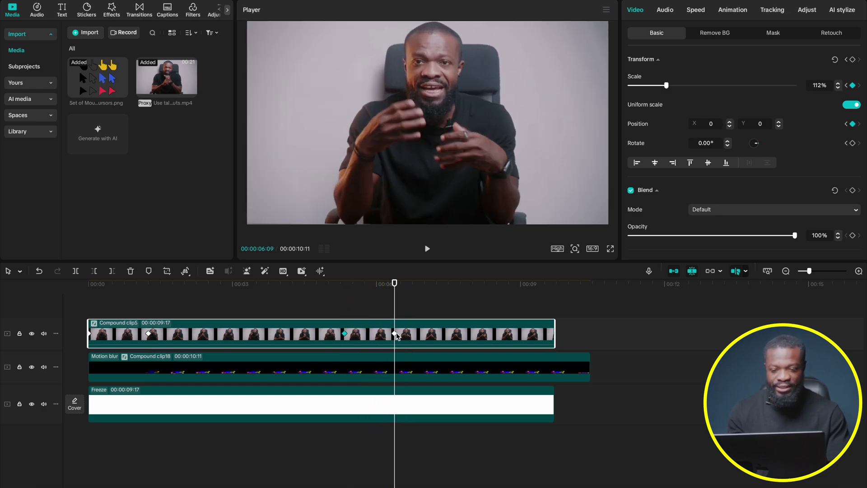
Apply the Cubic Ease preset curve to the talking-head clip's enlarging keyframes between 00:00:05:08 and 00:00:06:09
right_click(395, 333)
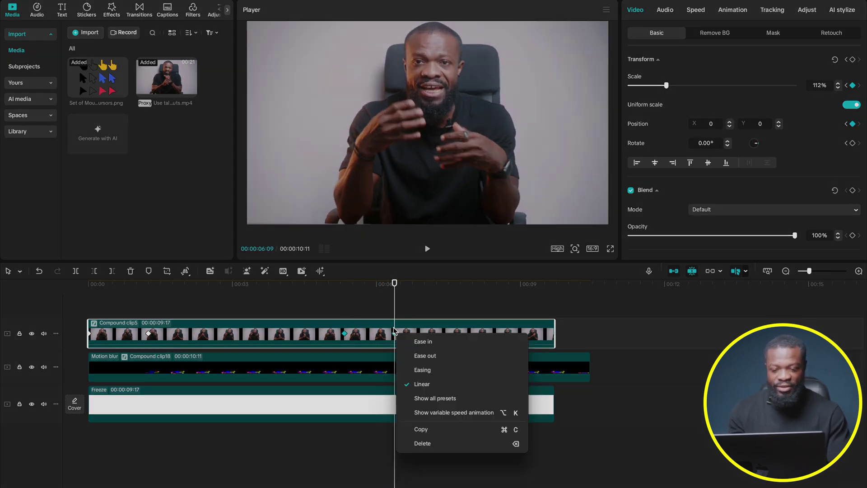
click(427, 399)
key(space)
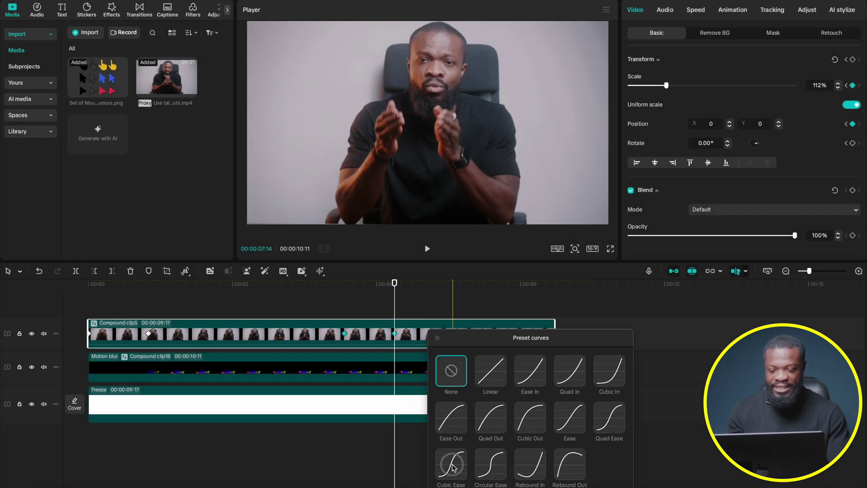
click(451, 465)
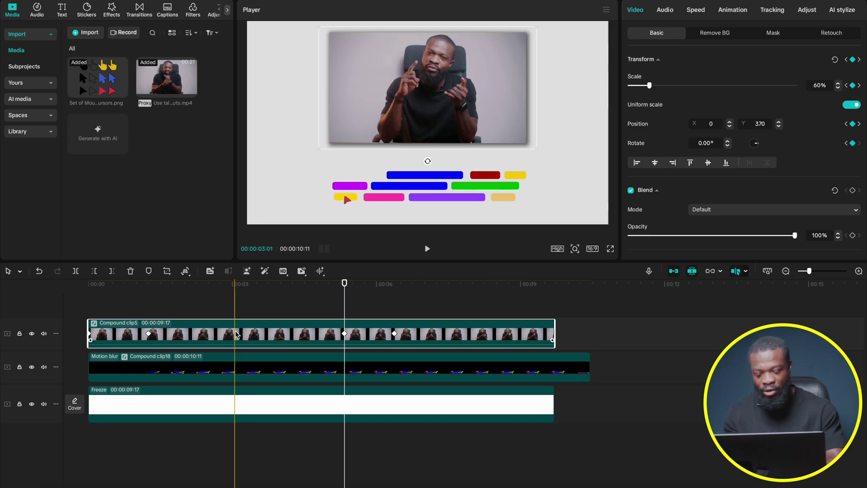
Nest the talking-head clip in a new compound clip and enable motion blur with Blur 27 and Blend 73
key(alt+g)
scroll(737, 176, down, 5)
scroll(705, 176, down, 1)
click(631, 176)
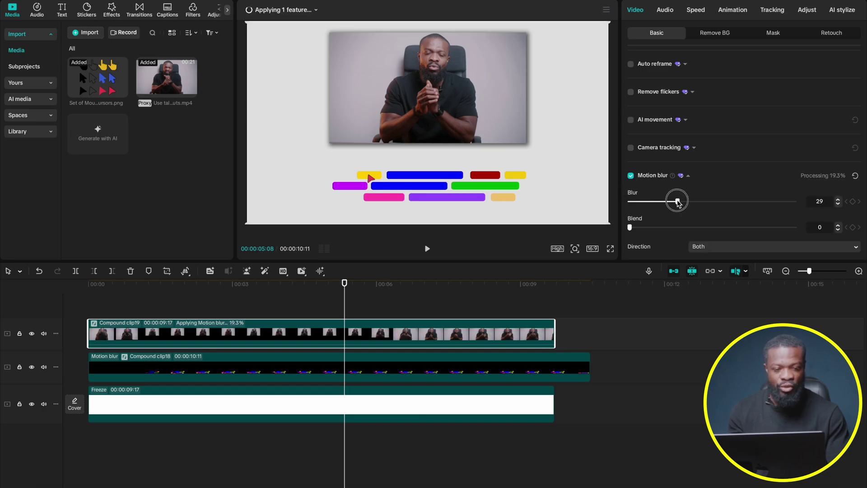
drag(652, 228, 757, 227)
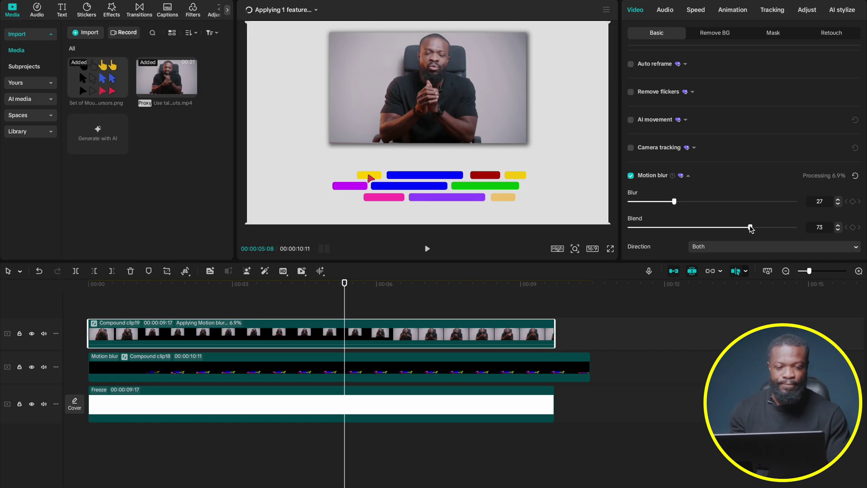